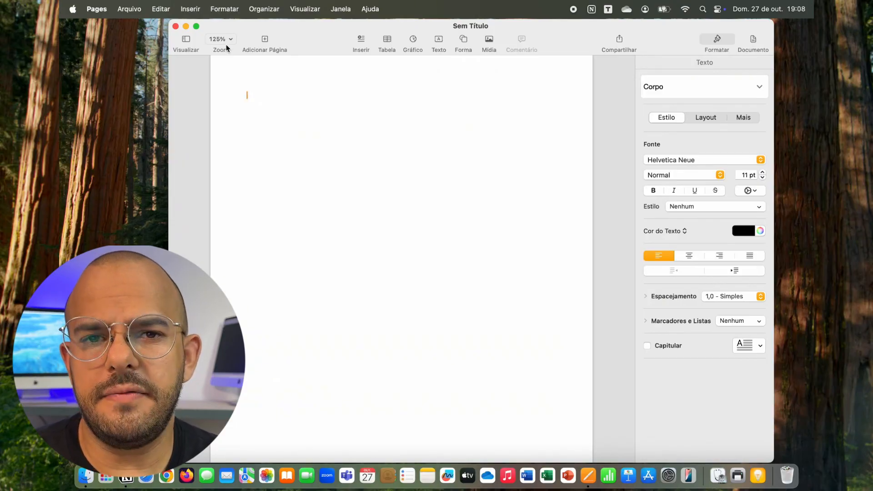
Step: Look through the view options, zoom levels and document setup, and return to the text formatting options
{"action": "left_click", "coordinate": [190, 42]}
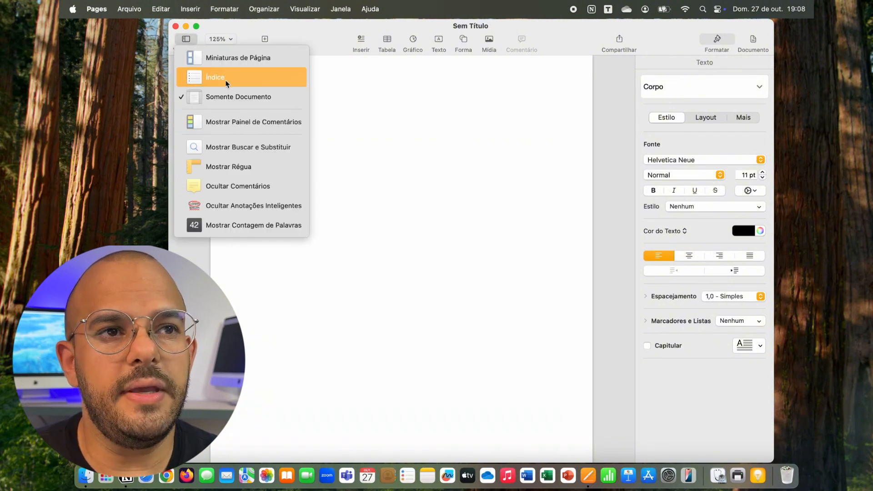
{"action": "left_click", "coordinate": [274, 43]}
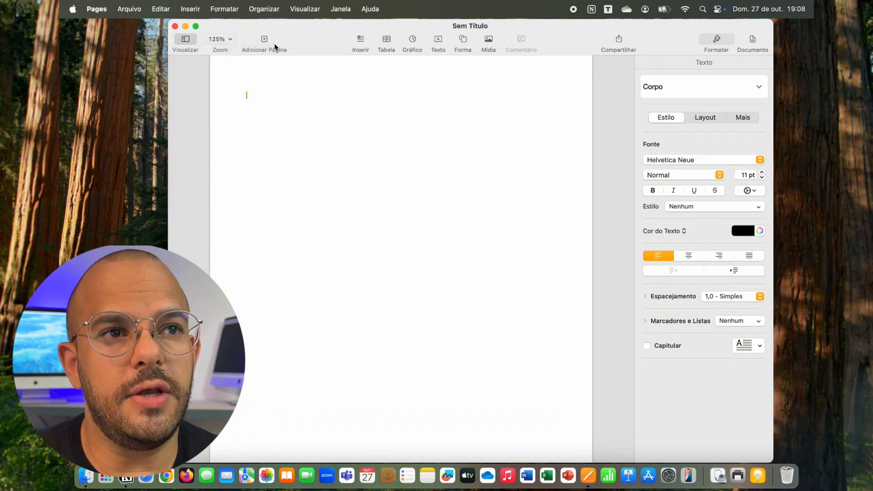
{"action": "left_click", "coordinate": [229, 39]}
{"action": "left_click_drag", "start_coordinate": [279, 42], "coordinate": [270, 42]}
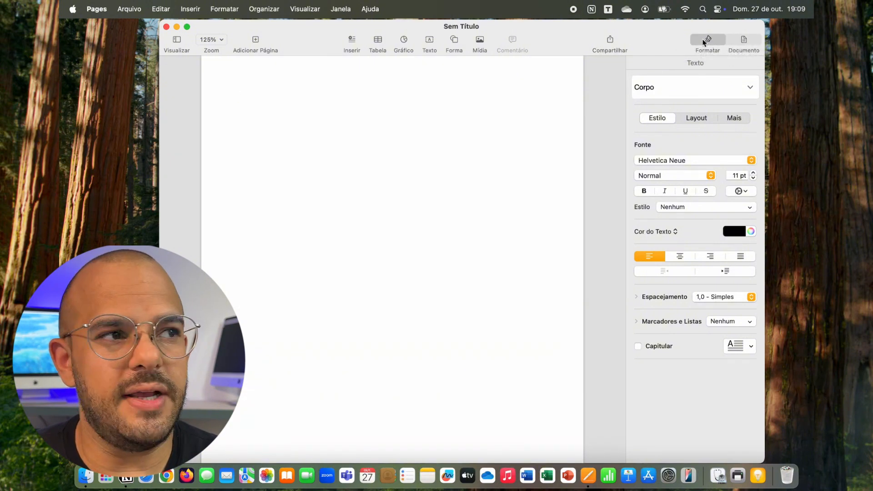
{"action": "left_click", "coordinate": [742, 42]}
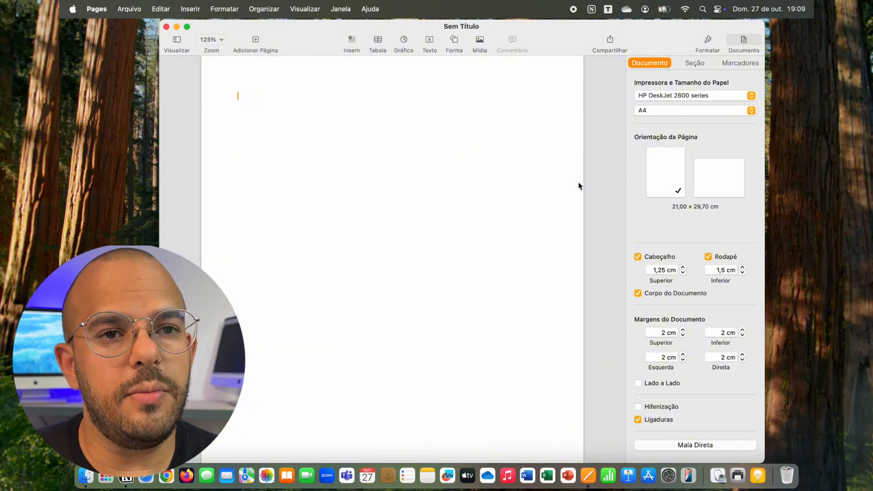
{"action": "left_click", "coordinate": [712, 40]}
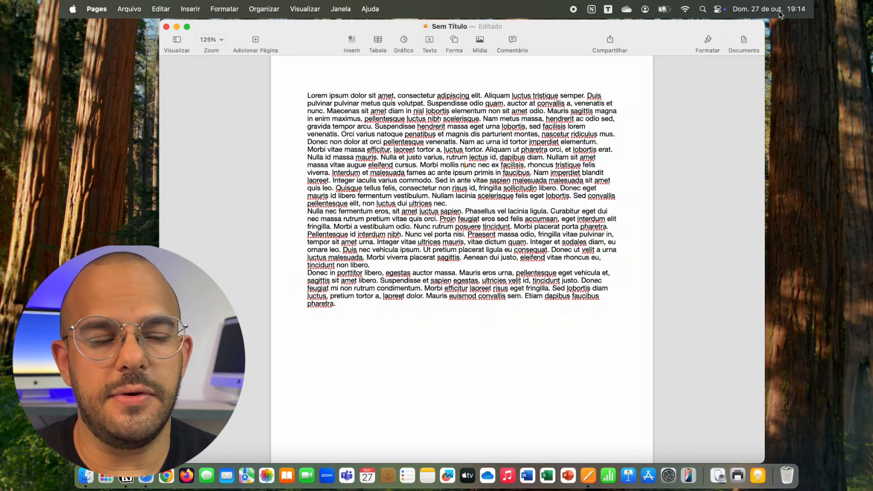
Step: Show the formatting options for the body text and look through the available paragraph styles
{"action": "left_click", "coordinate": [709, 41]}
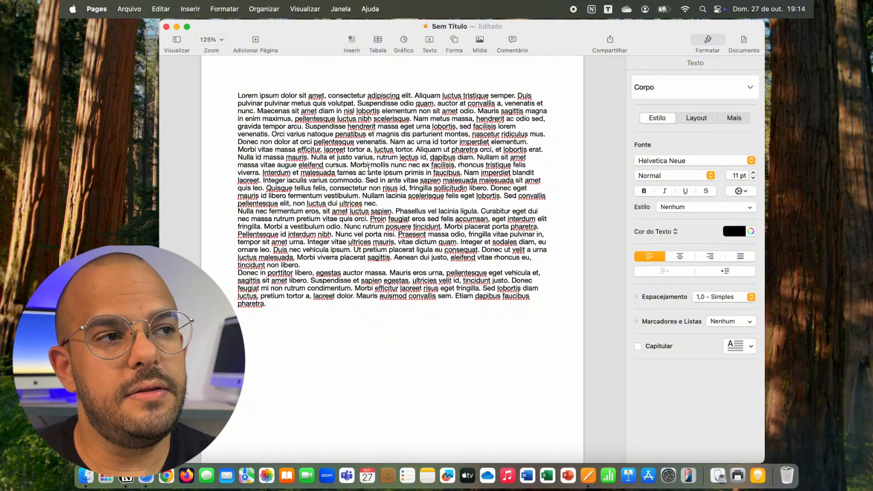
{"action": "left_click", "coordinate": [385, 211]}
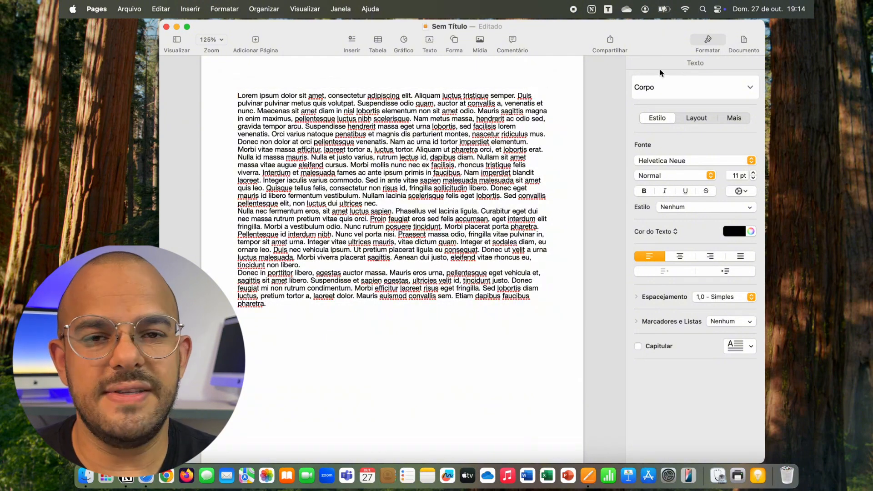
{"action": "left_click", "coordinate": [689, 90]}
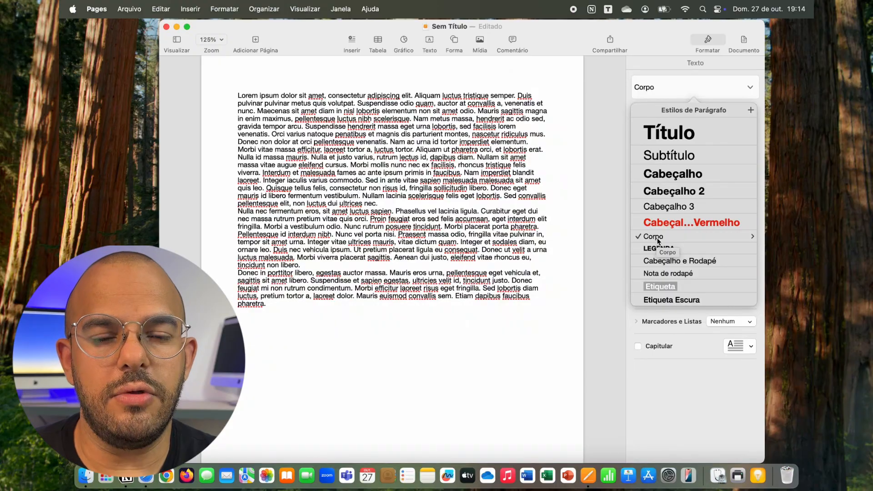
{"action": "left_click", "coordinate": [373, 191]}
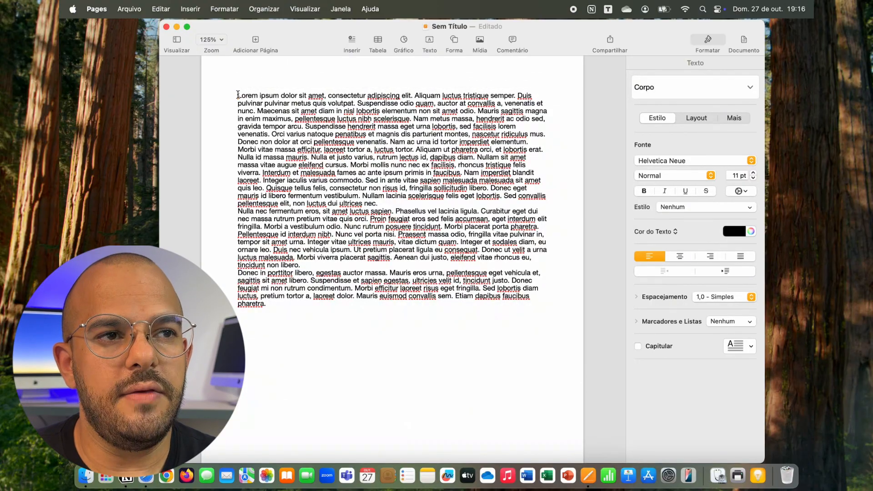
Step: Separate "Lorem ipsum dolor sit amet" from the first paragraph onto its own line, followed by a blank line and without the trailing comma
{"action": "left_click_drag", "start_coordinate": [238, 95], "coordinate": [326, 92]}
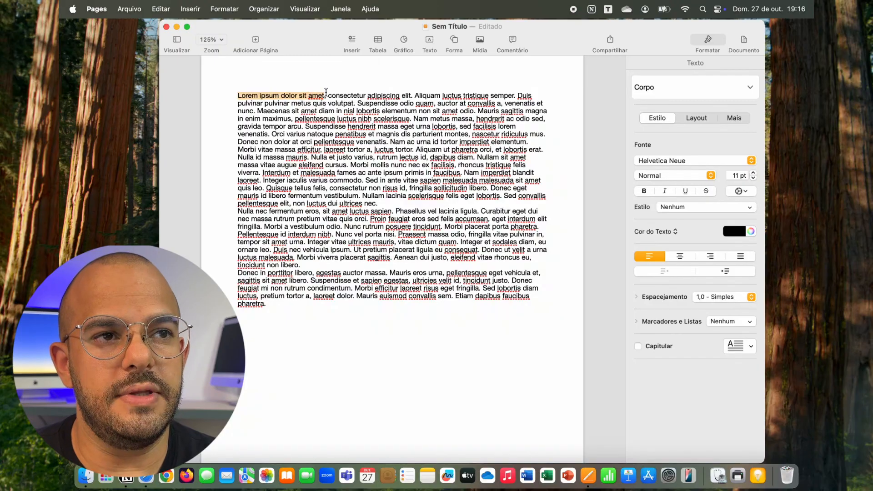
{"action": "left_click", "coordinate": [329, 93]}
{"action": "key", "text": "Return"}
{"action": "key", "text": "Return"}
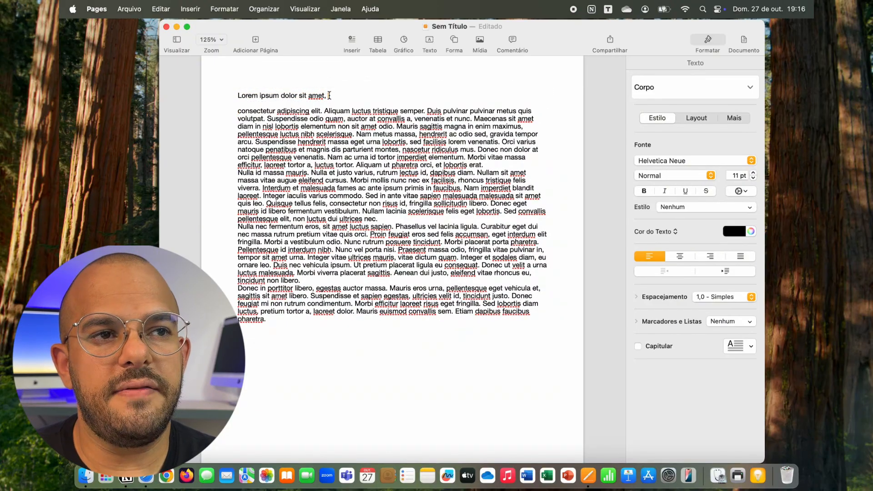
{"action": "key", "text": "BackSpace"}
Step: Apply the Título paragraph style to the line "Lorem ipsum dolor sit amet"
{"action": "left_click_drag", "start_coordinate": [238, 95], "coordinate": [317, 104]}
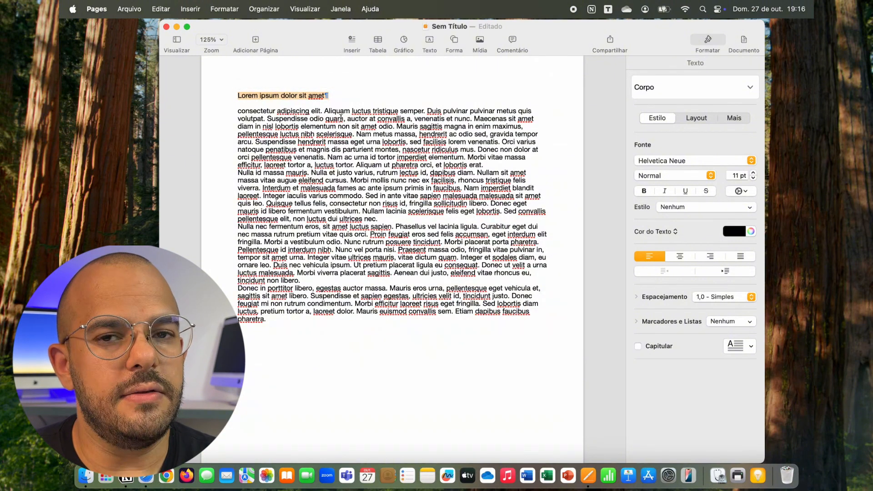
{"action": "left_click", "coordinate": [676, 89]}
{"action": "left_click", "coordinate": [671, 134]}
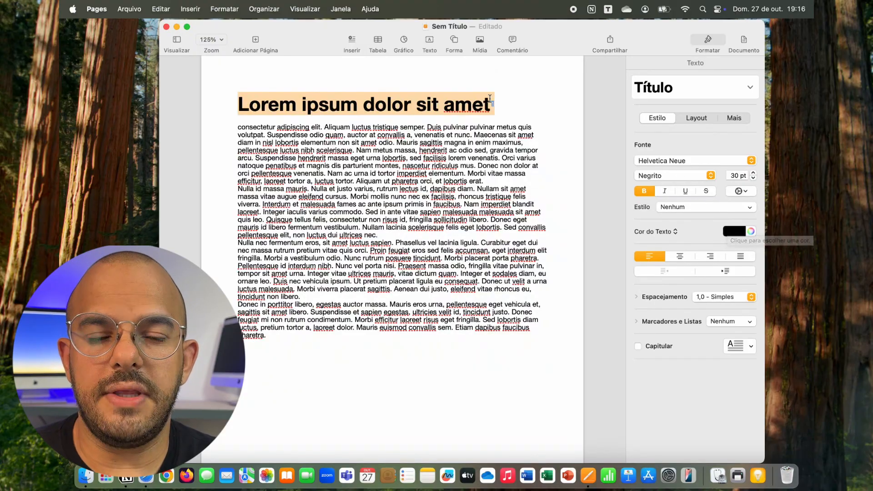
Step: Try a font size of 22 pt on the title "Lorem ipsum dolor sit amet"
{"action": "left_click", "coordinate": [507, 95]}
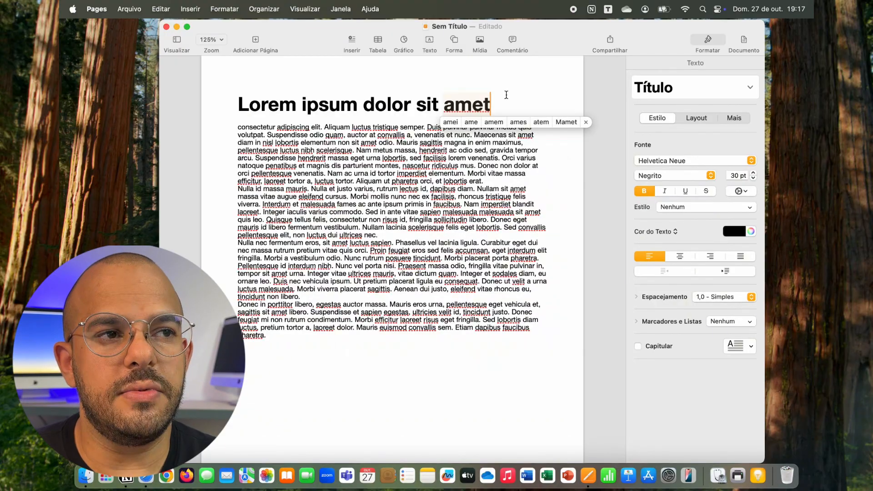
{"action": "triple_click", "coordinate": [461, 101]}
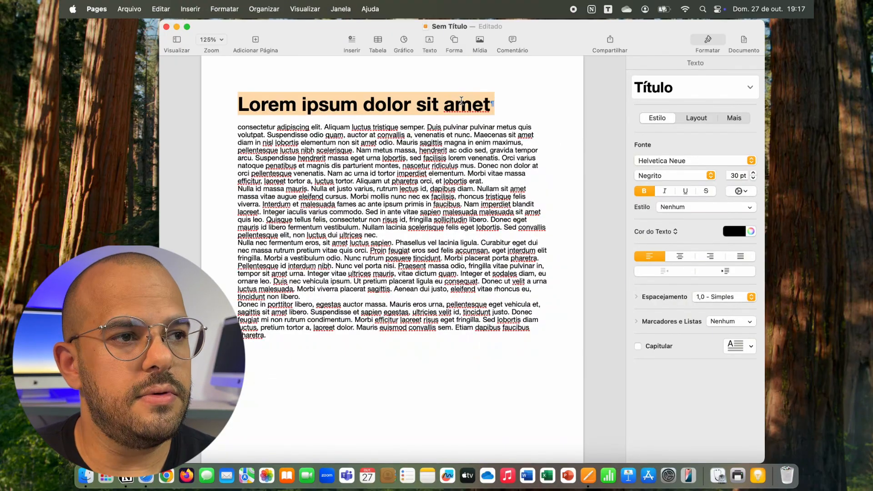
{"action": "left_click", "coordinate": [732, 175]}
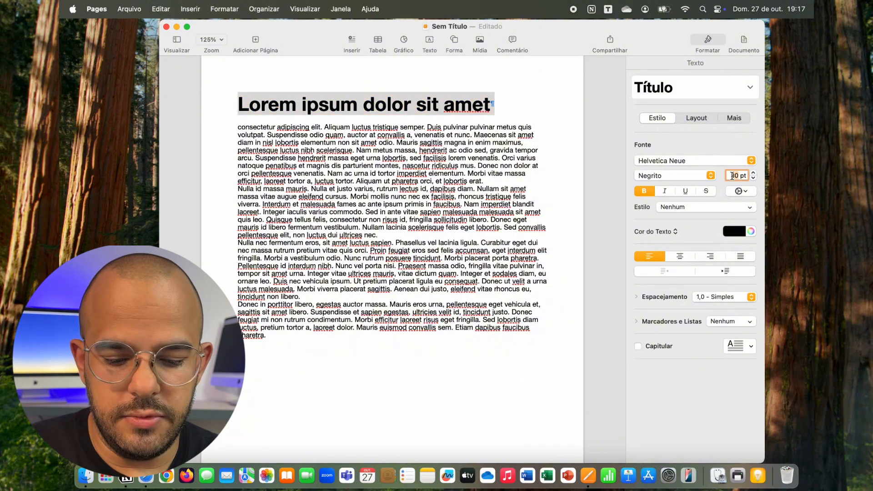
{"action": "double_click", "coordinate": [732, 176]}
{"action": "type", "text": "22"}
{"action": "key", "text": "Return"}
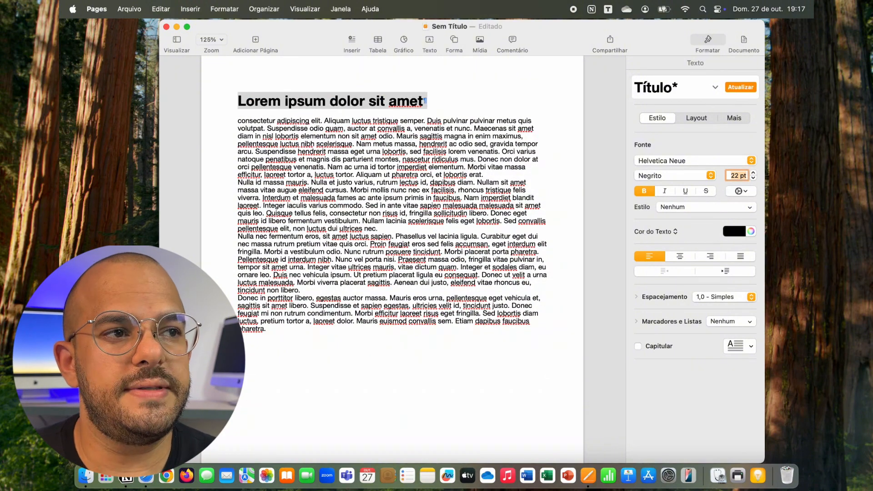
Step: Set the title's font size to 22 pt and update the Título paragraph style with this change
{"action": "left_click_drag", "start_coordinate": [238, 104], "coordinate": [522, 109]}
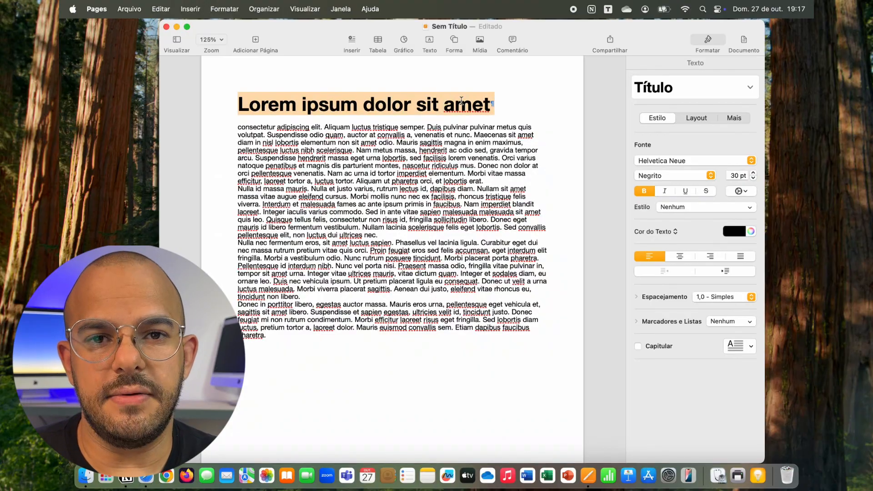
{"action": "left_click", "coordinate": [732, 176]}
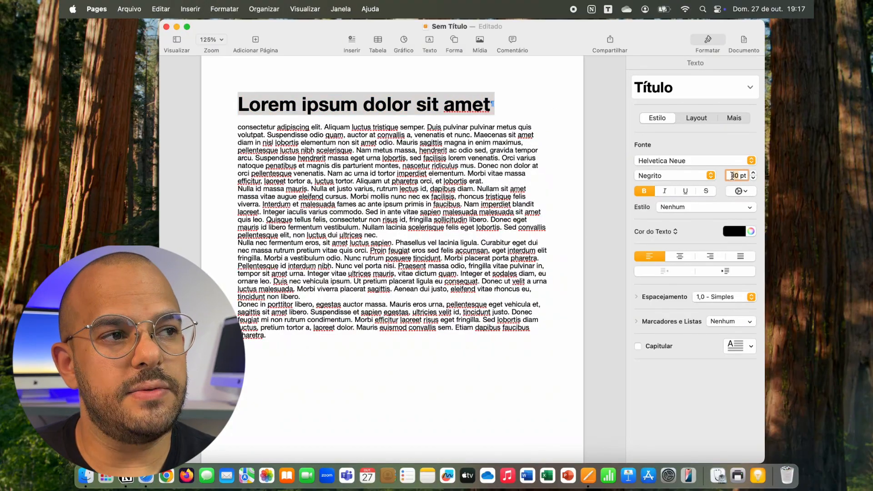
{"action": "type", "text": "22"}
{"action": "key", "text": "Return"}
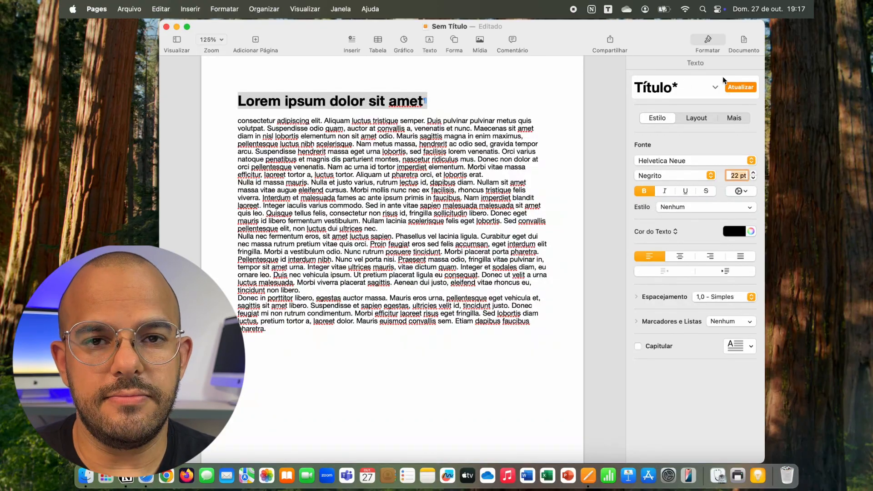
{"action": "left_click", "coordinate": [750, 90]}
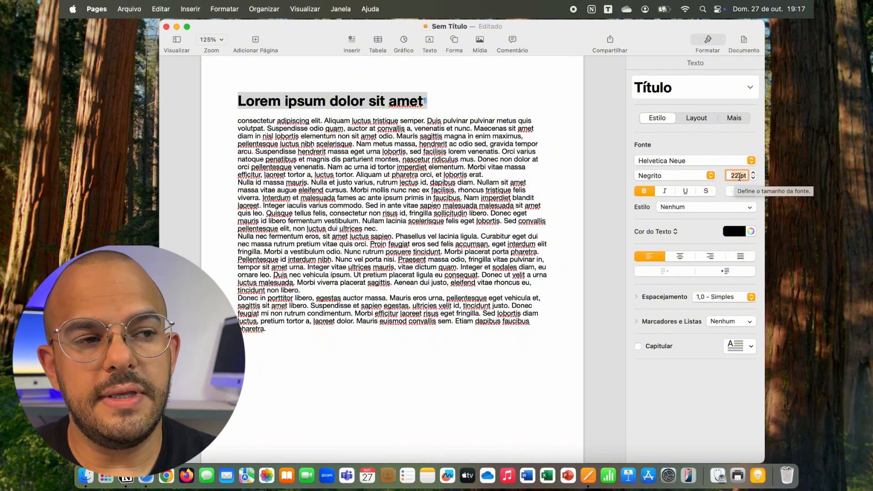
Step: Add a new line reading "Lorem ipsum" below the last body paragraph, leaving blank space between them
{"action": "left_click", "coordinate": [322, 396]}
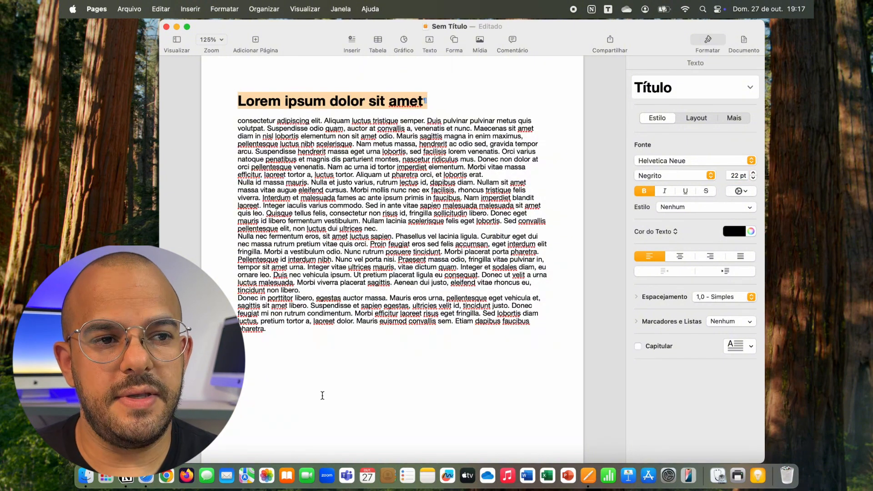
{"action": "left_click", "coordinate": [322, 396]}
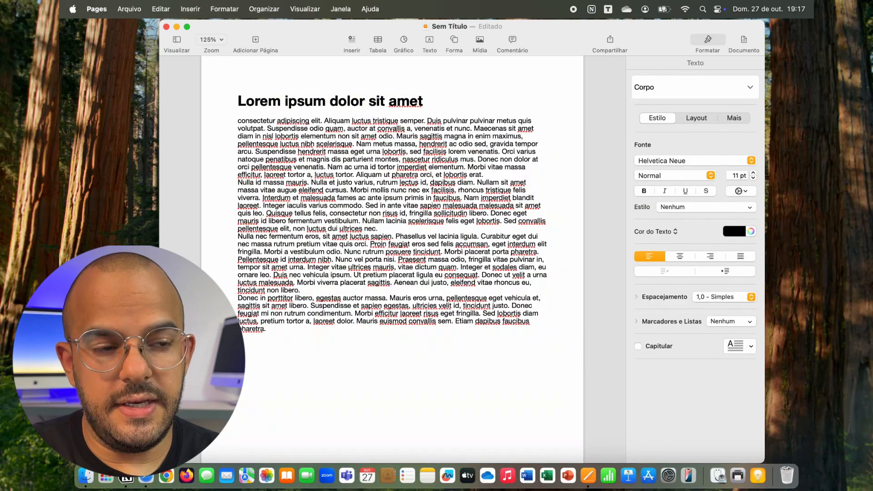
{"action": "key", "text": "Return"}
{"action": "key", "text": "Return"}
{"action": "key", "text": "Return"}
{"action": "type", "text": "Lorem ipsum"}
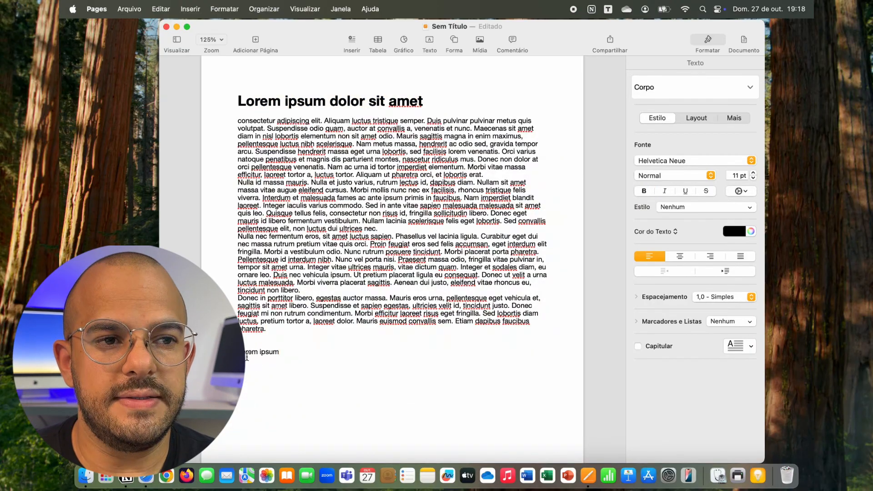
Step: Apply the updated Título paragraph style to the new "Lorem ipsum" line at the end of the text
{"action": "left_click_drag", "start_coordinate": [245, 355], "coordinate": [343, 345]}
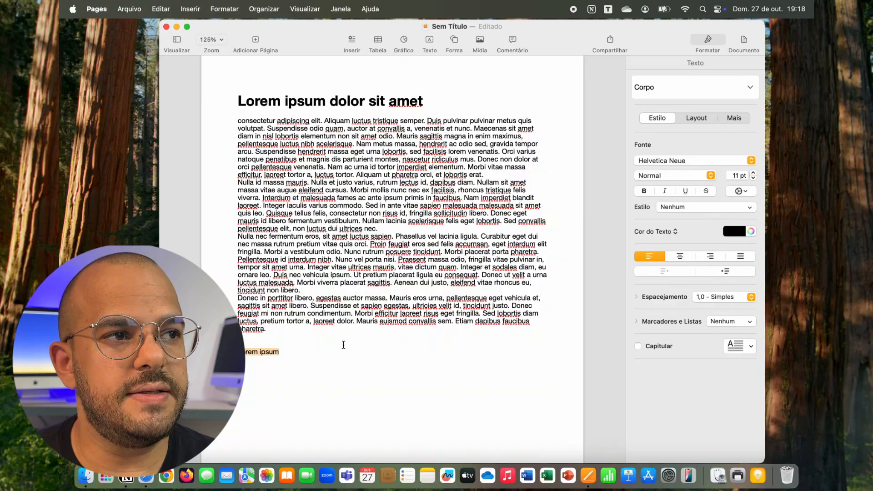
{"action": "left_click", "coordinate": [704, 88]}
{"action": "left_click", "coordinate": [669, 130]}
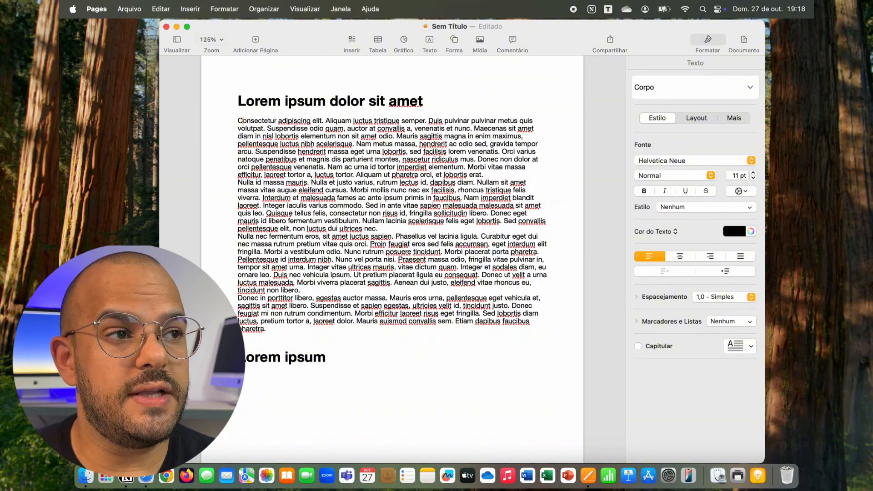
{"action": "left_click", "coordinate": [698, 94]}
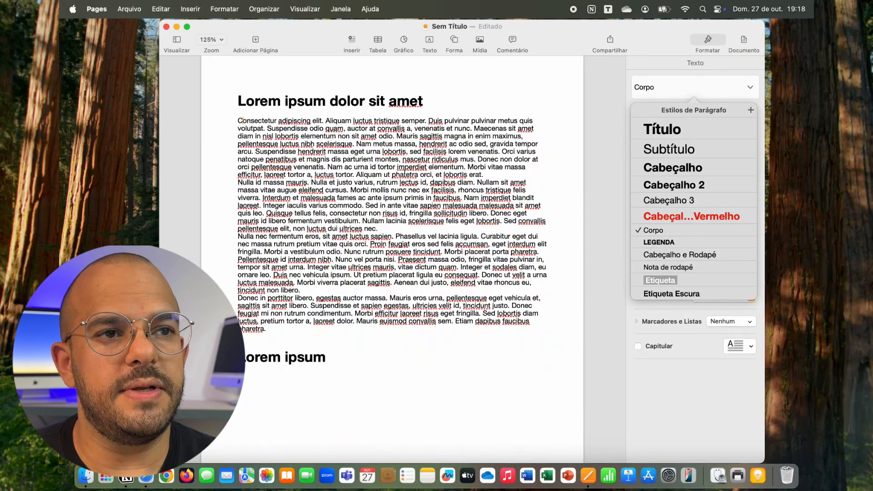
{"action": "left_click", "coordinate": [404, 173]}
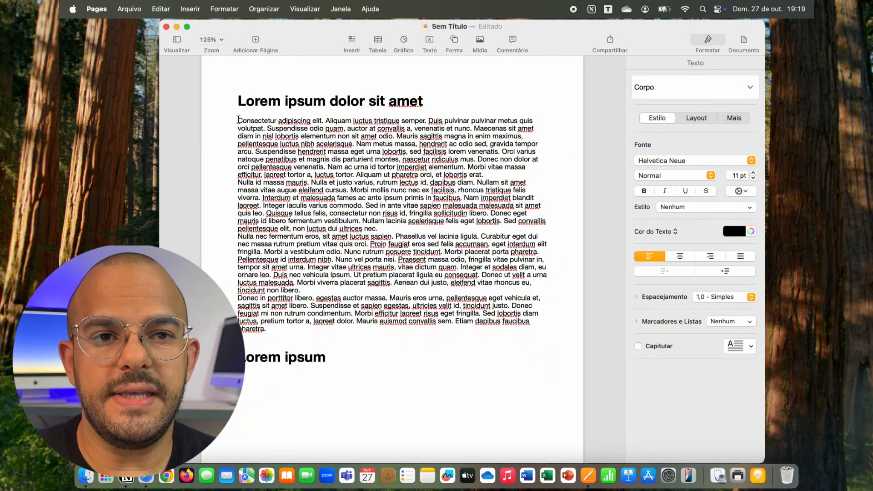
Step: Try the DIN Alternate font on the words "Consectetur adipiscing" at the start of the body text
{"action": "left_click_drag", "start_coordinate": [238, 120], "coordinate": [315, 118]}
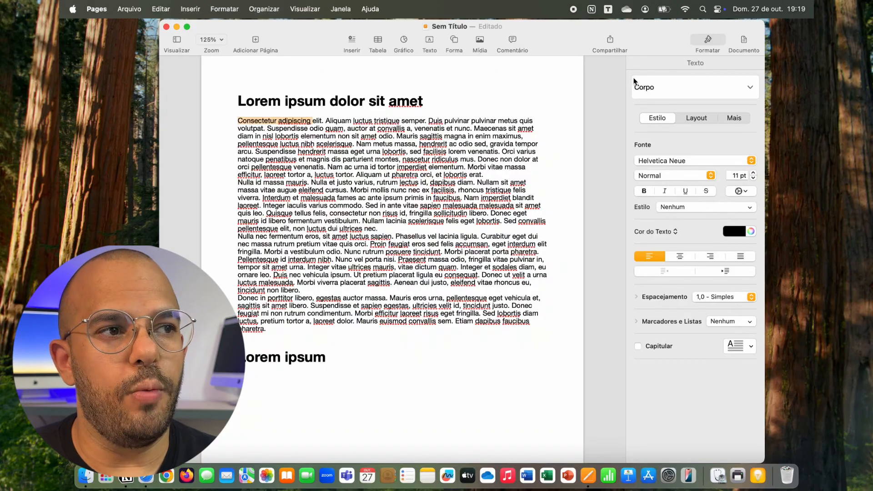
{"action": "left_click", "coordinate": [657, 163]}
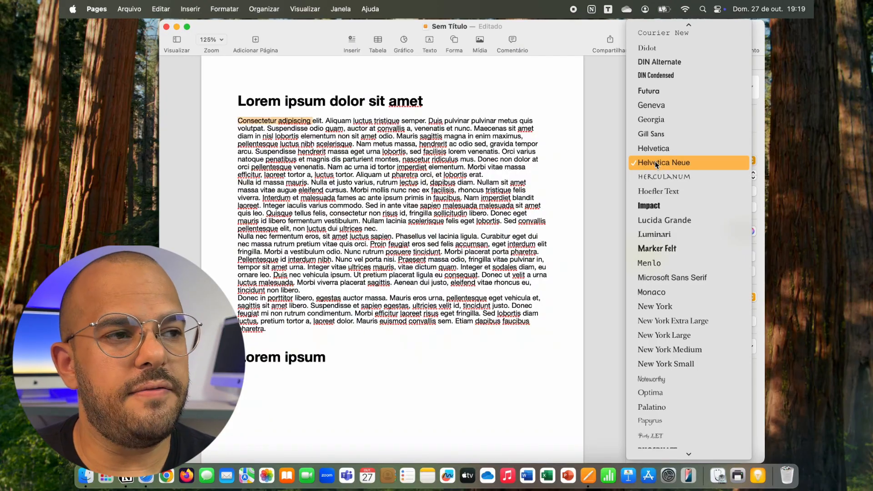
{"action": "left_click", "coordinate": [658, 62]}
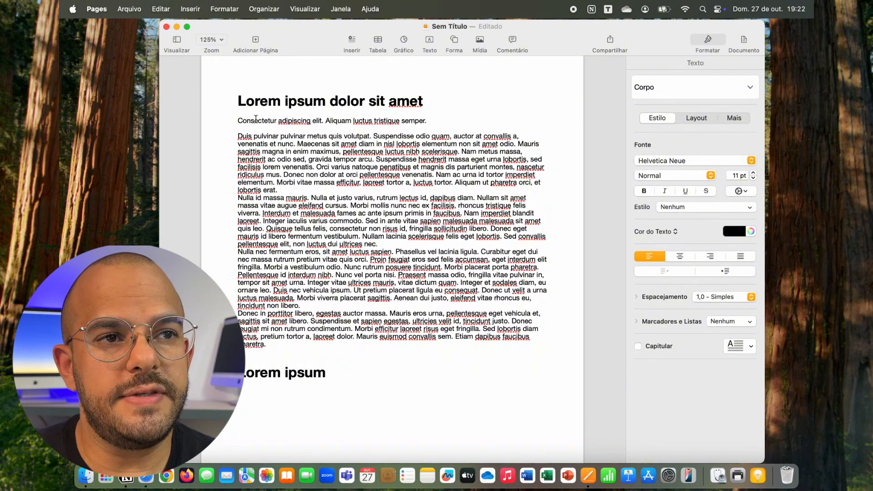
Step: Format the first body line, beginning "Consectetur adipiscing elit", in Gill Sans at 13 pt
{"action": "left_click_drag", "start_coordinate": [238, 120], "coordinate": [447, 117]}
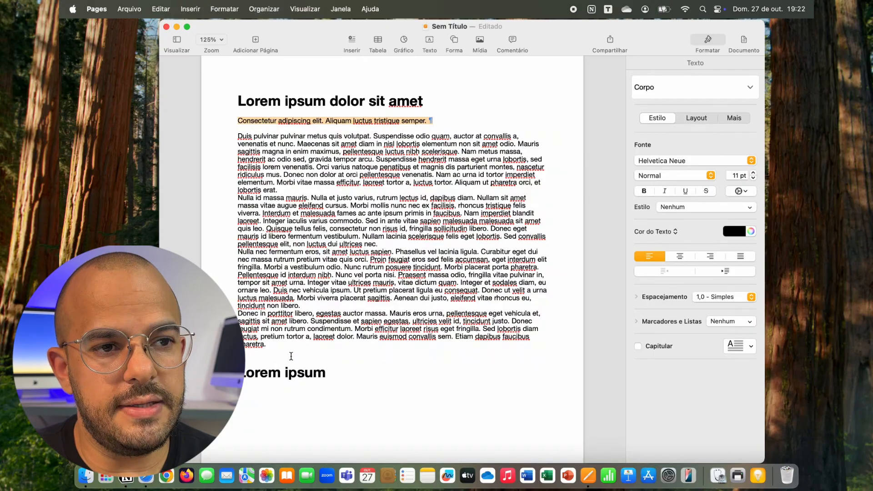
{"action": "left_click_drag", "start_coordinate": [288, 342], "coordinate": [232, 121]}
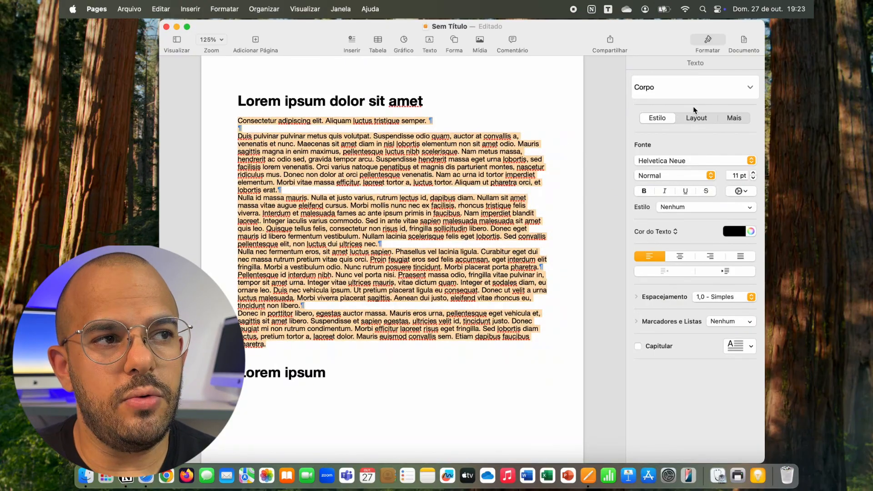
{"action": "left_click", "coordinate": [344, 123]}
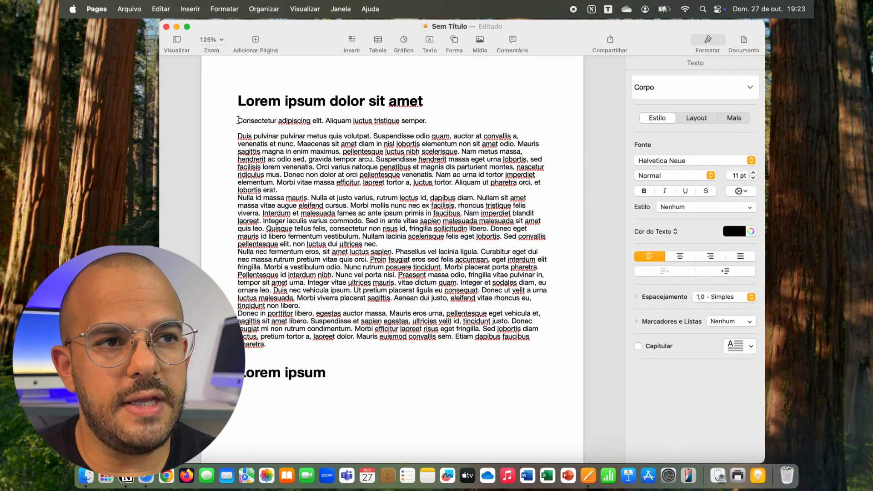
{"action": "left_click_drag", "start_coordinate": [238, 121], "coordinate": [453, 121]}
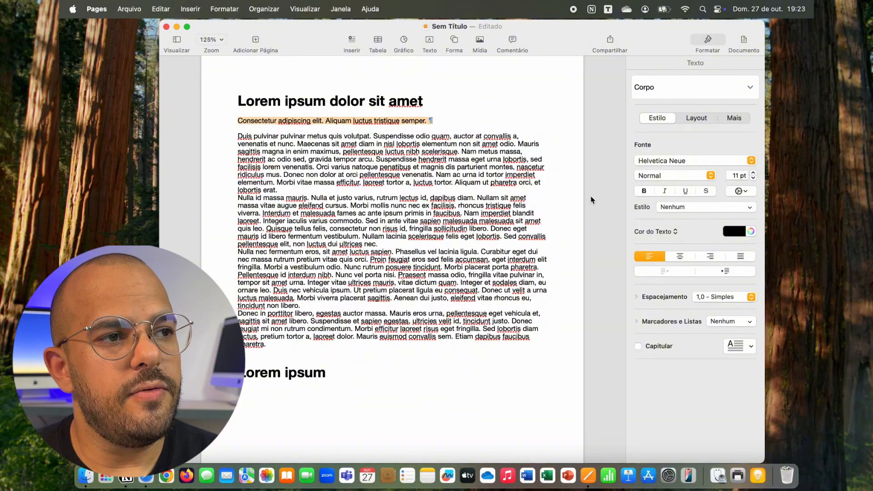
{"action": "left_click", "coordinate": [676, 160]}
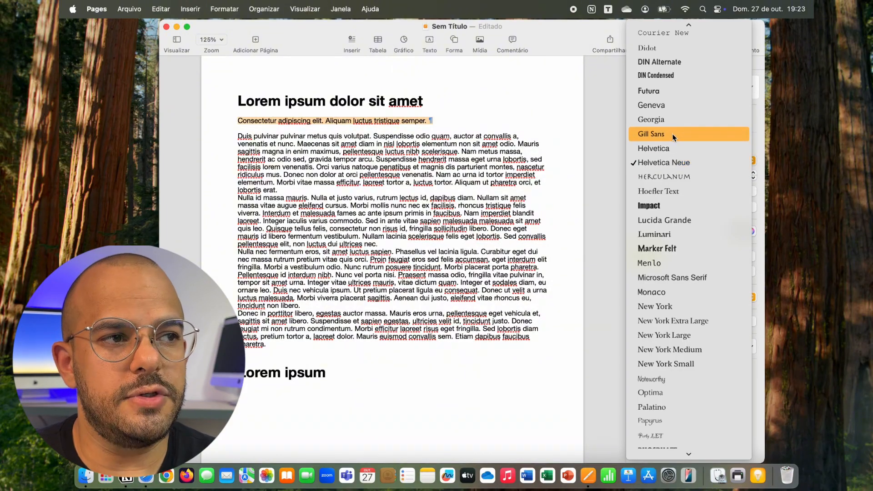
{"action": "left_click", "coordinate": [673, 137]}
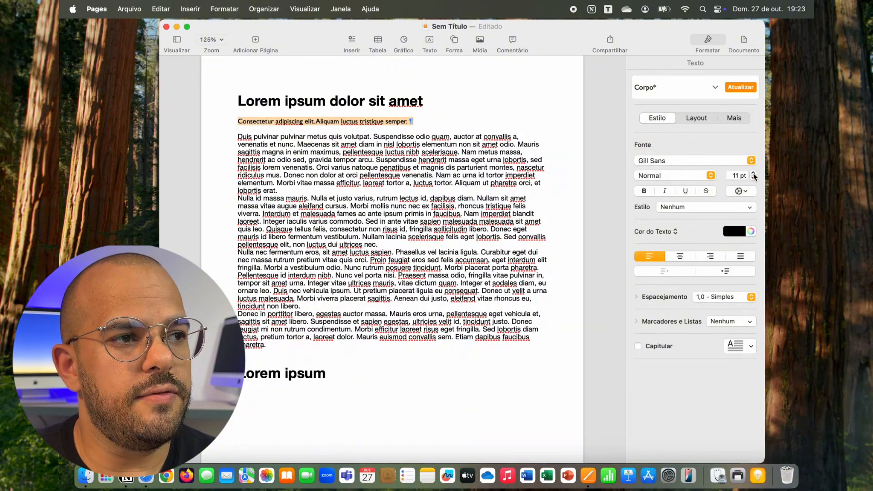
{"action": "left_click", "coordinate": [753, 175]}
{"action": "left_click", "coordinate": [754, 174]}
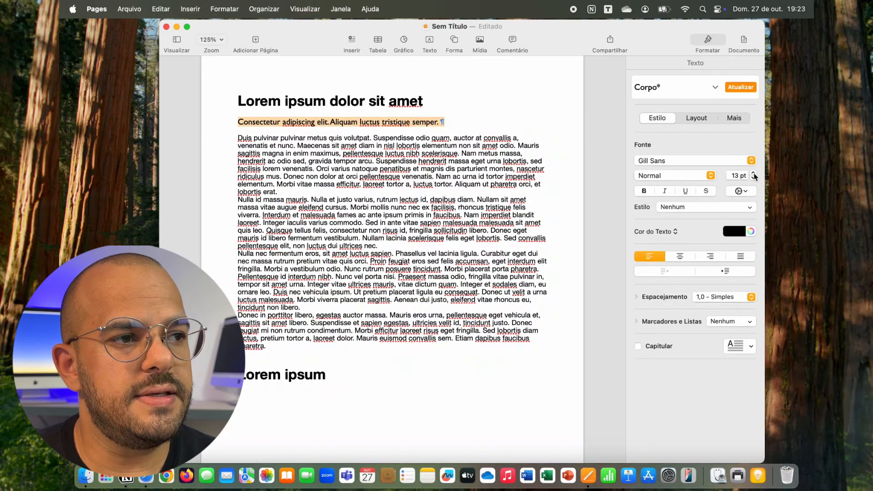
Step: Color the first body line dark blue and update the Corpo paragraph style with its new formatting
{"action": "left_click", "coordinate": [733, 231]}
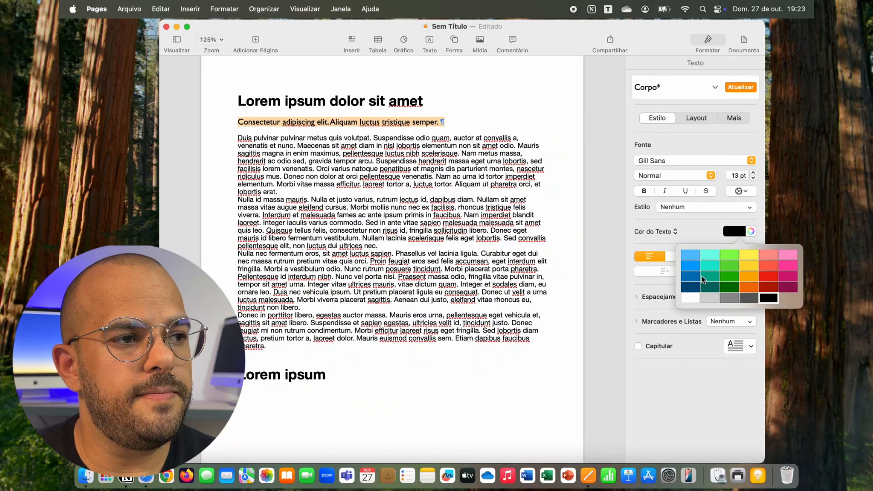
{"action": "left_click", "coordinate": [711, 264]}
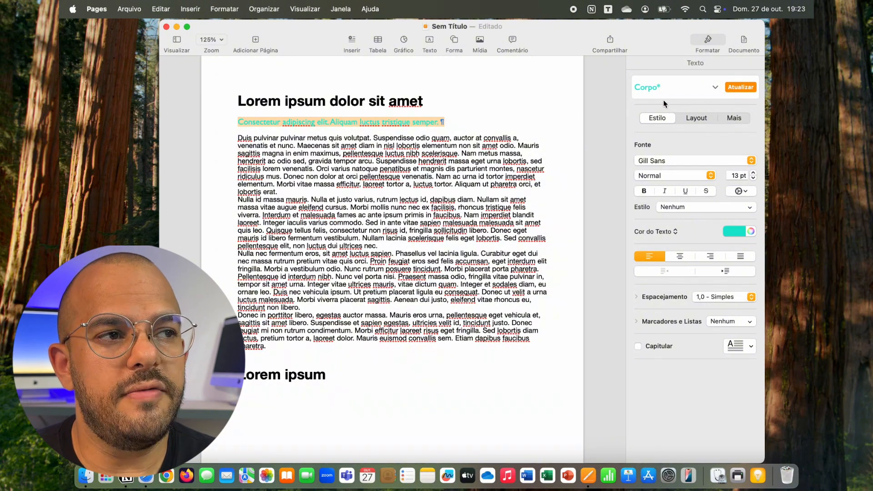
{"action": "left_click", "coordinate": [739, 231]}
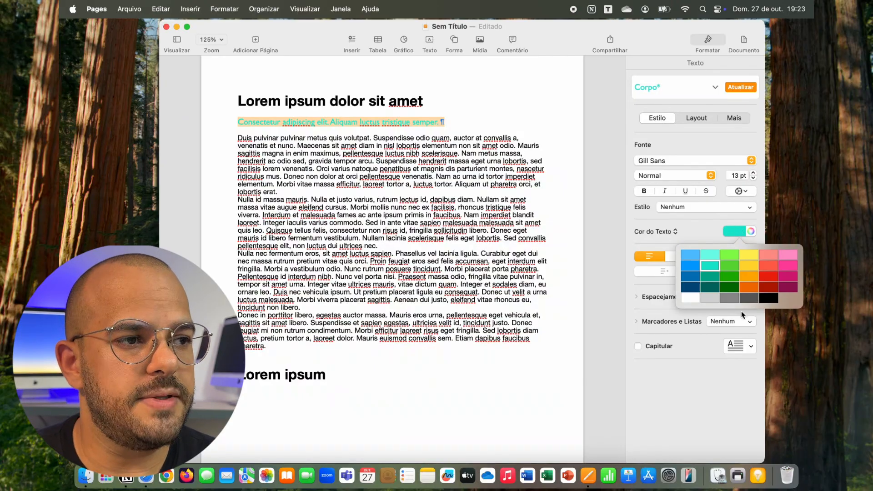
{"action": "left_click", "coordinate": [691, 288]}
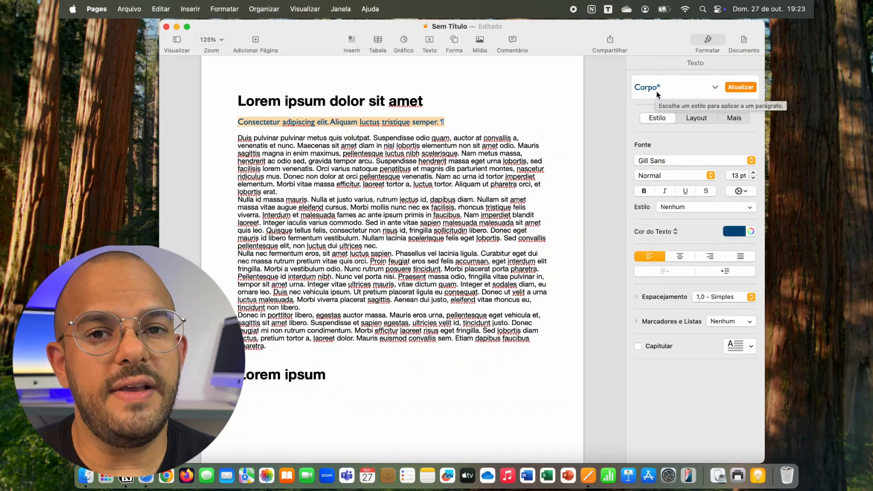
{"action": "left_click", "coordinate": [741, 88]}
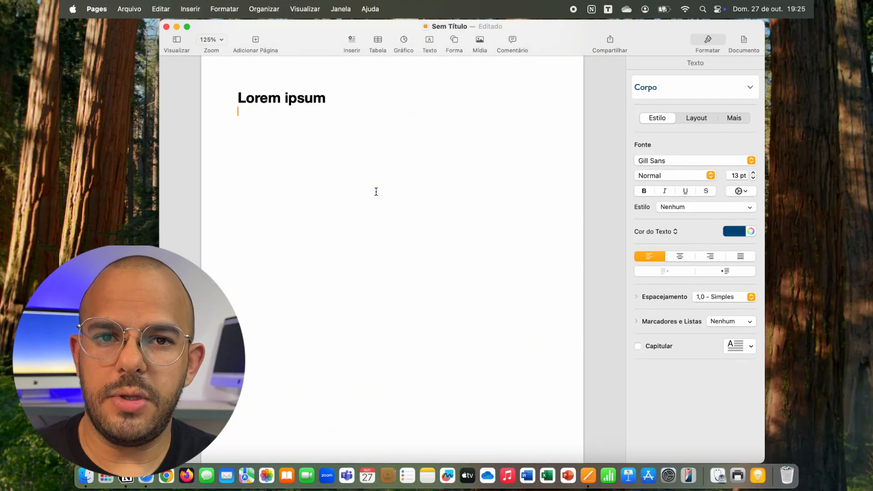
Step: Insert the round blue Command-symbol picture from the photo library at the end of the document
{"action": "left_click", "coordinate": [478, 44]}
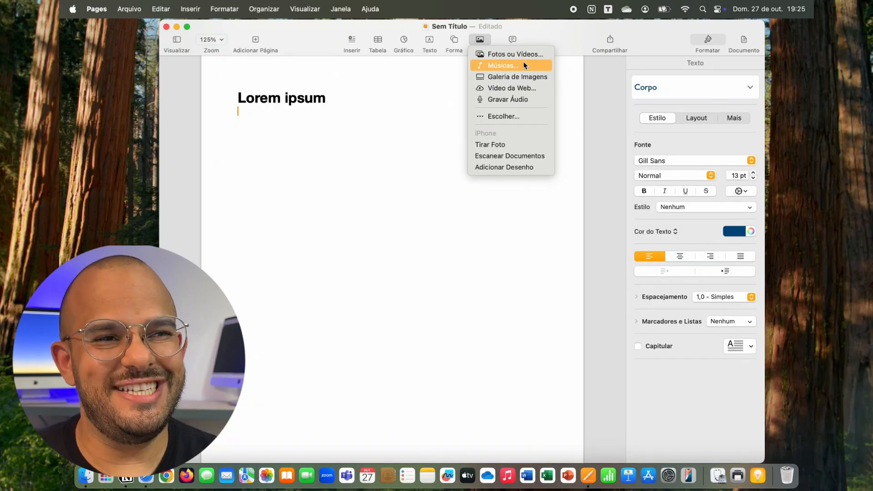
{"action": "left_click", "coordinate": [495, 55]}
{"action": "left_click", "coordinate": [488, 293]}
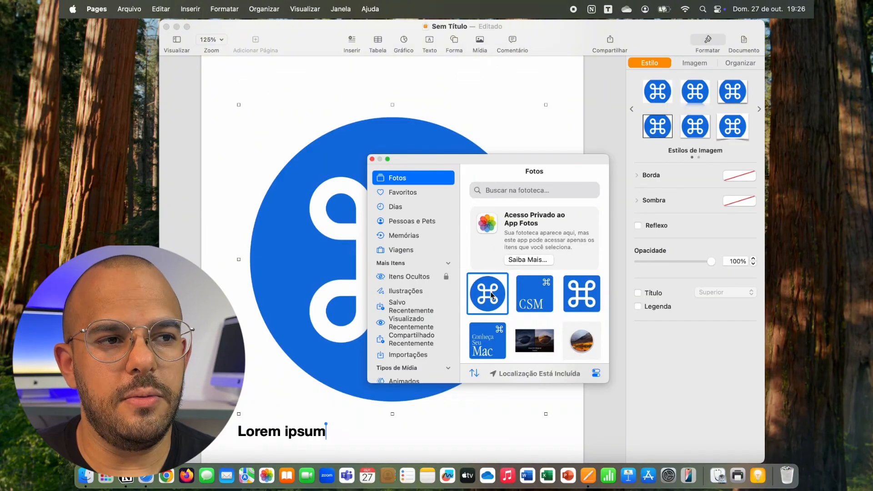
{"action": "left_click", "coordinate": [372, 158]}
Step: Move the inserted image below the final "Lorem ipsum" heading, to about X 2,13 cm and Y 6 cm
{"action": "scroll", "coordinate": [321, 168], "scroll_direction": "up", "scroll_amount": 5}
{"action": "scroll", "coordinate": [321, 169], "scroll_direction": "down", "scroll_amount": 7}
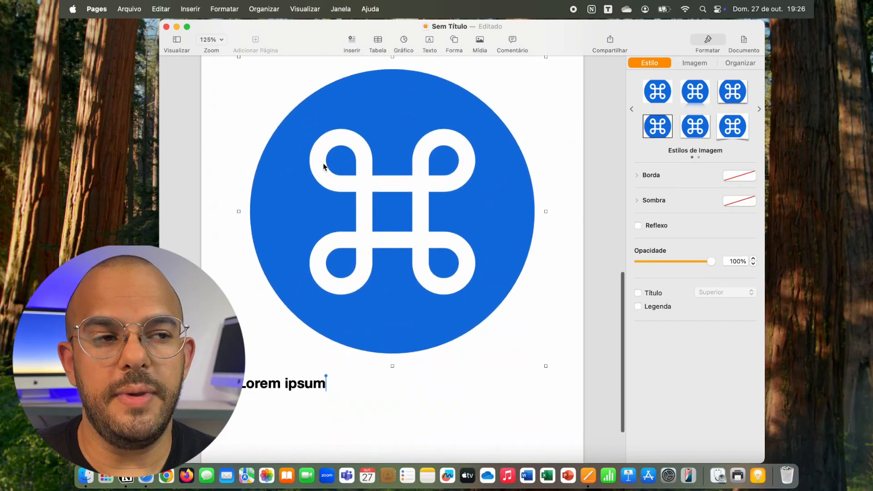
{"action": "left_click_drag", "start_coordinate": [335, 169], "coordinate": [358, 231]}
{"action": "scroll", "coordinate": [359, 226], "scroll_direction": "up", "scroll_amount": 3}
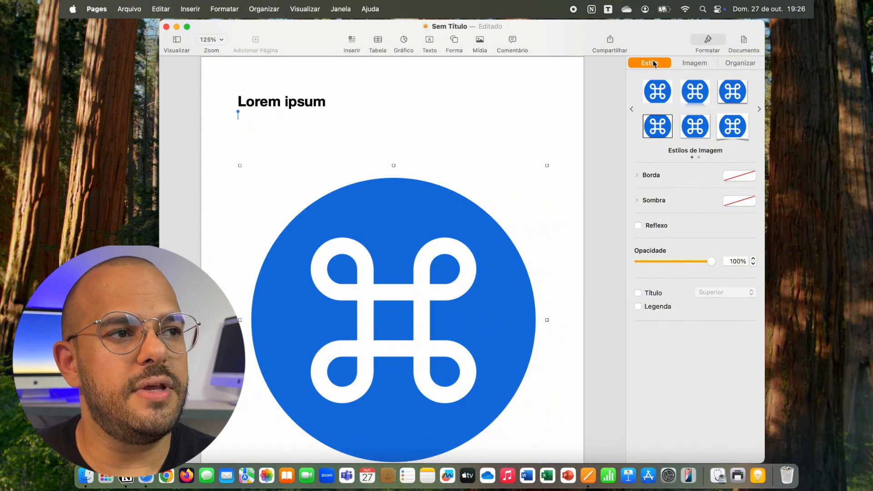
Step: Open the image's mask for editing, set its text wrap to Nenhum, and leave mask editing
{"action": "left_click", "coordinate": [704, 66]}
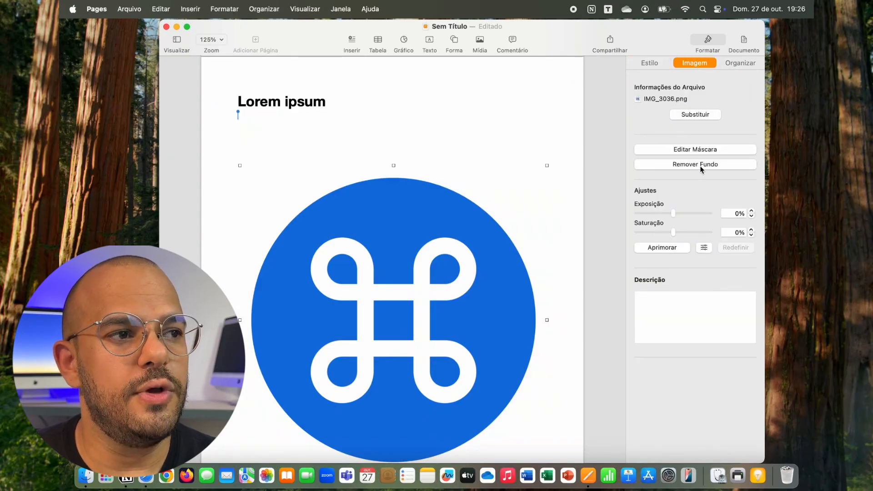
{"action": "left_click", "coordinate": [704, 151]}
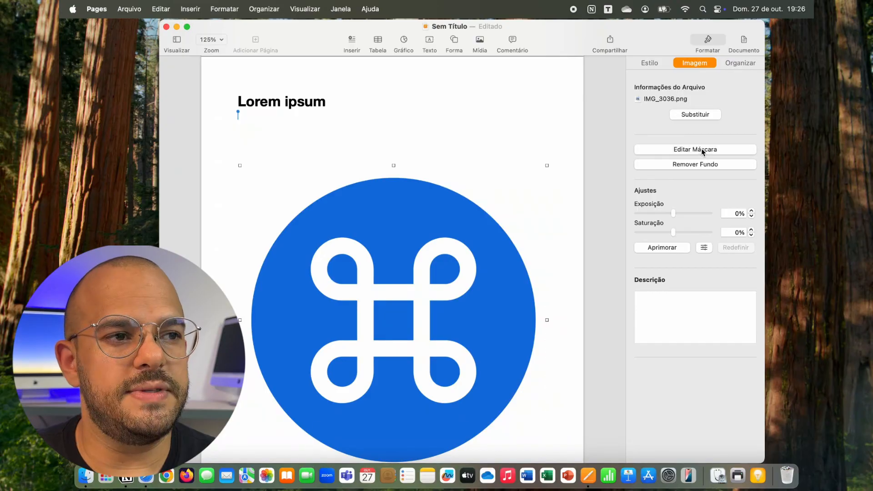
{"action": "left_click", "coordinate": [736, 66]}
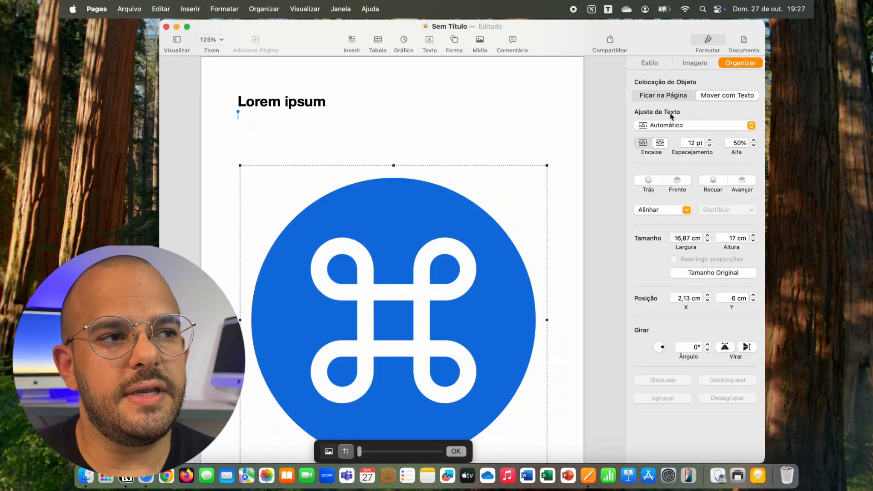
{"action": "left_click", "coordinate": [672, 128]}
{"action": "left_click", "coordinate": [670, 171]}
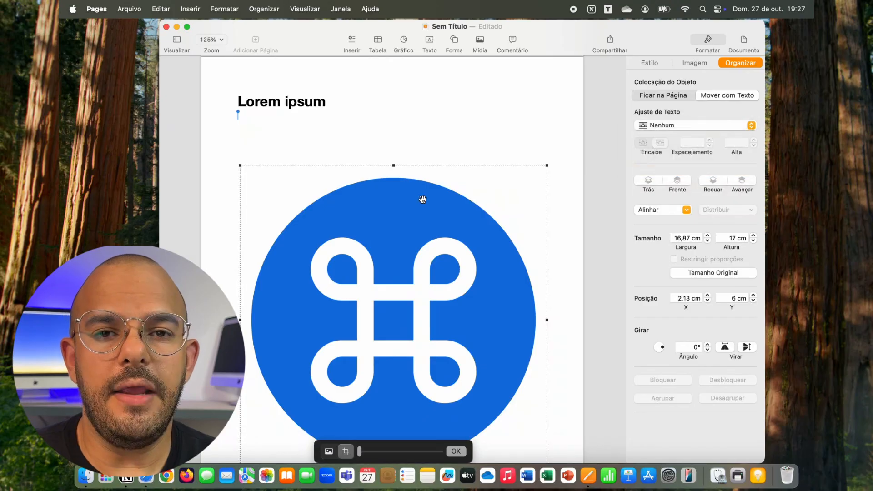
{"action": "left_click", "coordinate": [358, 144]}
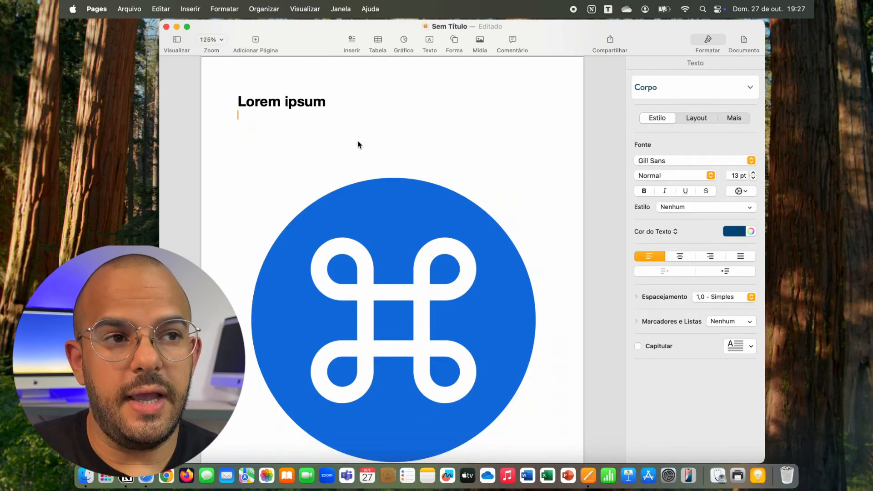
Step: Add random filler lines below the "Lorem ipsum" heading, starting with "Hxlfadsjhf;asdhf" and ending with "A"
{"action": "type", "text": "Hxlfadsjhf;asdhf"}
{"action": "key", "text": "Return"}
{"action": "type", "text": "afdsjaisdofaisdh'faisdhf"}
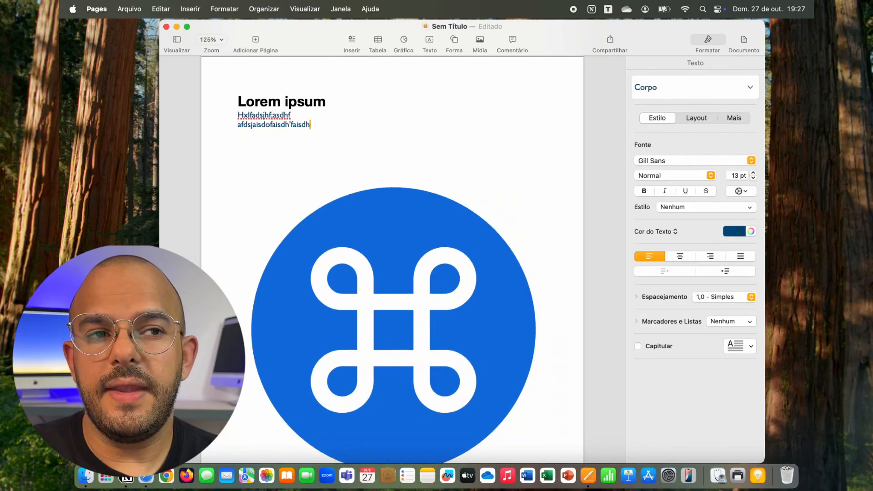
{"action": "key", "text": "Return"}
{"action": "type", "text": "Asdih Fiahsd Fia Sdfiha Sdfiha sdifha Sdihfa Sff Asdhif A"}
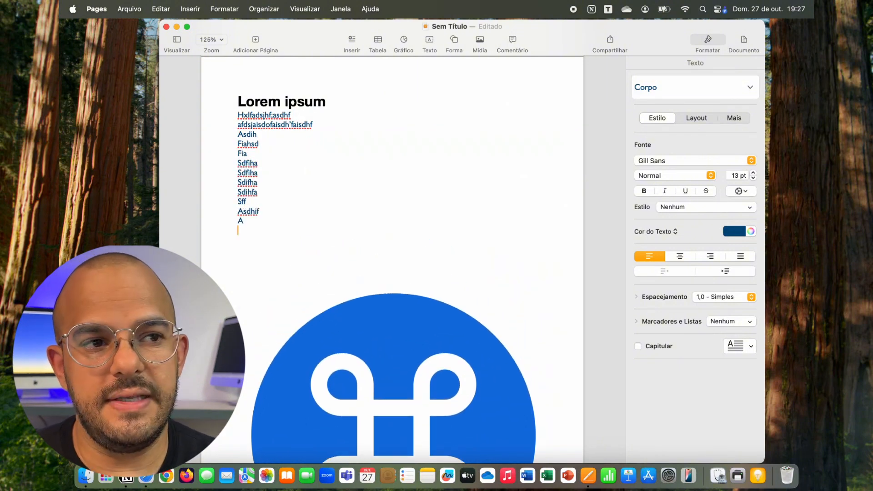
Step: Move the image up beside the filler lines, to about X 3,69 cm and Y 4,19 cm
{"action": "left_click", "coordinate": [384, 354]}
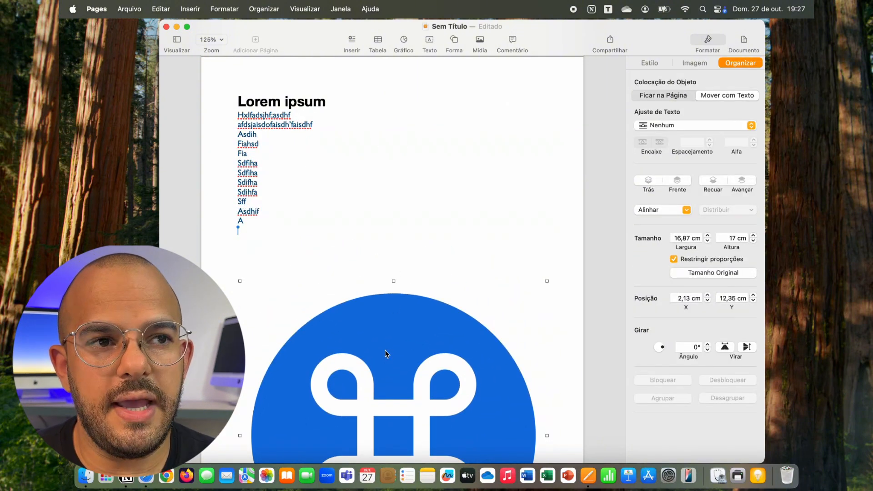
{"action": "left_click_drag", "start_coordinate": [385, 354], "coordinate": [409, 204]}
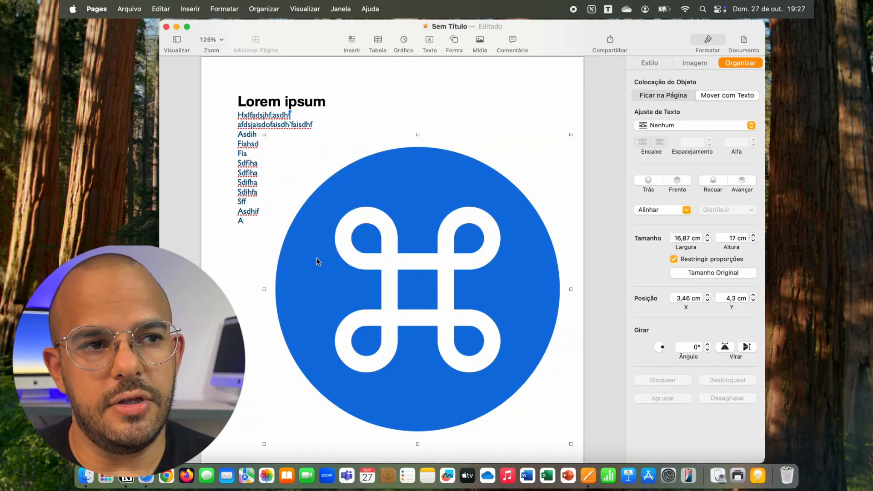
{"action": "mouse_move", "coordinate": [415, 230]}
{"action": "left_mouse_down"}
{"action": "mouse_move", "coordinate": [388, 228]}
{"action": "mouse_move", "coordinate": [419, 227]}
{"action": "left_mouse_up"}
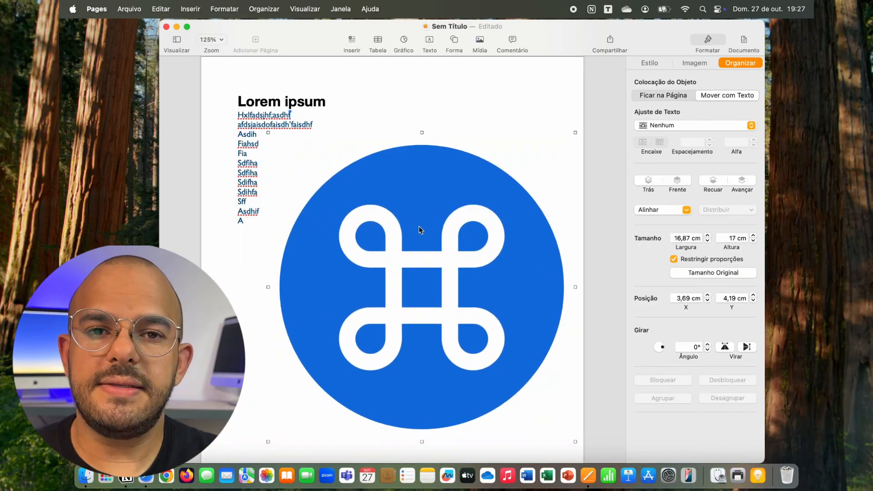
Step: Try the framed image style with a curled shadow on the picture and restore the plain borderless style
{"action": "left_click", "coordinate": [647, 64]}
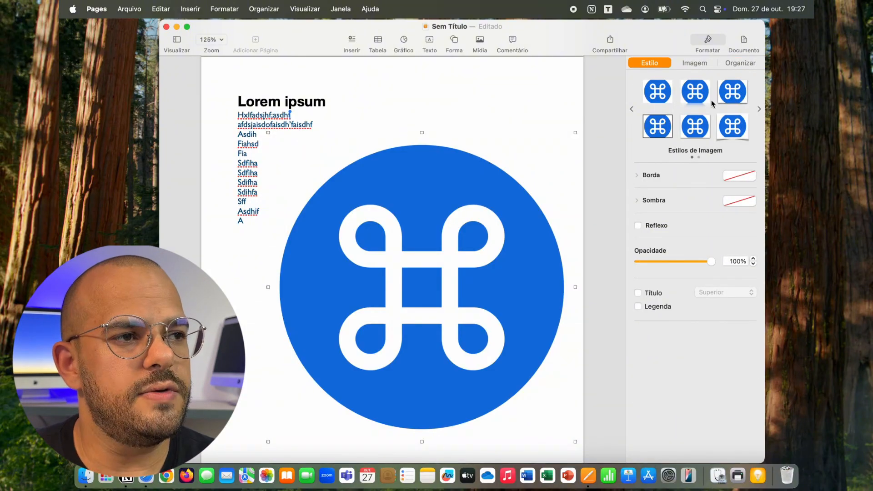
{"action": "left_click", "coordinate": [733, 126]}
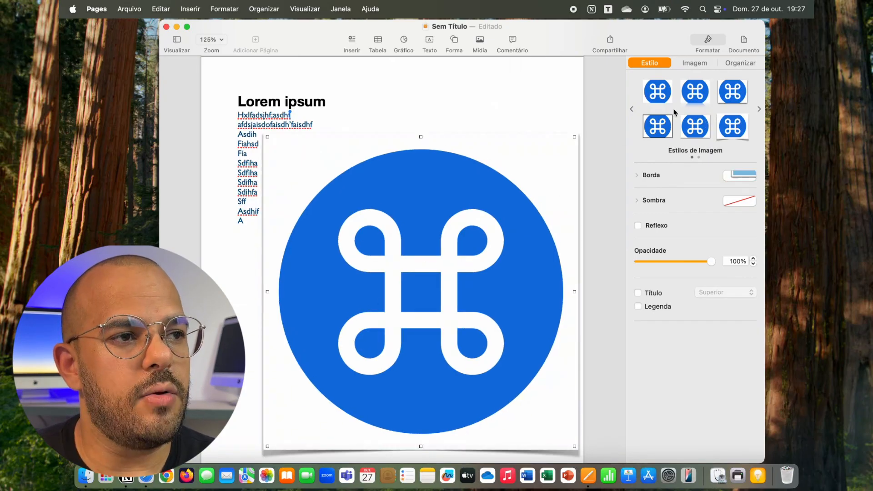
{"action": "left_click", "coordinate": [658, 125]}
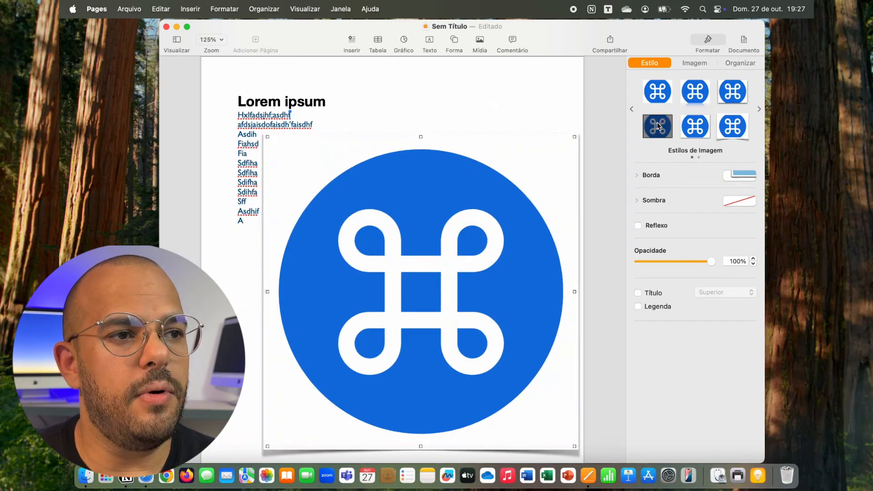
{"action": "left_click", "coordinate": [663, 92]}
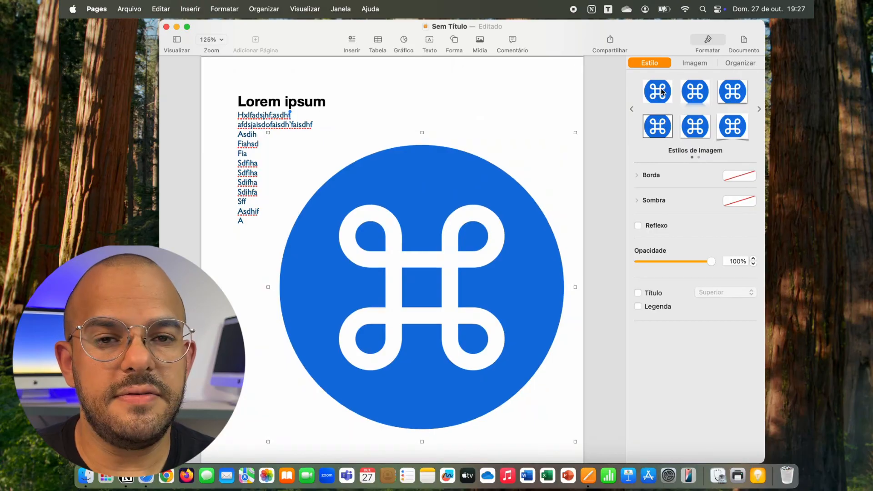
{"action": "left_click", "coordinate": [694, 63]}
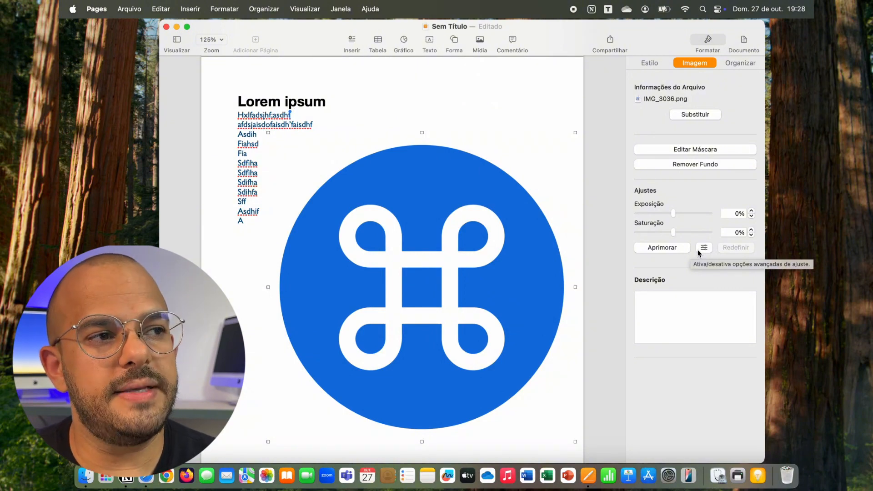
{"action": "left_click", "coordinate": [695, 115]}
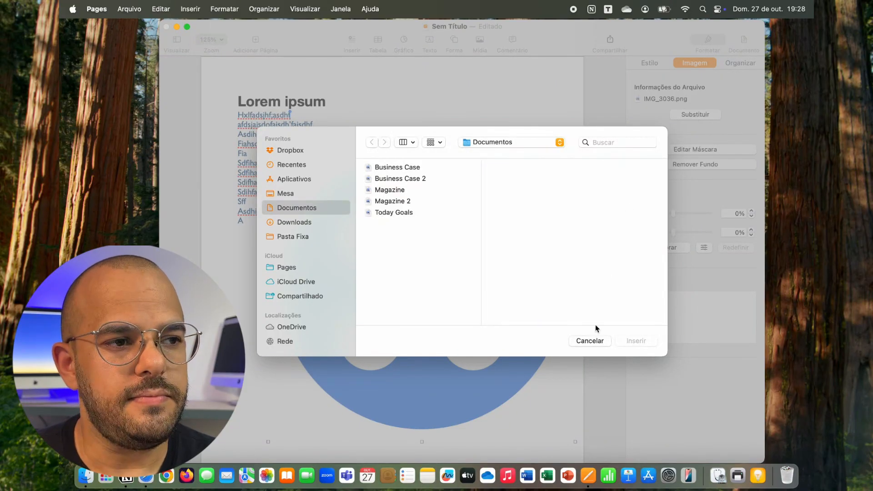
{"action": "left_click", "coordinate": [590, 341]}
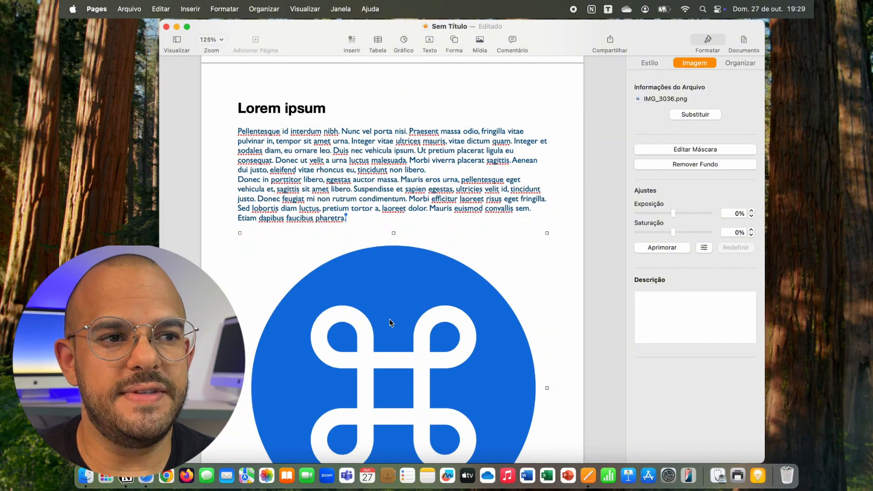
Step: Remove the image's background and move the picture up slightly, closer beneath the last paragraph
{"action": "mouse_move", "coordinate": [380, 310]}
{"action": "left_mouse_down"}
{"action": "mouse_move", "coordinate": [378, 229]}
{"action": "mouse_move", "coordinate": [374, 317]}
{"action": "mouse_move", "coordinate": [376, 308]}
{"action": "left_mouse_up"}
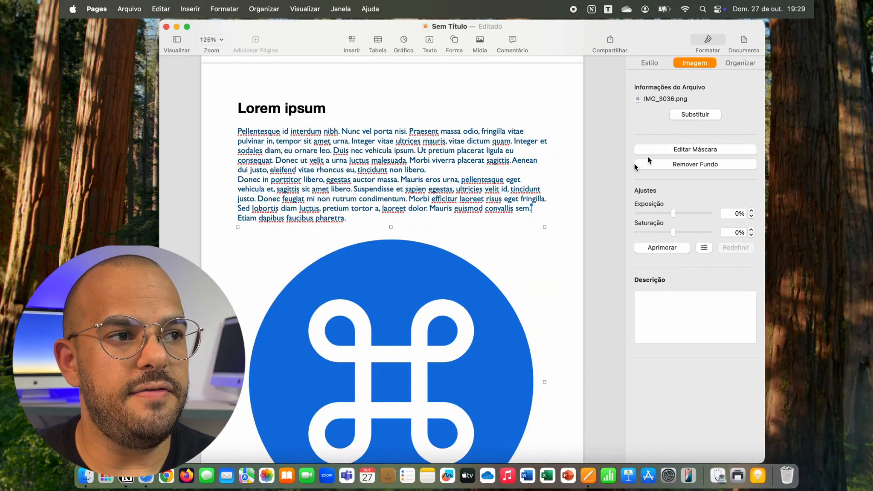
{"action": "left_click", "coordinate": [701, 165]}
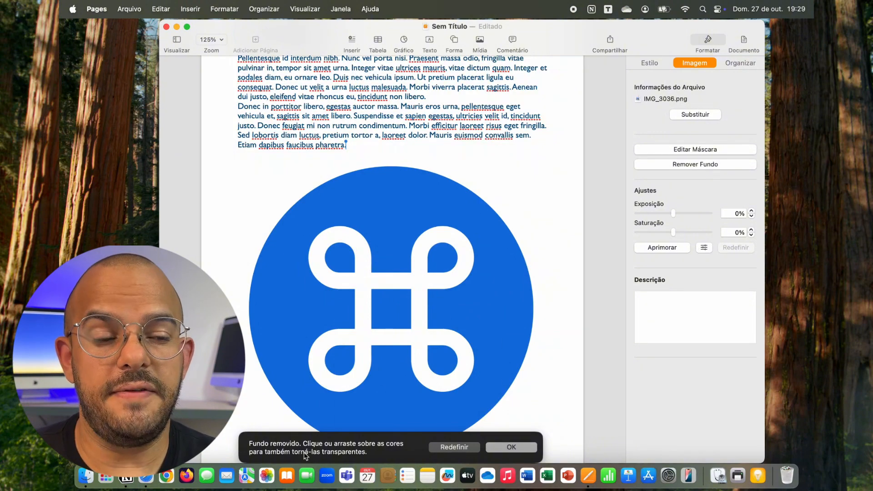
{"action": "left_click", "coordinate": [507, 447]}
{"action": "mouse_move", "coordinate": [424, 362]}
{"action": "left_mouse_down"}
{"action": "mouse_move", "coordinate": [416, 258]}
{"action": "mouse_move", "coordinate": [420, 352]}
{"action": "left_mouse_up"}
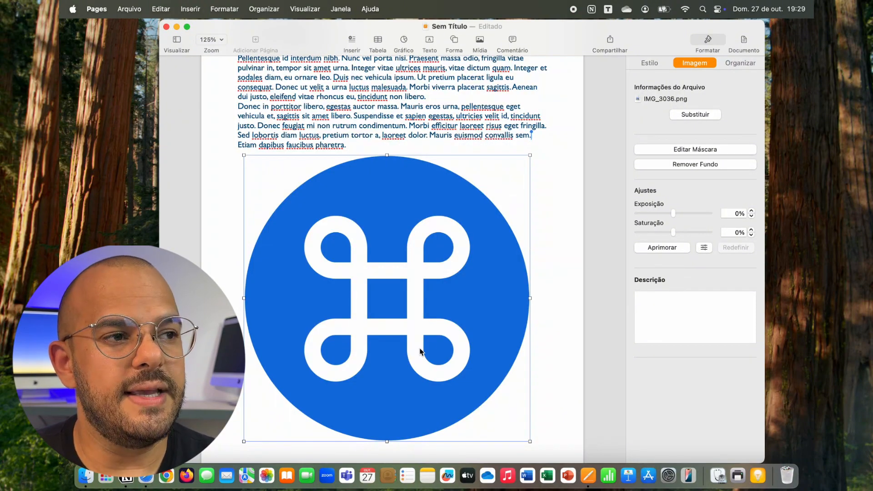
Step: Make the white symbol inside the blue circle transparent with the background removal tool
{"action": "left_click", "coordinate": [676, 167]}
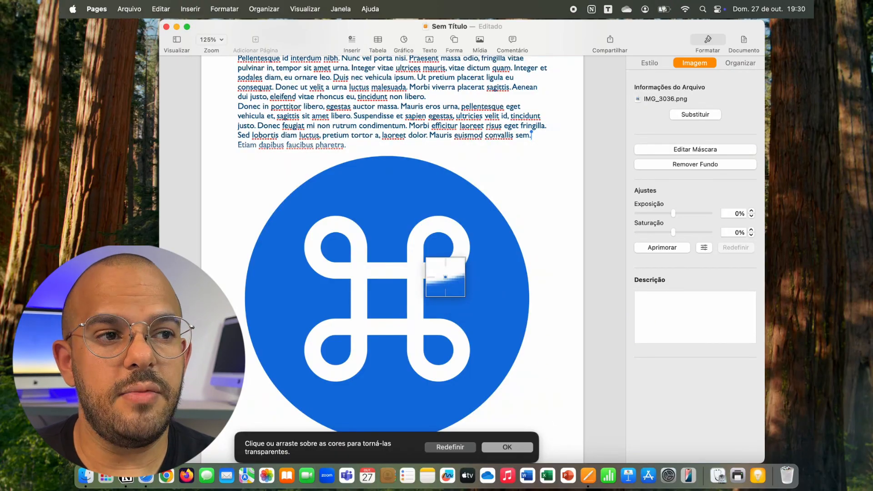
{"action": "left_click_drag", "start_coordinate": [422, 277], "coordinate": [415, 269]}
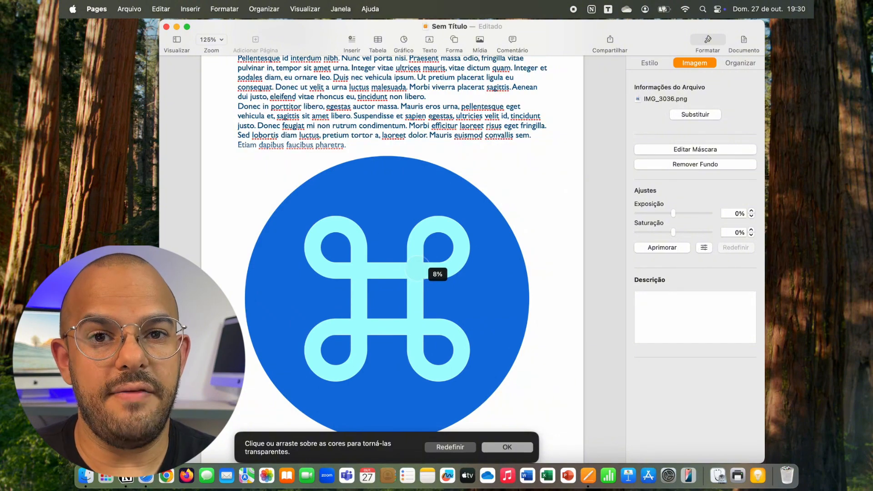
{"action": "left_click_drag", "start_coordinate": [417, 269], "coordinate": [429, 267]}
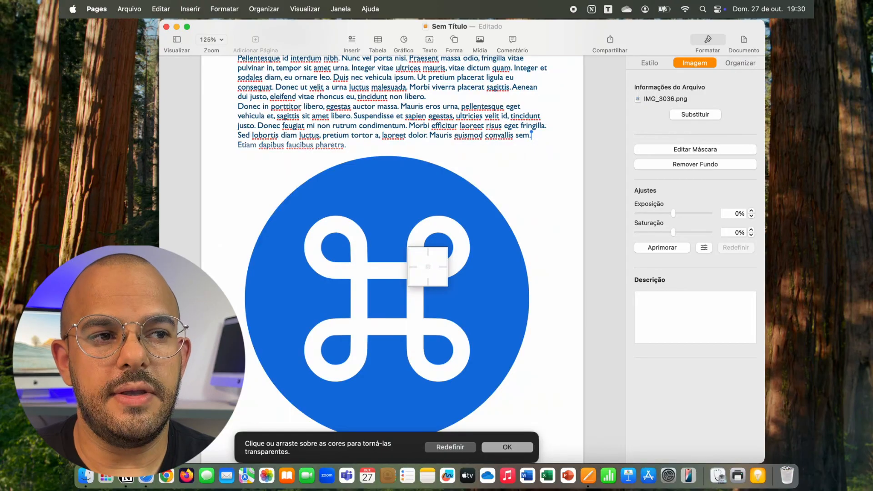
{"action": "left_click", "coordinate": [520, 444]}
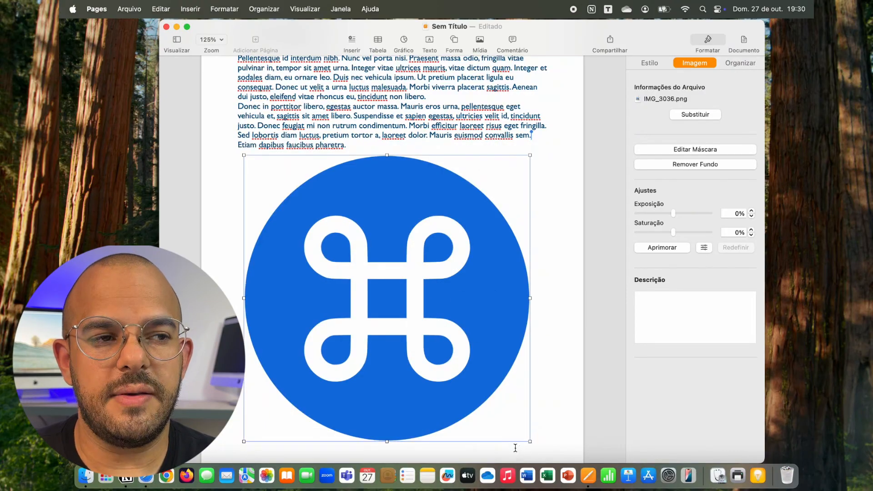
Step: Shrink the image to about 5,69 cm square and place it over the paragraphs at about X 6,64 cm, Y 3,95 cm
{"action": "scroll", "coordinate": [496, 428], "scroll_direction": "up", "scroll_amount": 5}
{"action": "left_click_drag", "start_coordinate": [489, 437], "coordinate": [477, 286]}
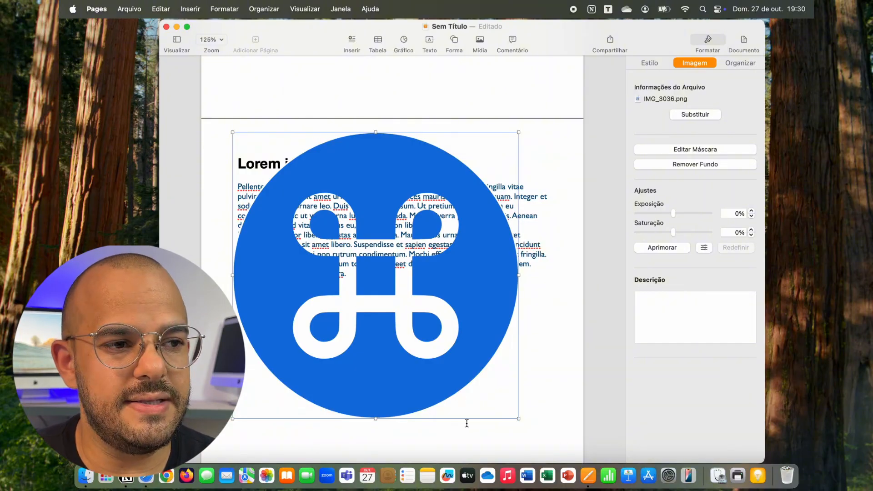
{"action": "left_click_drag", "start_coordinate": [519, 419], "coordinate": [336, 235]}
{"action": "left_click_drag", "start_coordinate": [324, 202], "coordinate": [413, 260]}
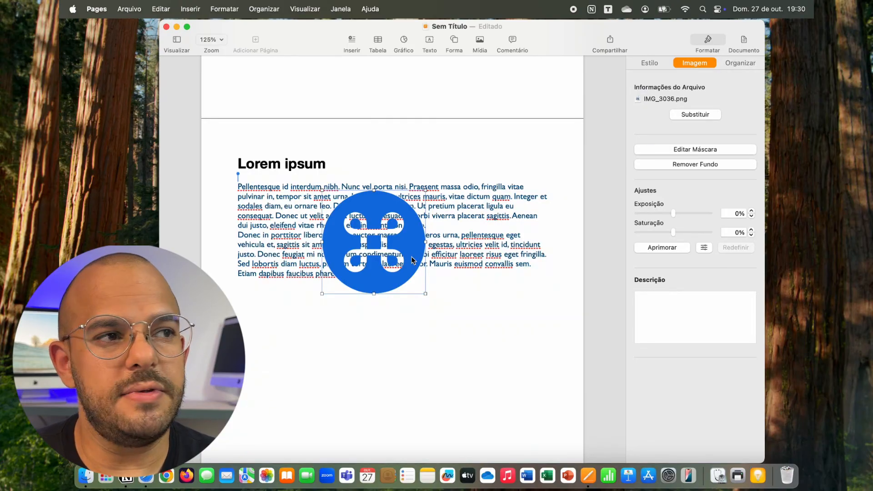
Step: Try the Automático text wrap on the image and move it down to about X 7 cm, Y 6,38 cm
{"action": "left_click", "coordinate": [733, 63]}
{"action": "left_click", "coordinate": [678, 123]}
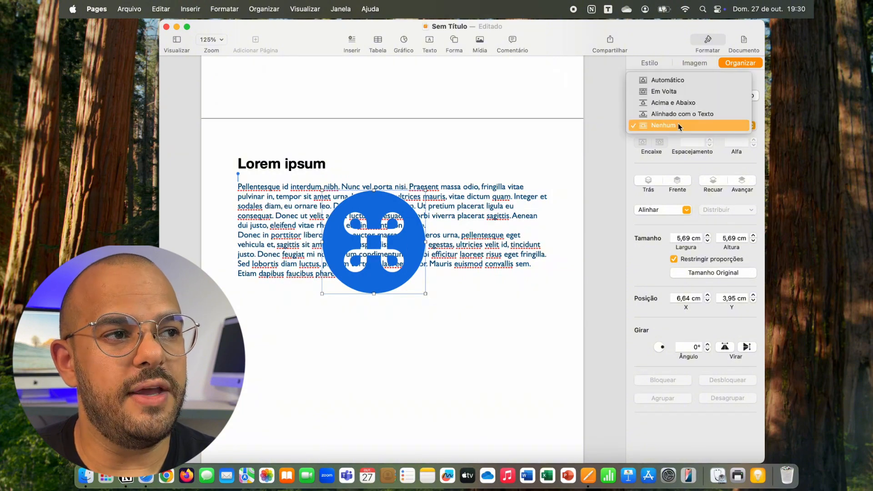
{"action": "left_click", "coordinate": [675, 80]}
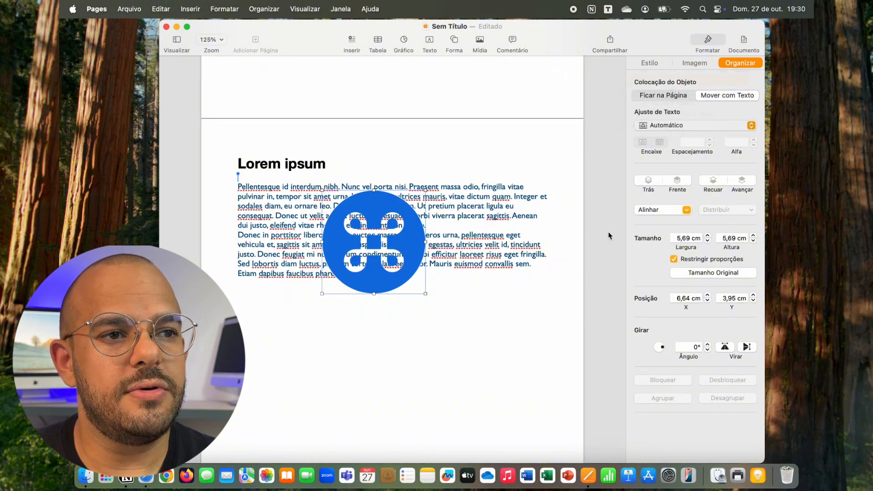
{"action": "left_click_drag", "start_coordinate": [412, 262], "coordinate": [416, 303]}
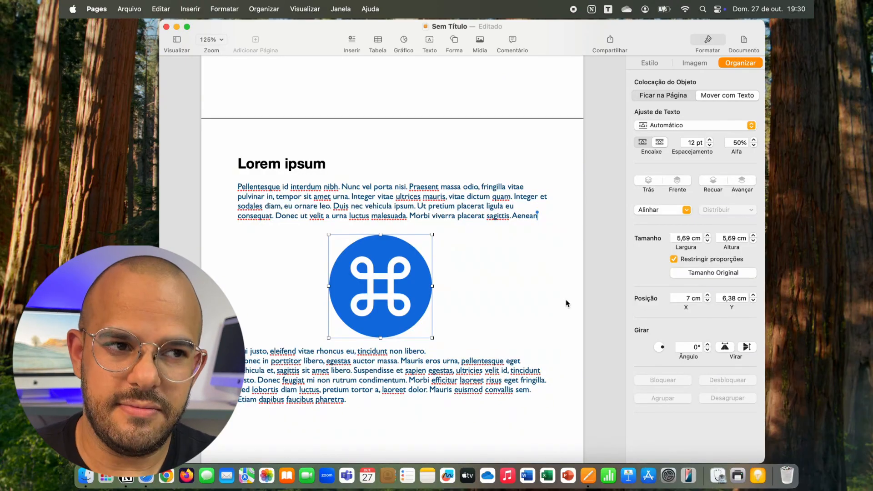
Step: Set the image's text wrap to Em Volta and move it to the left margin at about X 0,82 cm, Y 4,04 cm
{"action": "left_click", "coordinate": [680, 127]}
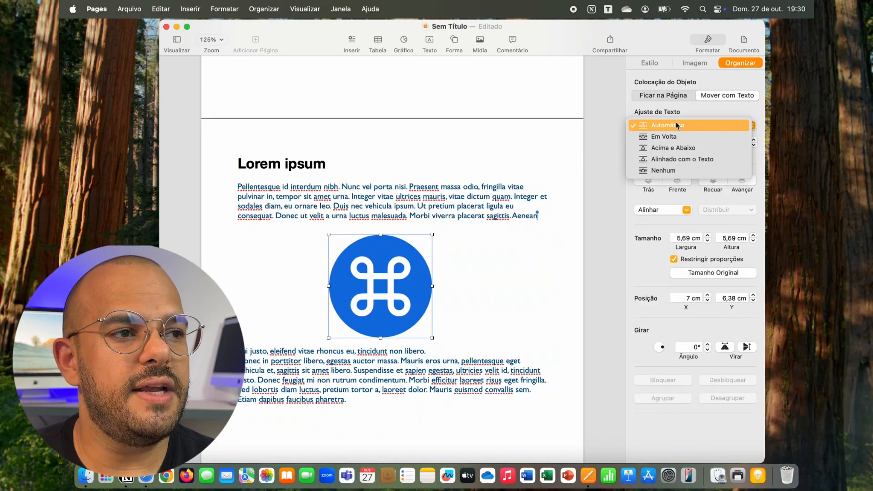
{"action": "left_click", "coordinate": [664, 137]}
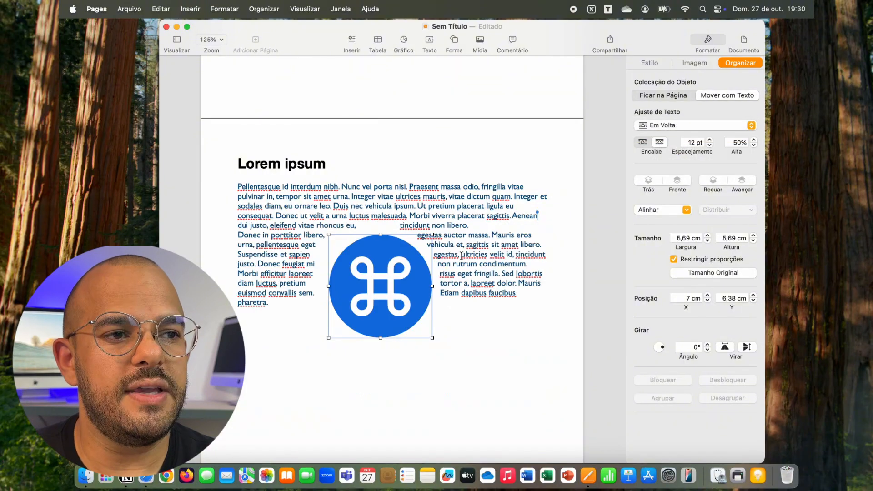
{"action": "left_click_drag", "start_coordinate": [409, 282], "coordinate": [297, 241]}
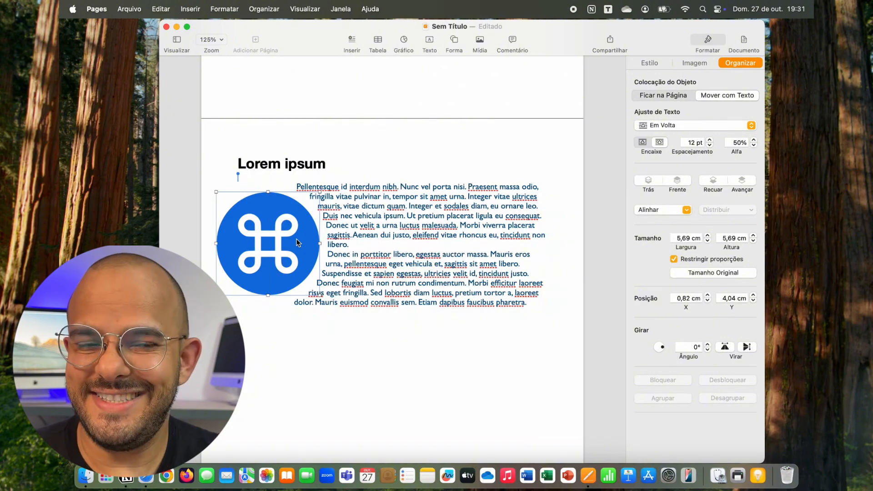
{"action": "left_click", "coordinate": [403, 322]}
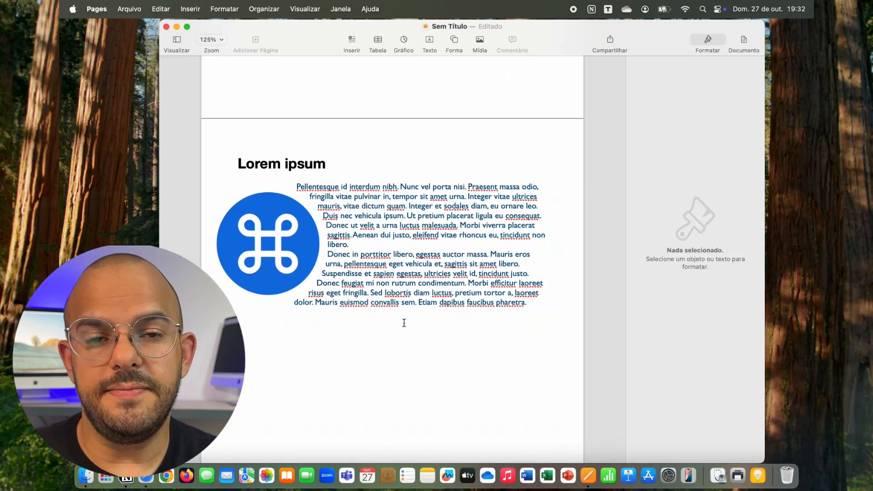
Step: Rename the document as "Teste Pages"
{"action": "left_click", "coordinate": [468, 26]}
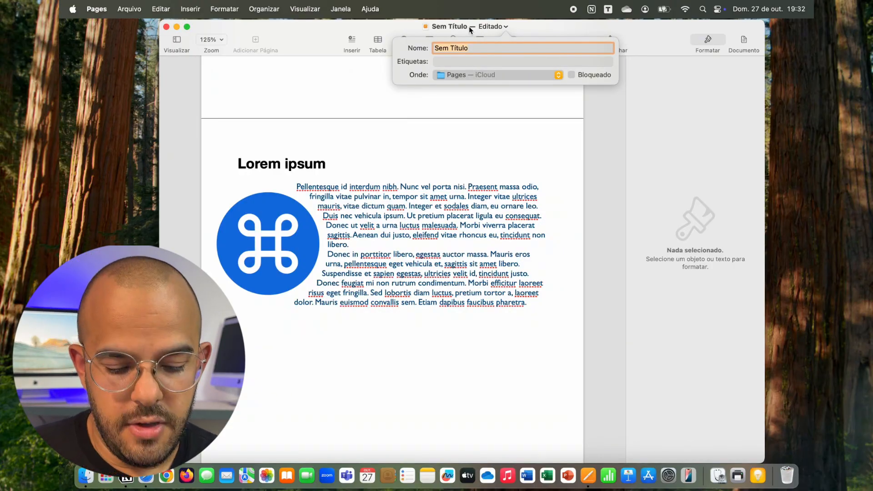
{"action": "type", "text": "TEste Pages"}
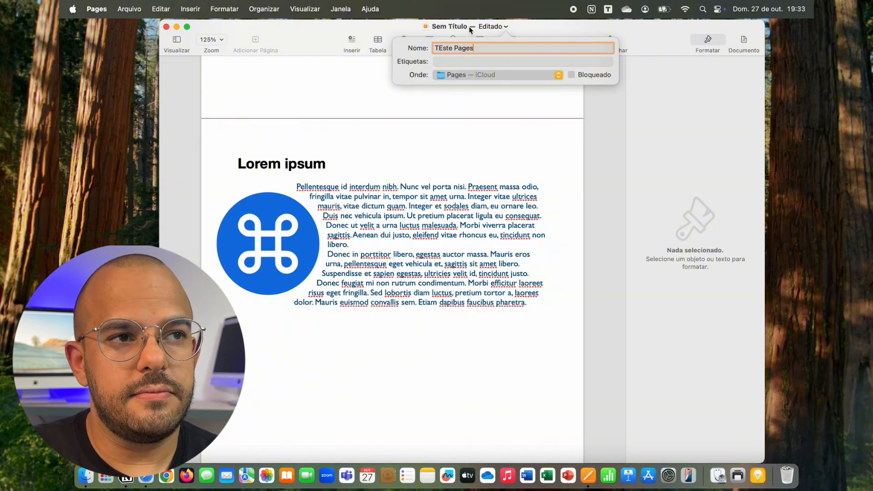
{"action": "key", "text": "super+BackSpace"}
{"action": "type", "text": "Te"}
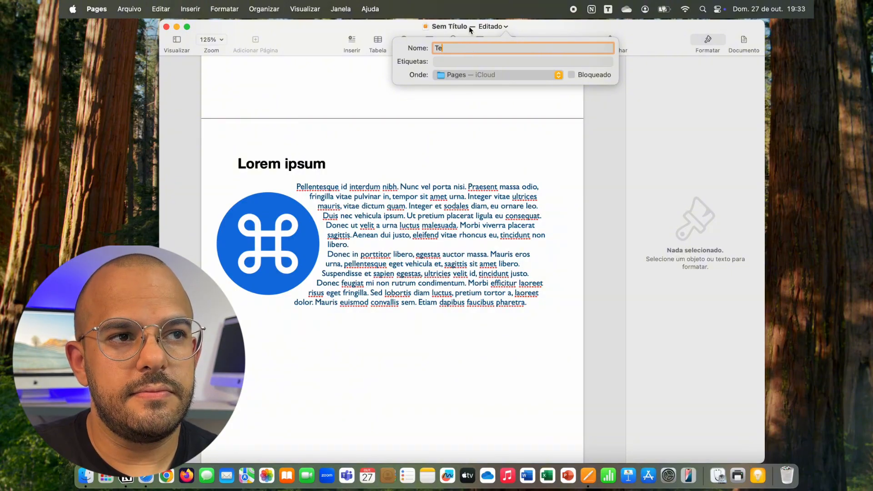
{"action": "type", "text": "ste P"}
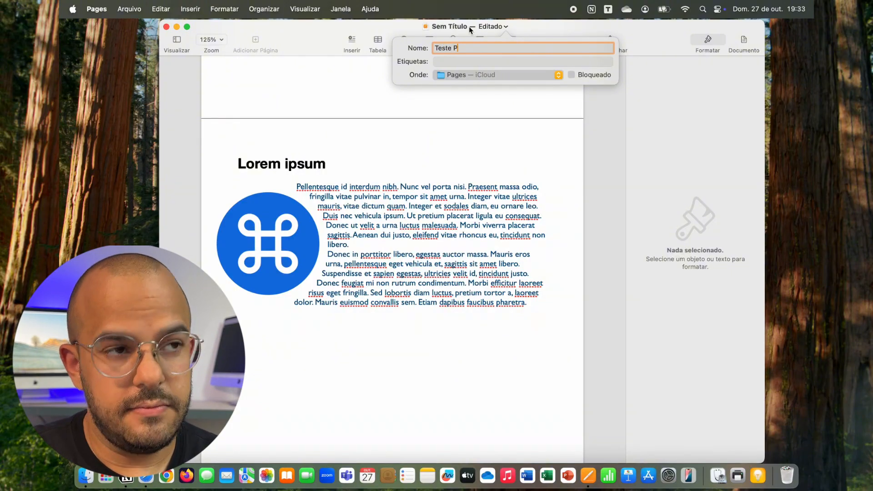
{"action": "type", "text": "ages"}
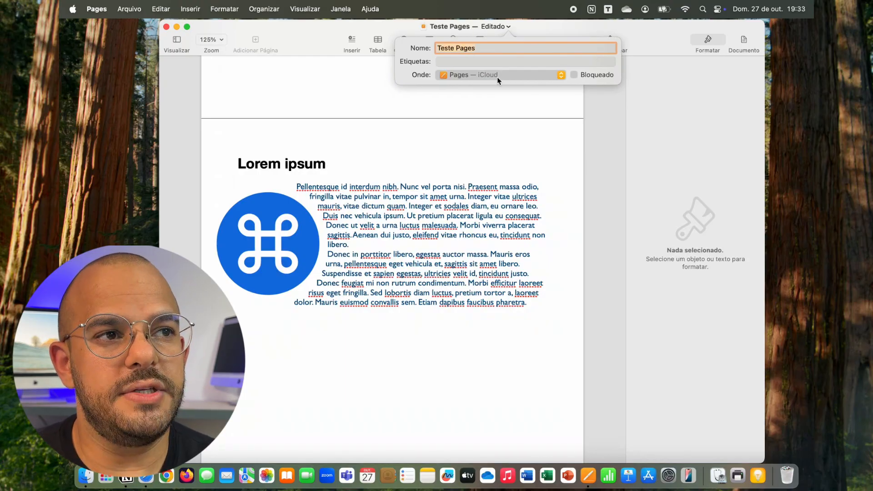
Step: Move the document from the Pages folder to iCloud Drive
{"action": "left_click", "coordinate": [498, 75]}
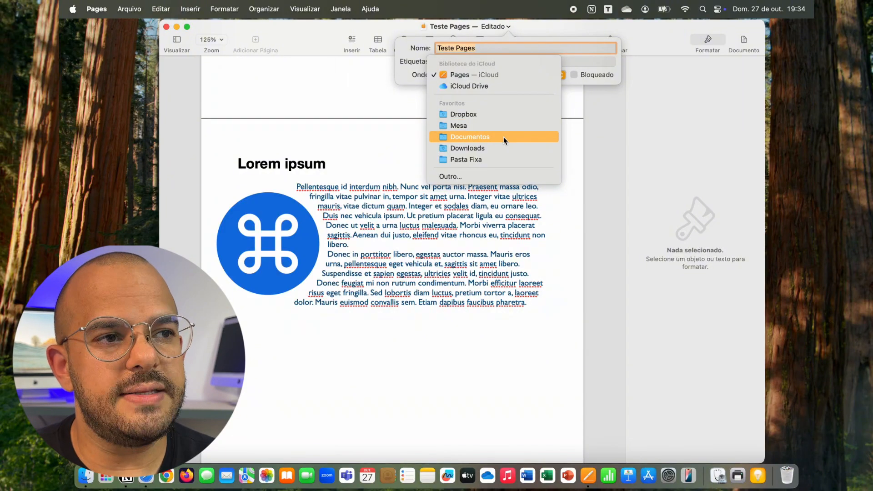
{"action": "left_click", "coordinate": [507, 178]}
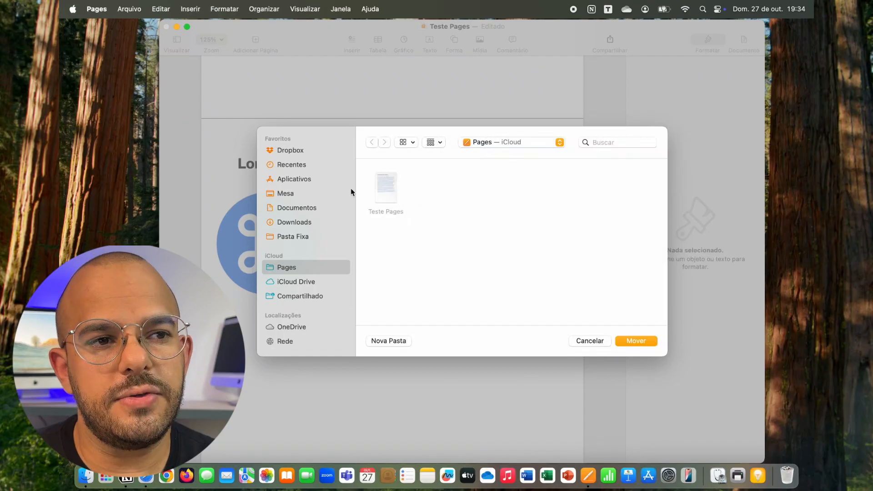
{"action": "left_click", "coordinate": [292, 283]}
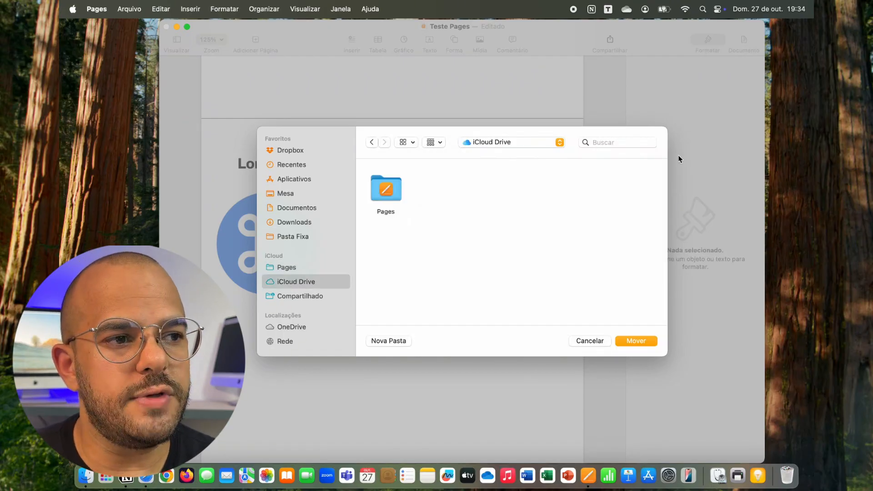
{"action": "left_click", "coordinate": [636, 341]}
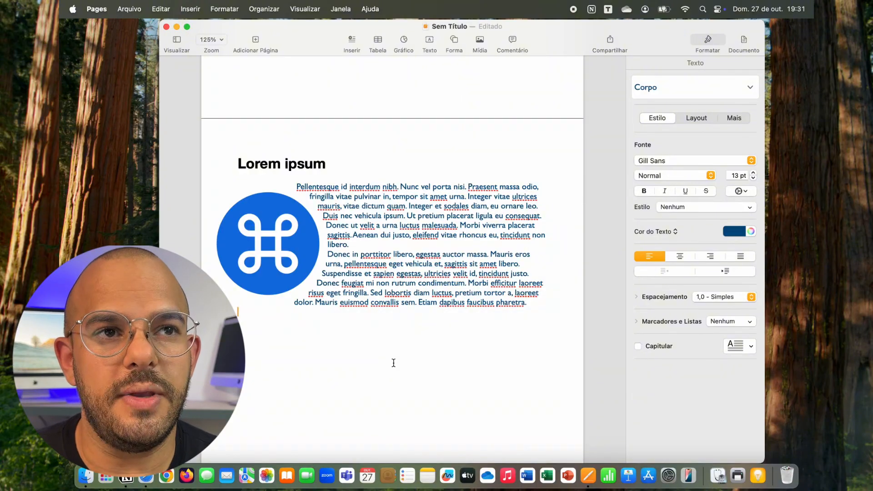
Step: Export the document in Word format without a password and send the copy through Mail
{"action": "left_click", "coordinate": [131, 9]}
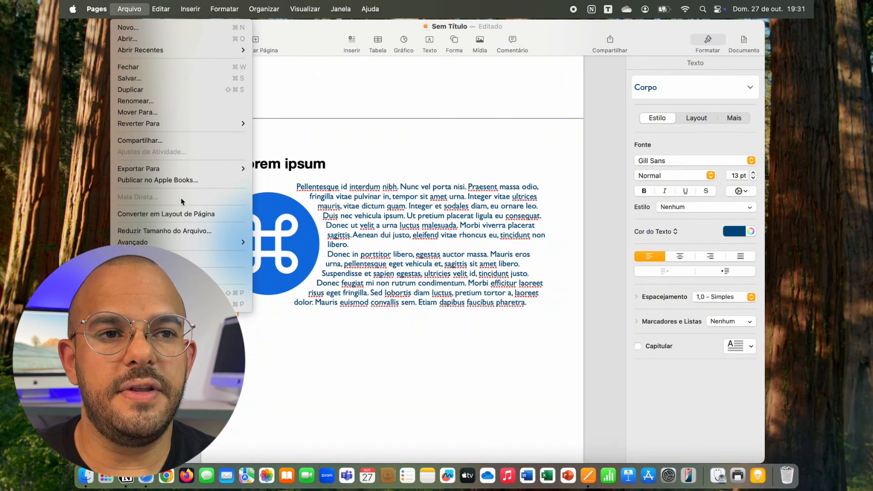
{"action": "mouse_move", "coordinate": [209, 168]}
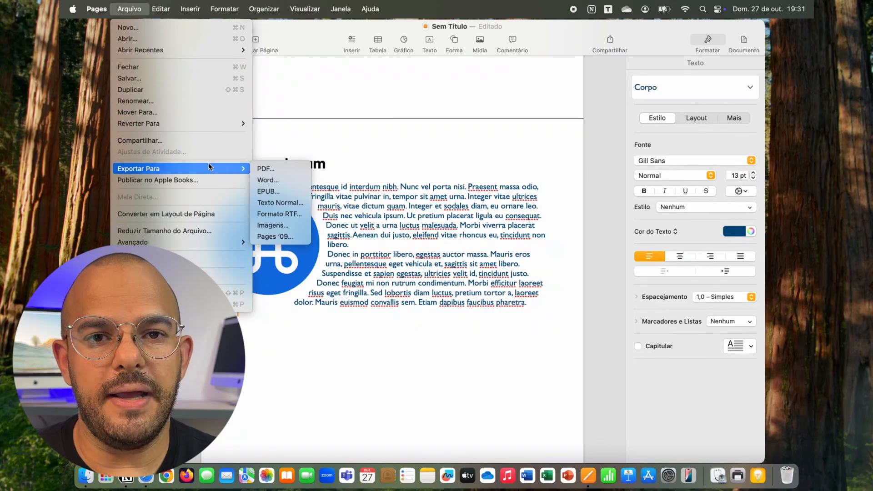
{"action": "left_click", "coordinate": [293, 181]}
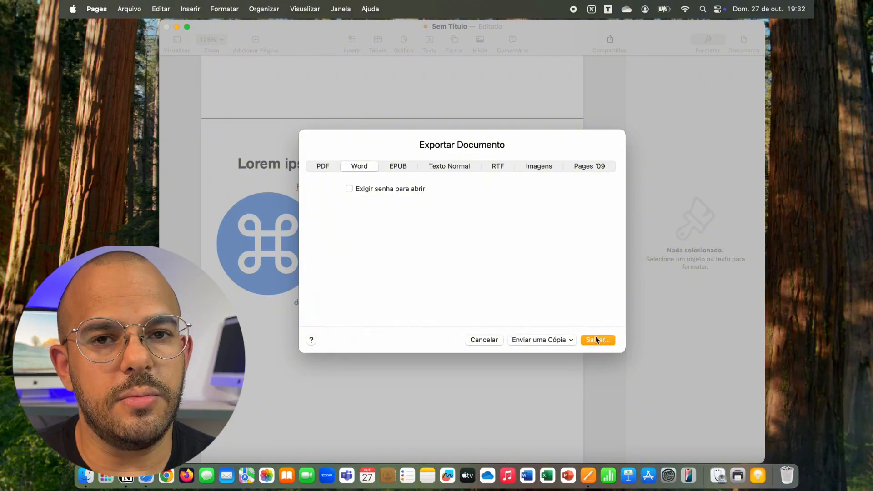
{"action": "left_click", "coordinate": [554, 340]}
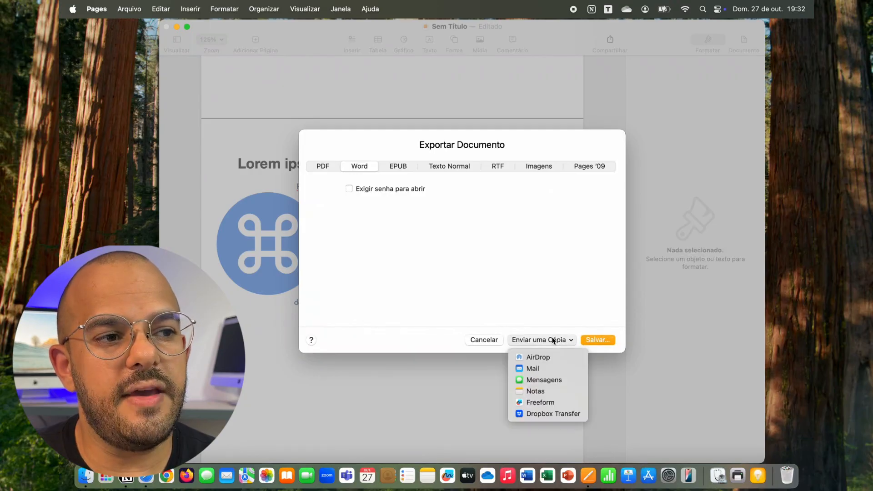
{"action": "left_click", "coordinate": [545, 369]}
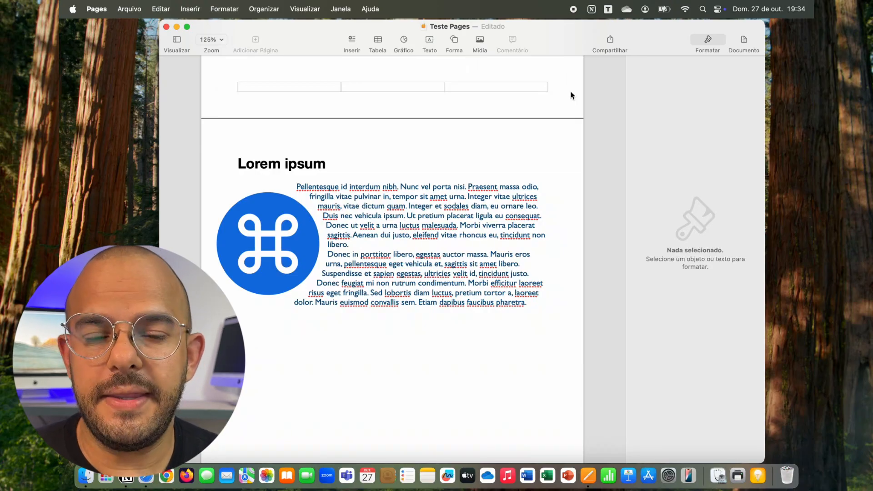
Step: Open the document's sharing options and examine the Colaborar and Enviar Cópia choices
{"action": "left_click", "coordinate": [610, 41]}
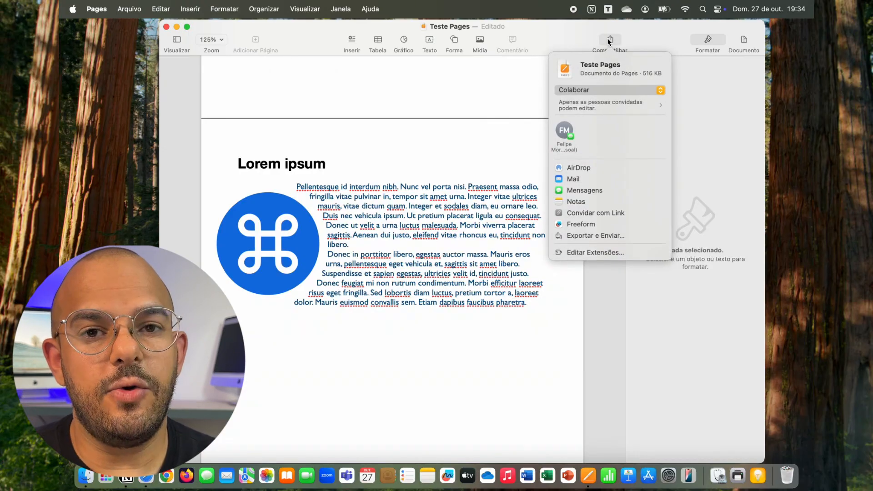
{"action": "left_click", "coordinate": [581, 90]}
{"action": "left_click", "coordinate": [609, 93]}
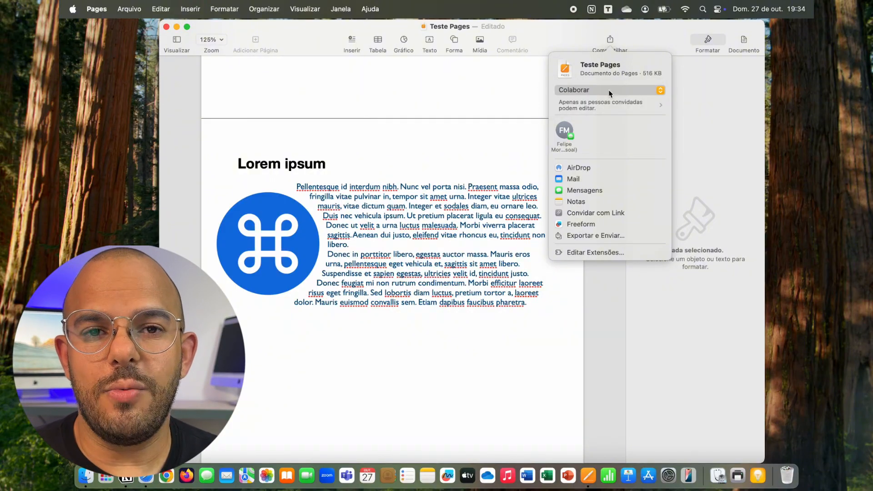
{"action": "left_click", "coordinate": [610, 91]}
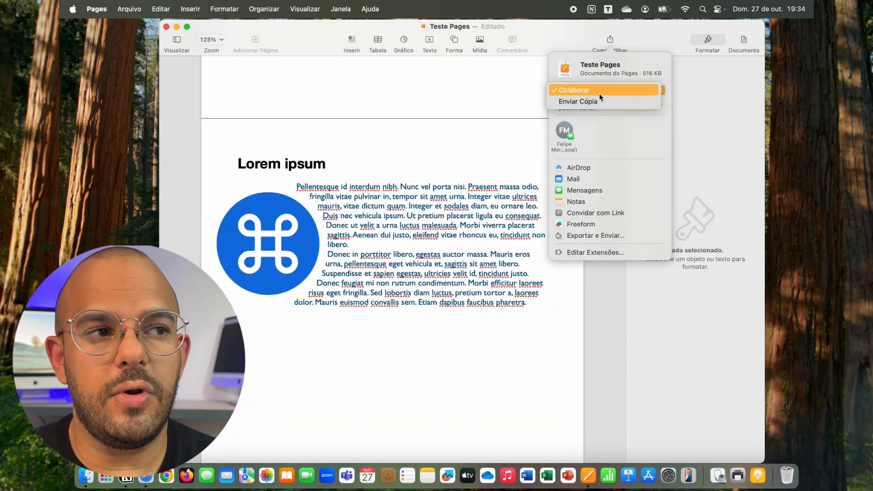
{"action": "left_click", "coordinate": [600, 96]}
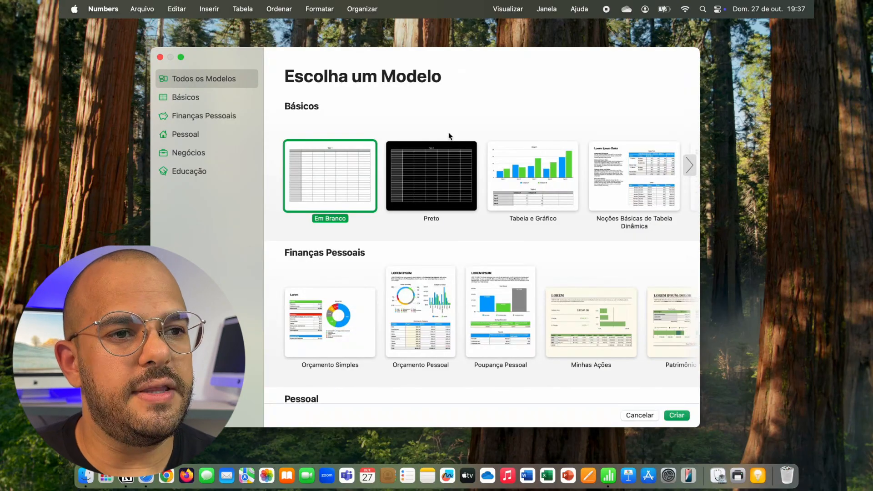
Step: Browse the spreadsheet templates from Básicos to Educação, including the further Básicos and Finanças Pessoais models
{"action": "scroll", "coordinate": [441, 294], "scroll_direction": "down", "scroll_amount": 10}
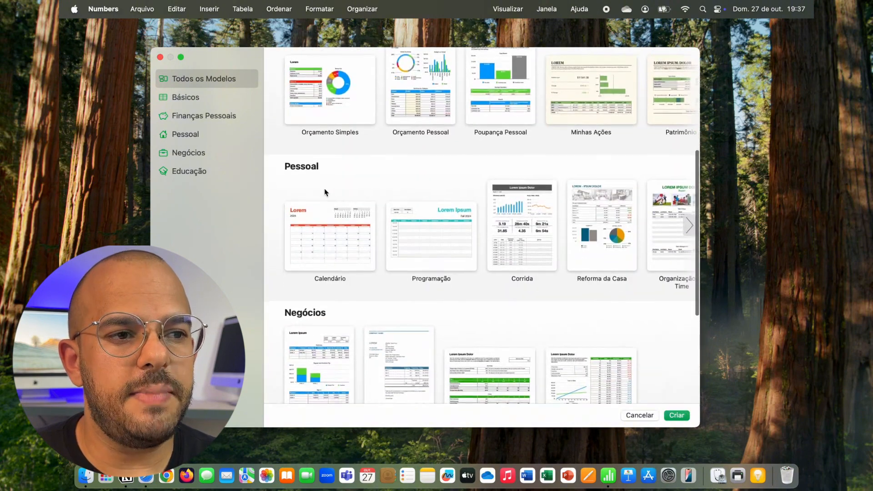
{"action": "scroll", "coordinate": [408, 259], "scroll_direction": "down", "scroll_amount": 8}
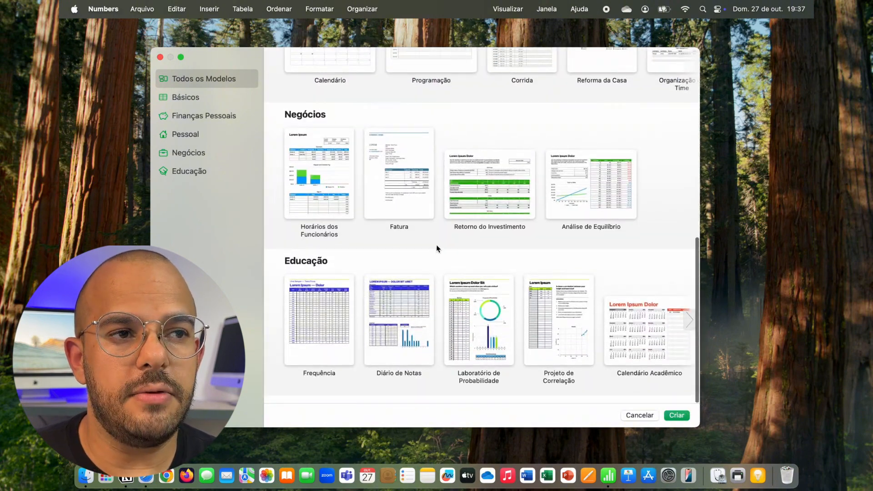
{"action": "scroll", "coordinate": [432, 242], "scroll_direction": "up", "scroll_amount": 15}
{"action": "scroll", "coordinate": [497, 186], "scroll_direction": "right", "scroll_amount": 5}
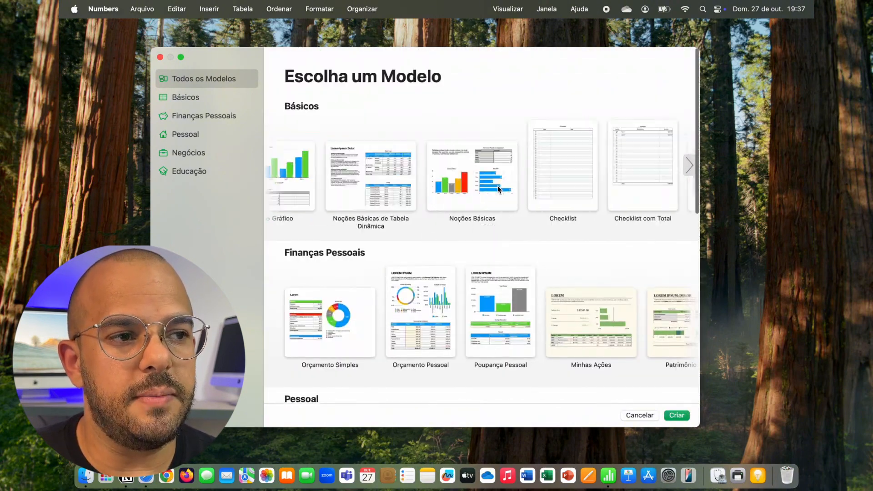
{"action": "scroll", "coordinate": [498, 186], "scroll_direction": "right", "scroll_amount": 3}
{"action": "scroll", "coordinate": [484, 309], "scroll_direction": "right", "scroll_amount": 10}
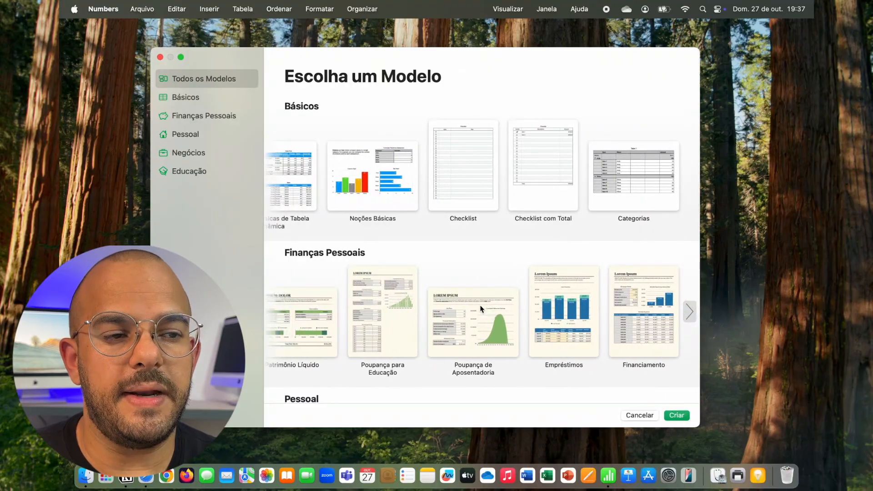
{"action": "scroll", "coordinate": [481, 309], "scroll_direction": "down", "scroll_amount": 4}
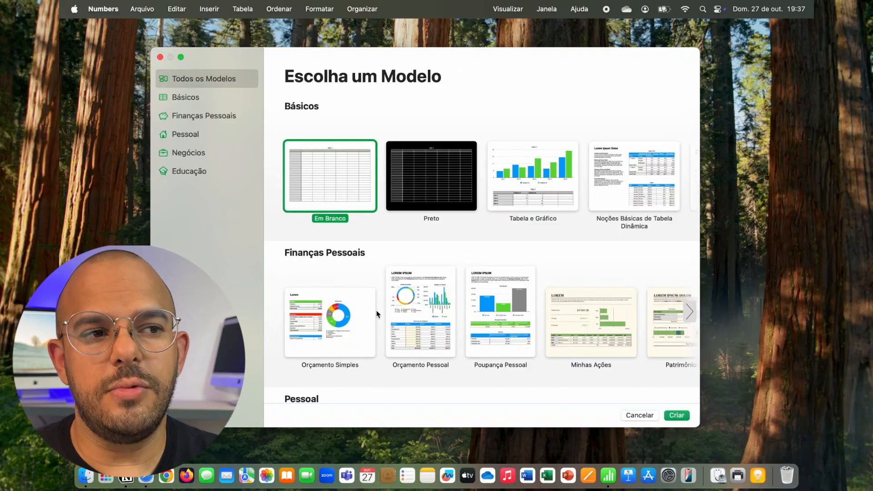
Step: Create a spreadsheet from the Orçamento Simples template
{"action": "left_click", "coordinate": [324, 315]}
{"action": "left_click", "coordinate": [681, 419]}
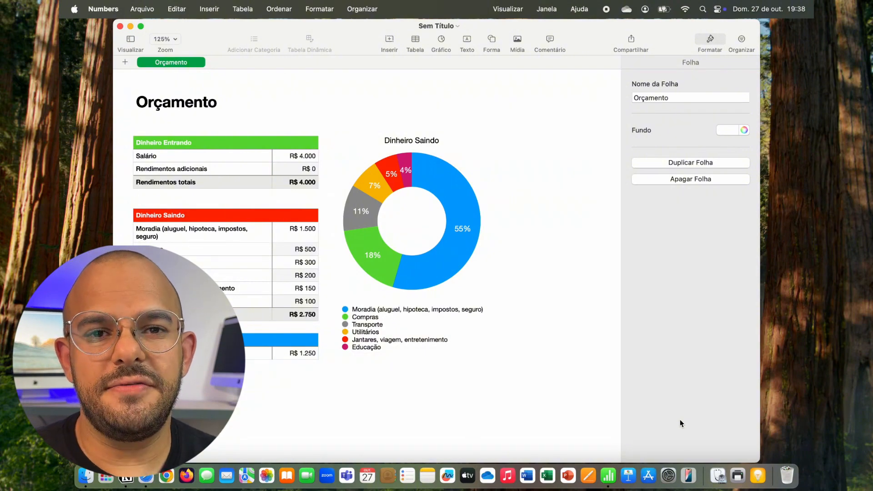
Step: Create another spreadsheet from the Em Branco template and close it to return to the budget
{"action": "left_click", "coordinate": [142, 9]}
{"action": "left_click", "coordinate": [155, 27]}
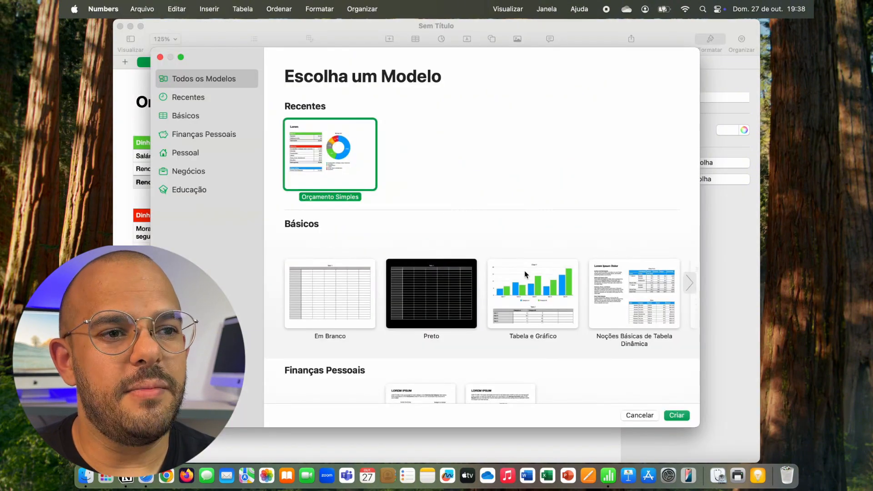
{"action": "double_click", "coordinate": [327, 288]}
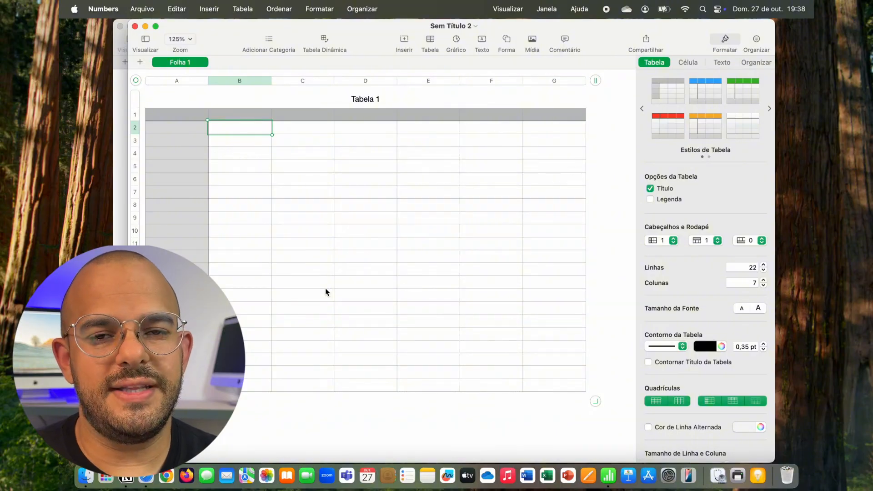
{"action": "left_click", "coordinate": [135, 26]}
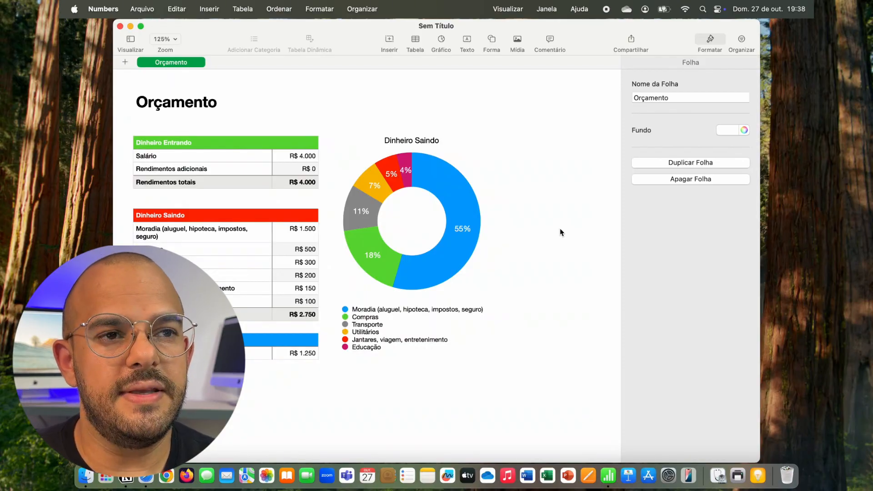
Step: Examine the SOMA formula in the Rendimentos totais cell and the expense data behind the chart's Moradia segment
{"action": "left_click", "coordinate": [276, 187]}
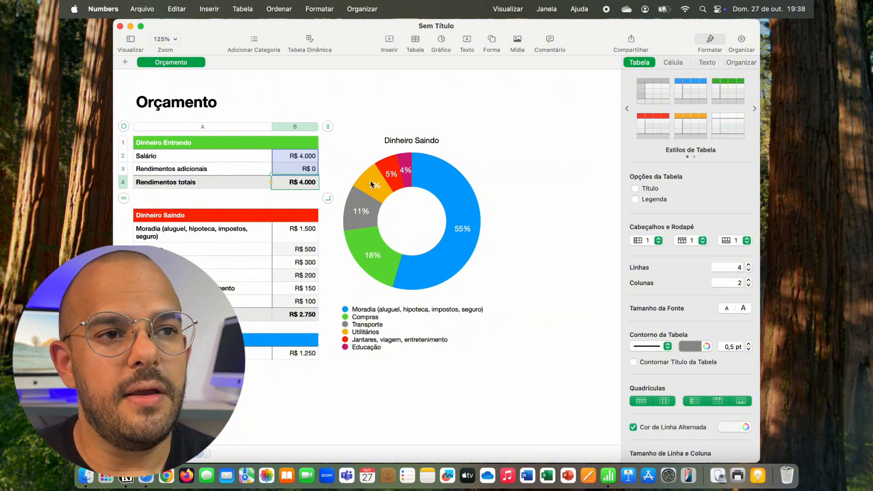
{"action": "double_click", "coordinate": [296, 184]}
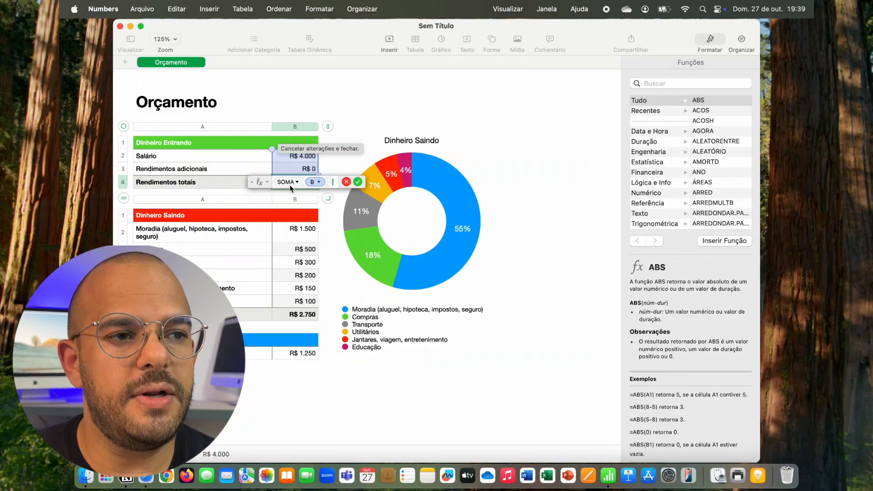
{"action": "left_click", "coordinate": [358, 182]}
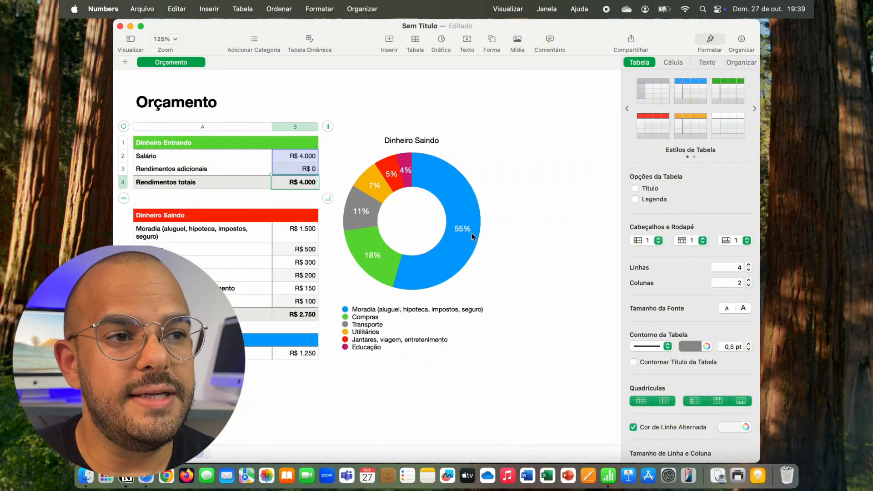
{"action": "left_click", "coordinate": [459, 208]}
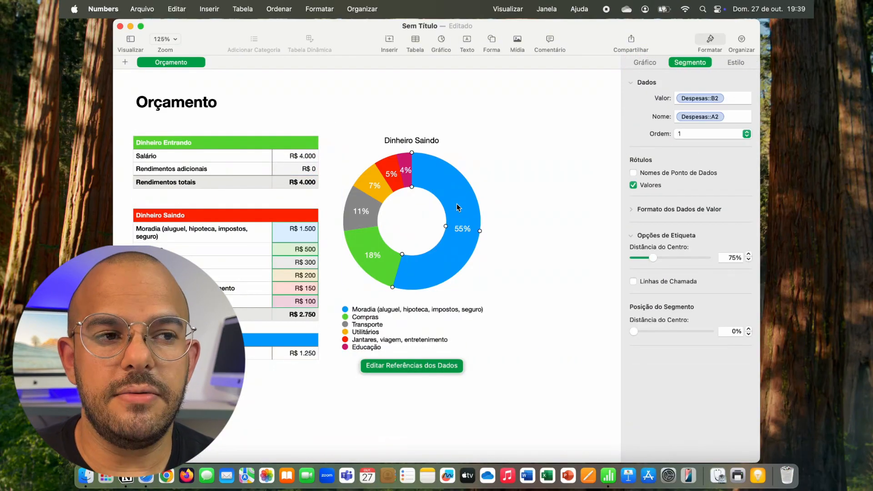
{"action": "left_click", "coordinate": [291, 254]}
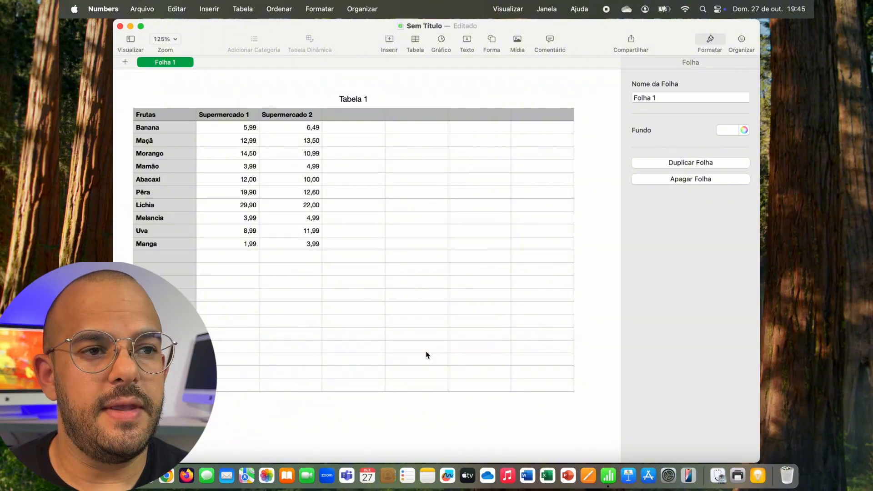
Step: Remove the empty columns D to G from the fruit price table
{"action": "left_click", "coordinate": [458, 293]}
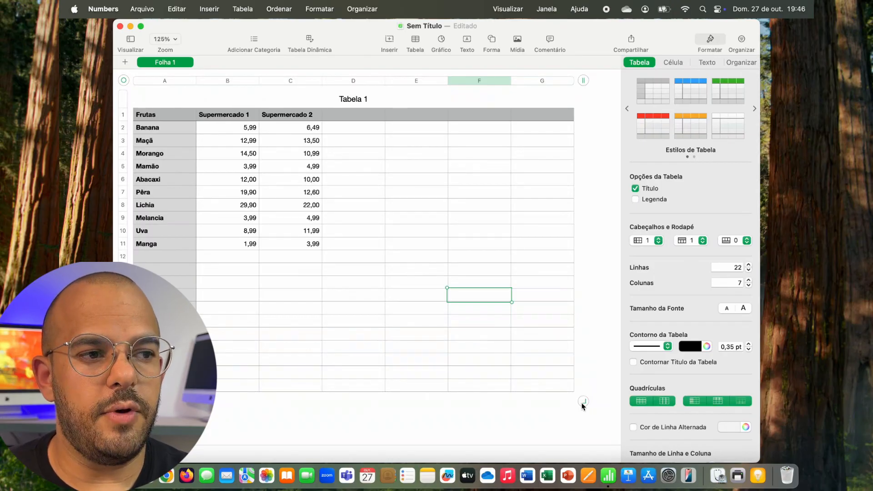
{"action": "mouse_move", "coordinate": [585, 405]}
{"action": "left_mouse_down"}
{"action": "mouse_move", "coordinate": [523, 387]}
{"action": "mouse_move", "coordinate": [581, 404]}
{"action": "mouse_move", "coordinate": [419, 402]}
{"action": "mouse_move", "coordinate": [578, 415]}
{"action": "left_mouse_up"}
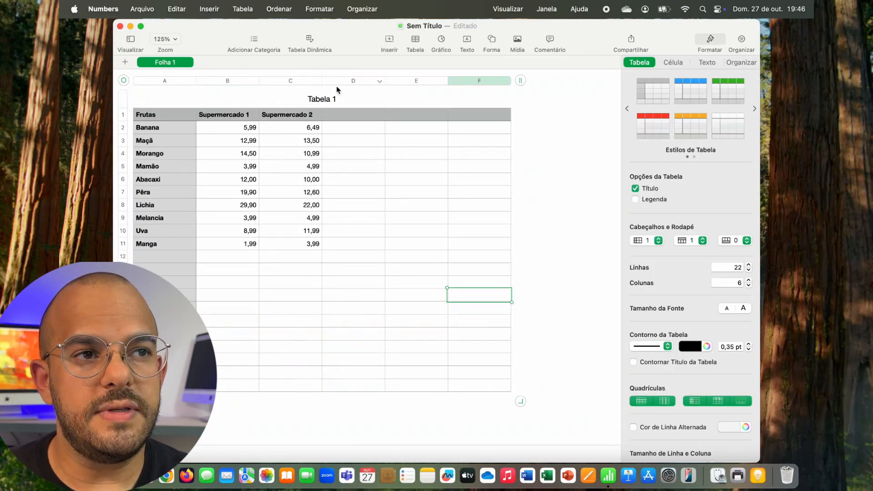
{"action": "left_click_drag", "start_coordinate": [342, 84], "coordinate": [468, 84]}
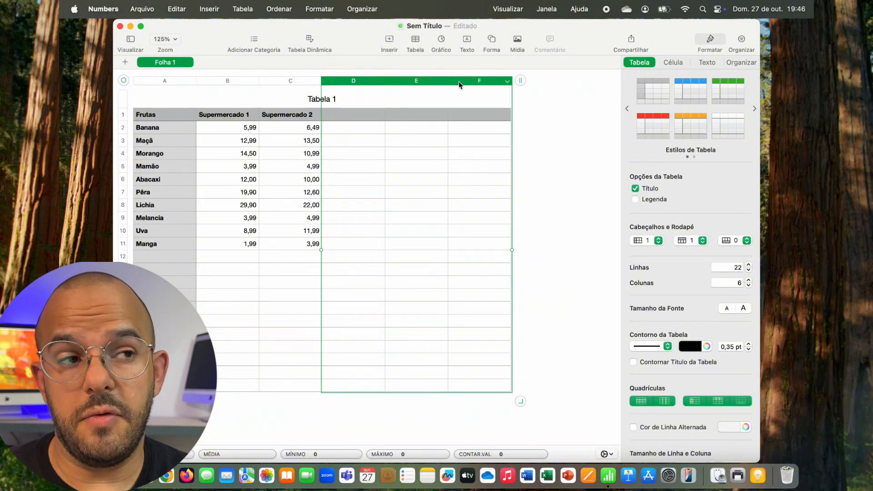
{"action": "right_click", "coordinate": [407, 83]}
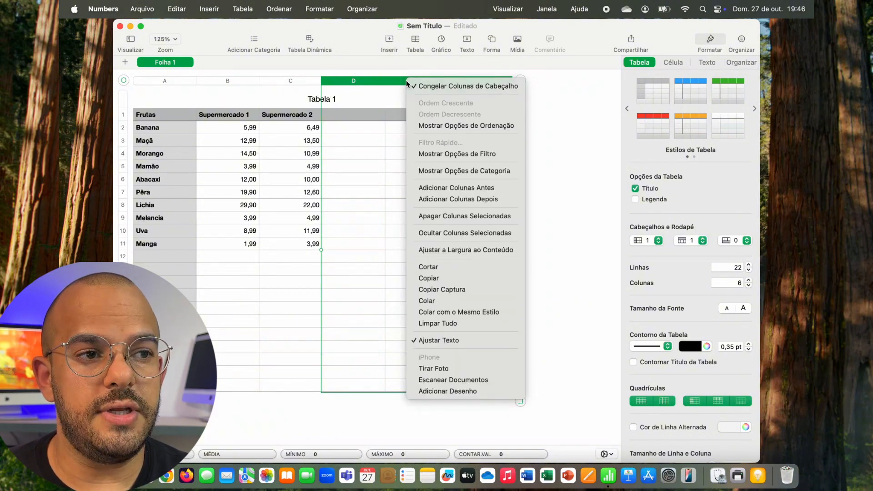
{"action": "left_click", "coordinate": [465, 217]}
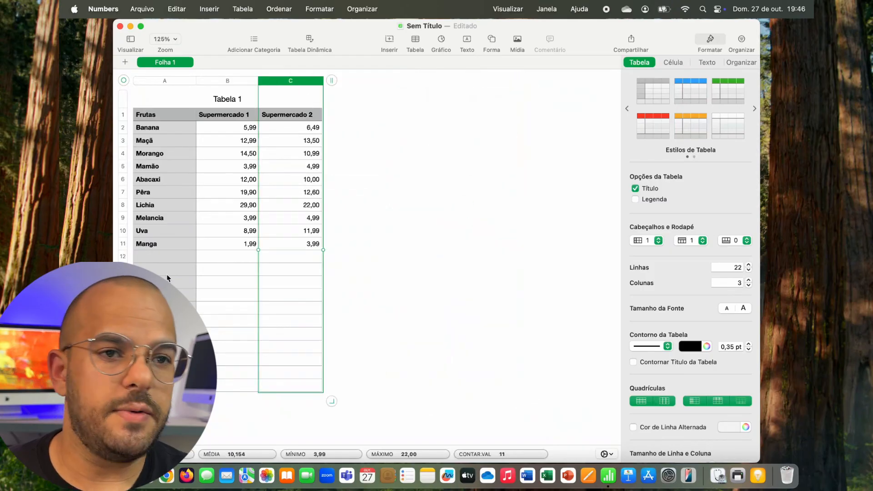
Step: Delete the empty rows 13 to 22 below the fruit prices
{"action": "left_click_drag", "start_coordinate": [123, 263], "coordinate": [122, 386]}
{"action": "right_click", "coordinate": [122, 386]}
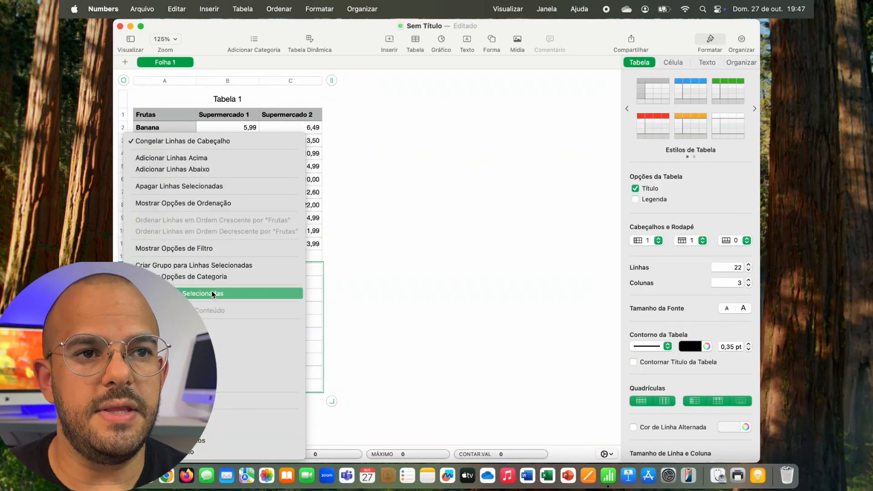
{"action": "left_click", "coordinate": [214, 188]}
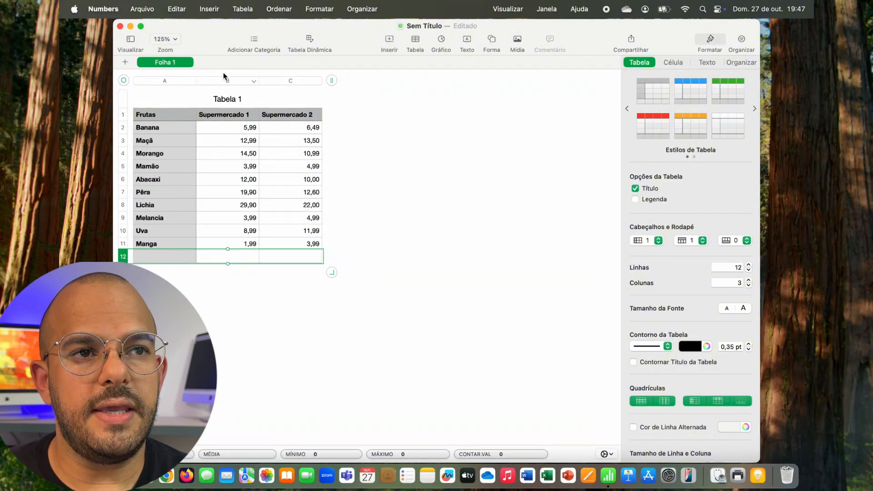
Step: Change the table title to "Frutas e Supermercados"
{"action": "left_click", "coordinate": [220, 101]}
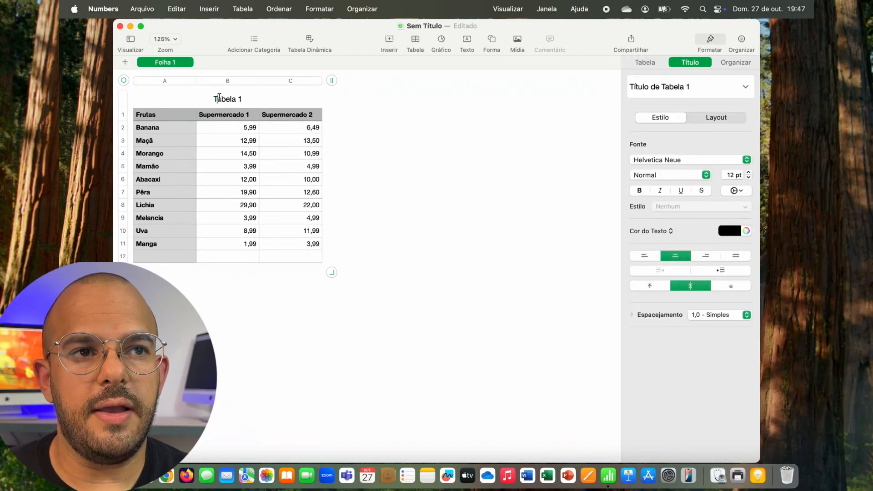
{"action": "left_click_drag", "start_coordinate": [244, 99], "coordinate": [187, 100]}
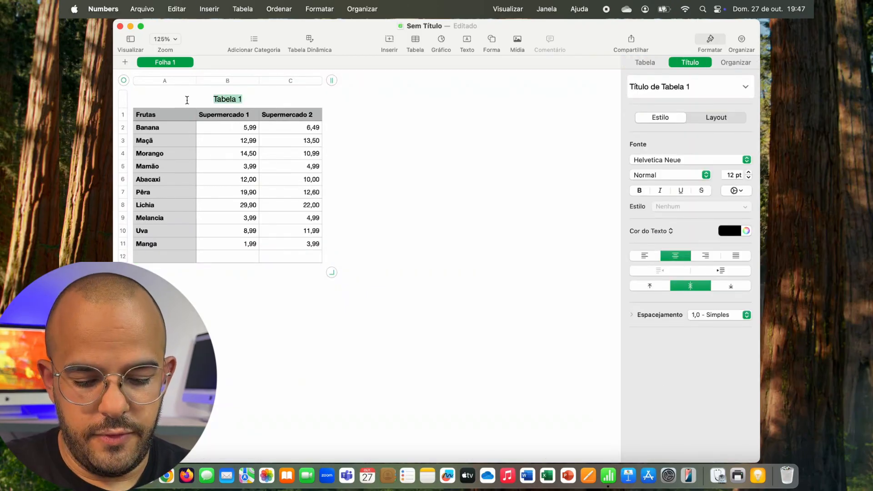
{"action": "type", "text": "Frutas e S"}
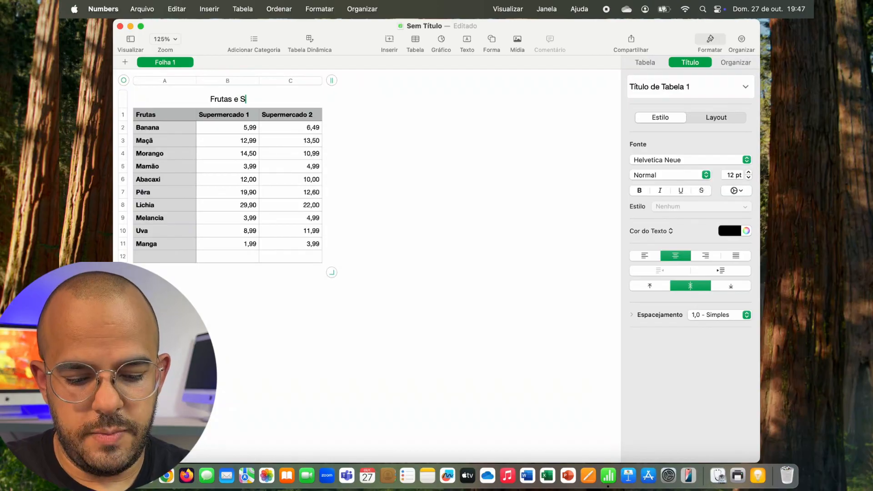
{"action": "type", "text": "uoer"}
{"action": "key", "text": "BackSpace"}
{"action": "key", "text": "BackSpace"}
{"action": "key", "text": "BackSpace"}
{"action": "type", "text": "pe"}
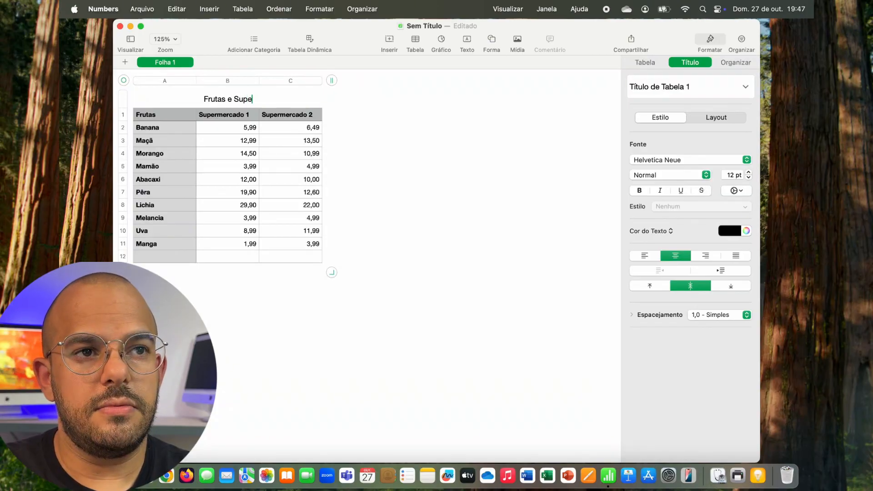
{"action": "type", "text": "rmercados"}
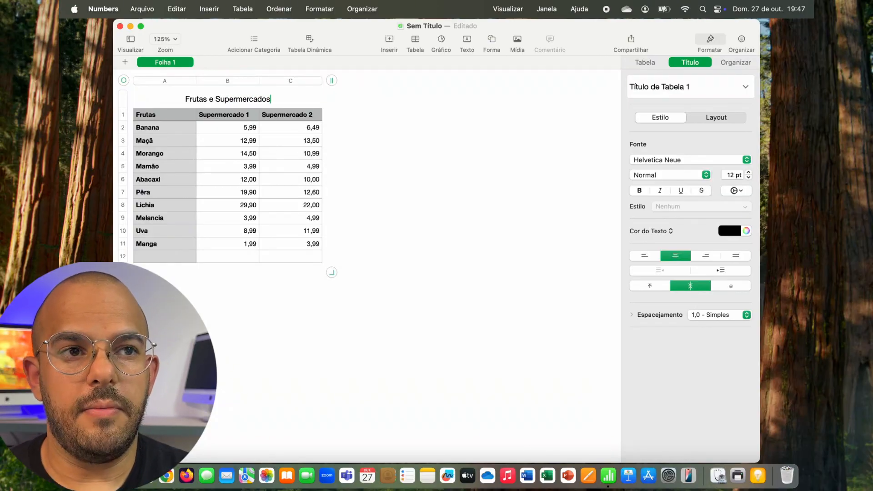
{"action": "left_click", "coordinate": [381, 283]}
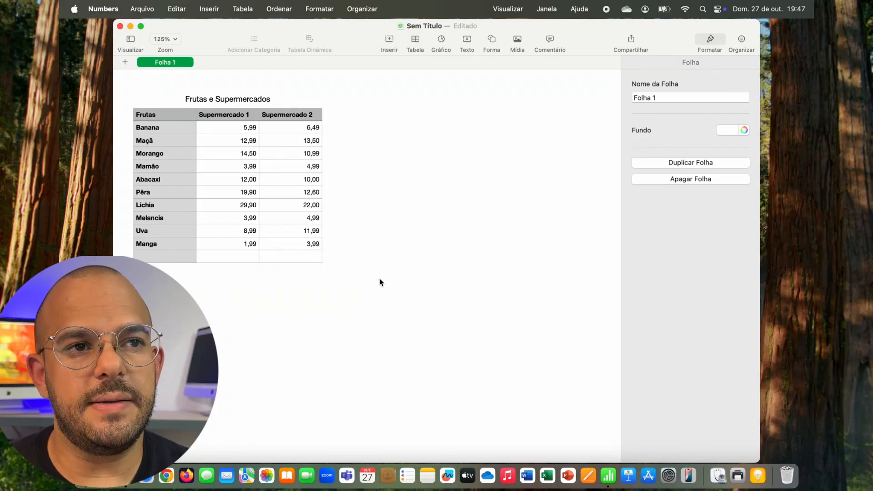
Step: Format the cells of the Supermercado 1 and Supermercado 2 columns below the header as Moeda
{"action": "left_click", "coordinate": [210, 130]}
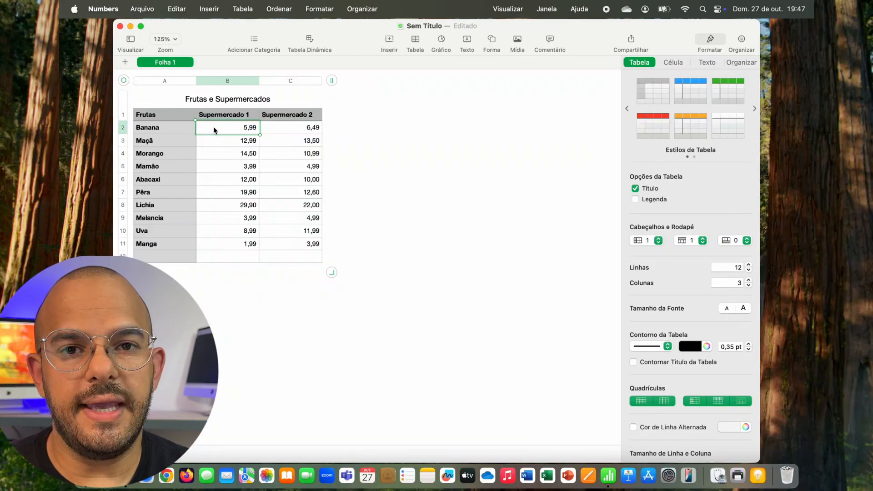
{"action": "left_click_drag", "start_coordinate": [218, 131], "coordinate": [287, 254]}
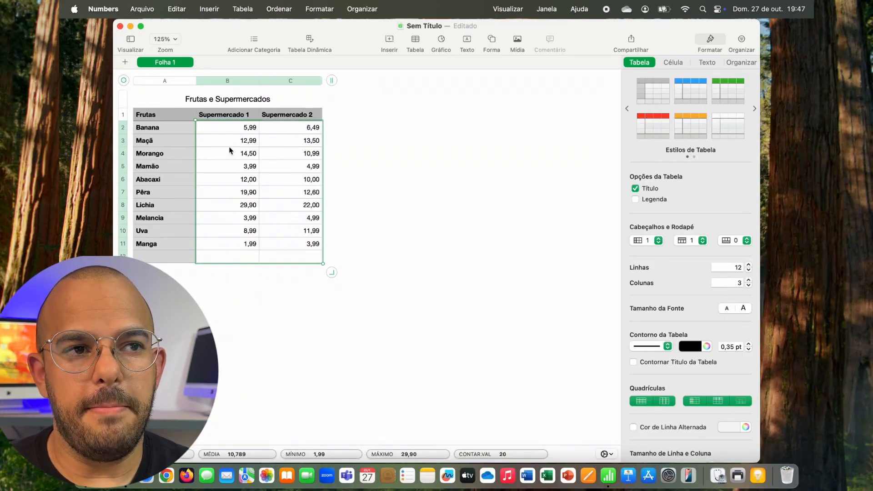
{"action": "left_click", "coordinate": [452, 184]}
{"action": "left_click_drag", "start_coordinate": [214, 124], "coordinate": [282, 257]}
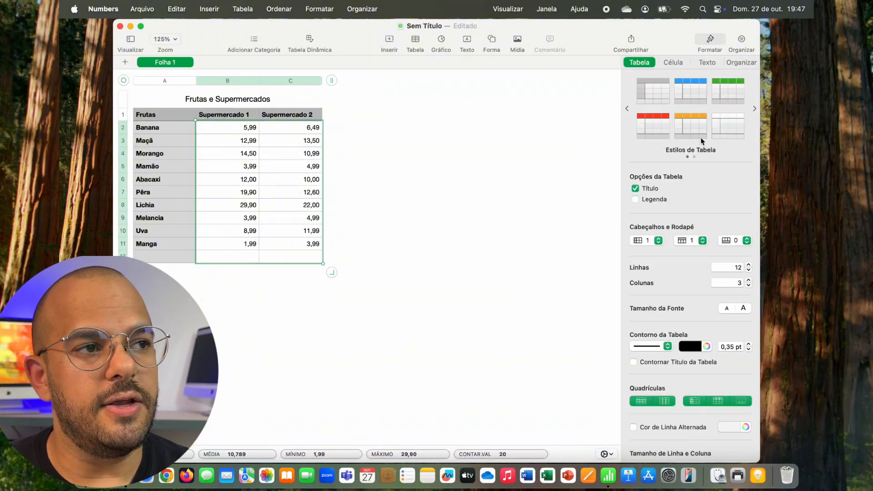
{"action": "left_click", "coordinate": [683, 63]}
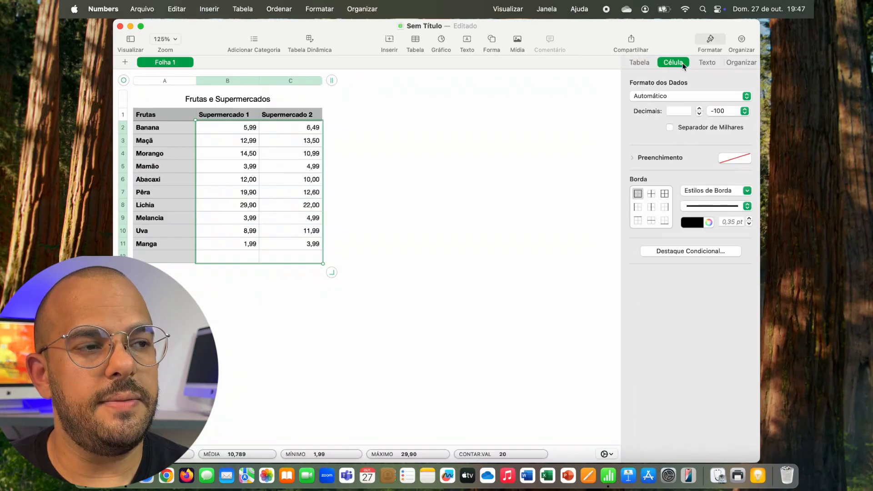
{"action": "left_click", "coordinate": [656, 96]}
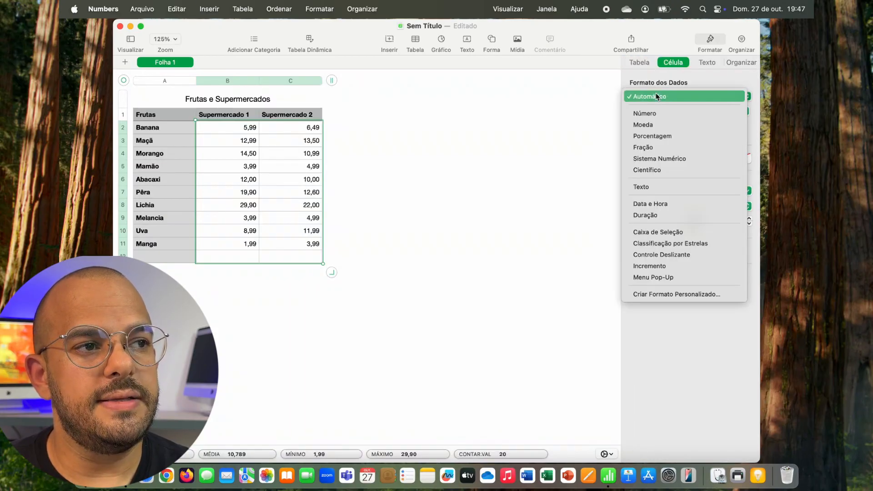
{"action": "left_click", "coordinate": [659, 126]}
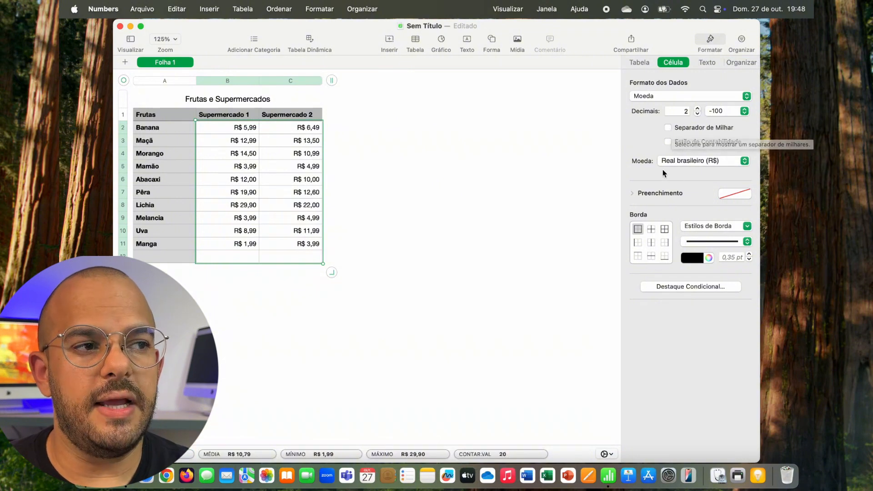
{"action": "left_click", "coordinate": [436, 201]}
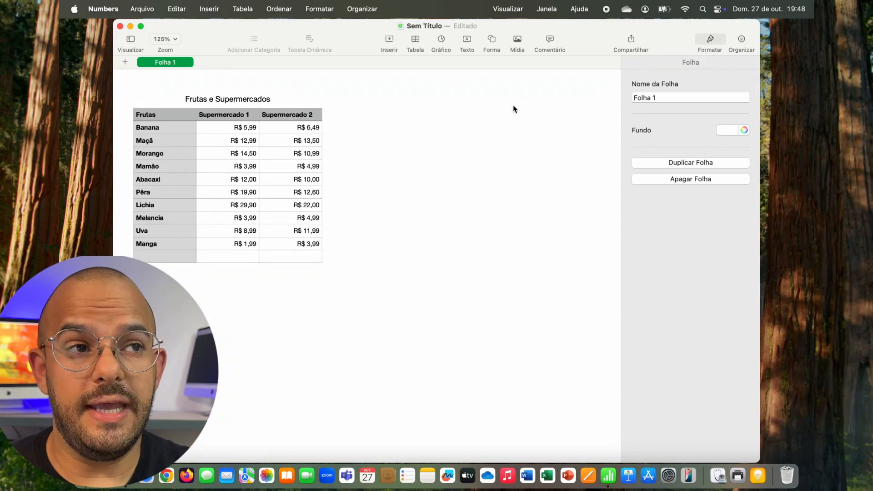
Step: Insert a 2D column chart on the sheet, after looking over the 3D and interactive chart types
{"action": "left_click", "coordinate": [441, 41]}
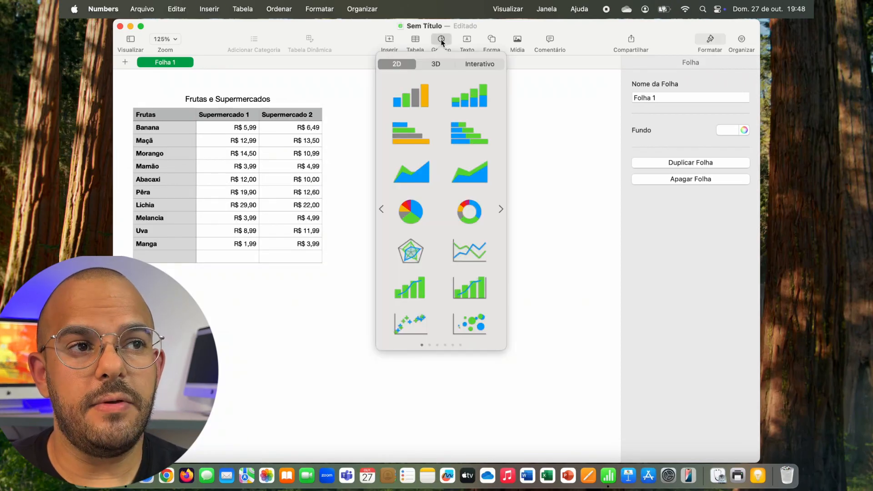
{"action": "left_click", "coordinate": [436, 64]}
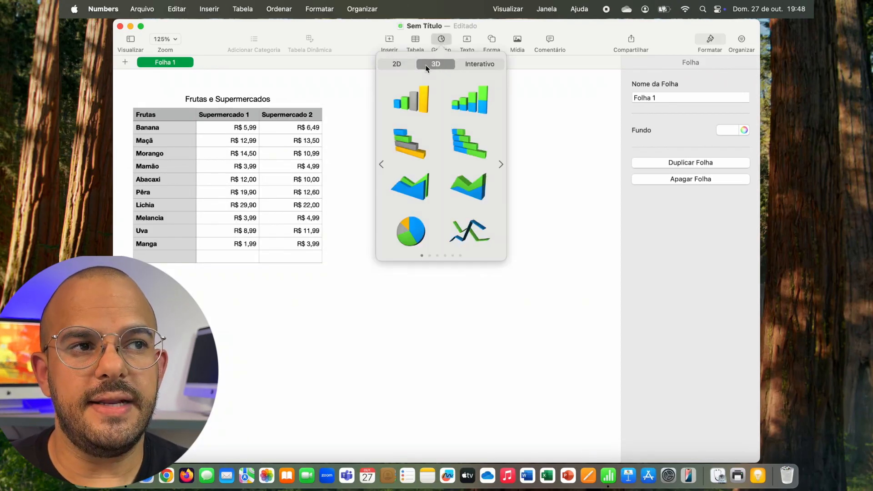
{"action": "left_click", "coordinate": [478, 65]}
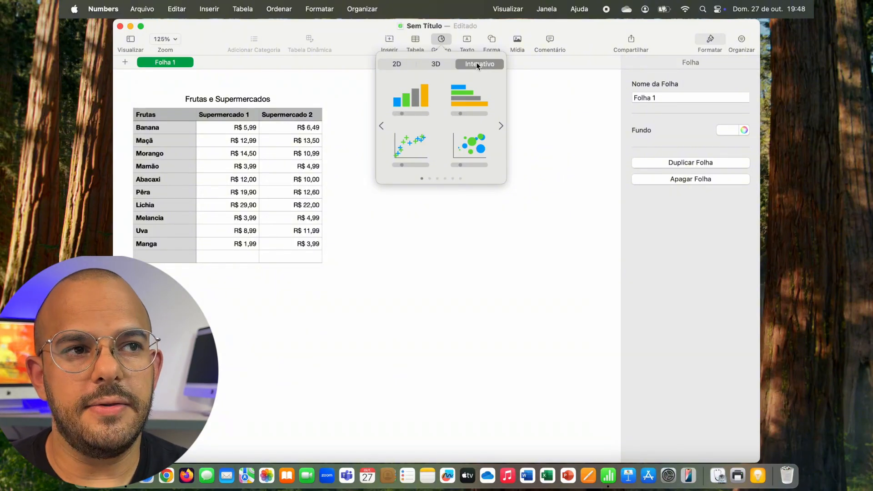
{"action": "left_click", "coordinate": [397, 64]}
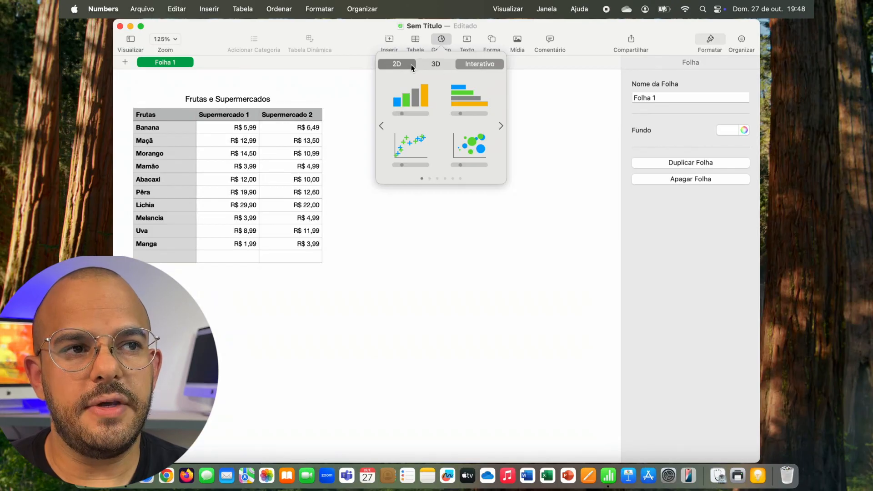
{"action": "left_click", "coordinate": [413, 97]}
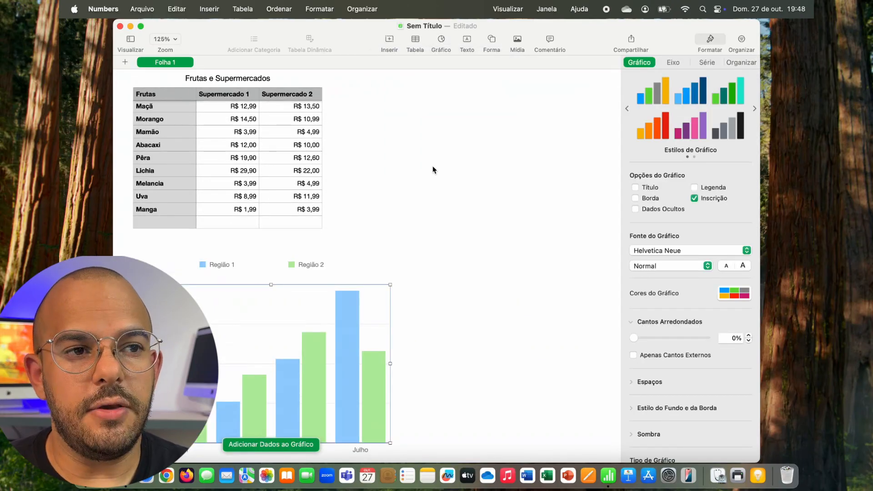
Step: Add the Supermercado 1 and Supermercado 2 columns of the fruit table as the chart's data
{"action": "scroll", "coordinate": [433, 170], "scroll_direction": "down", "scroll_amount": 3}
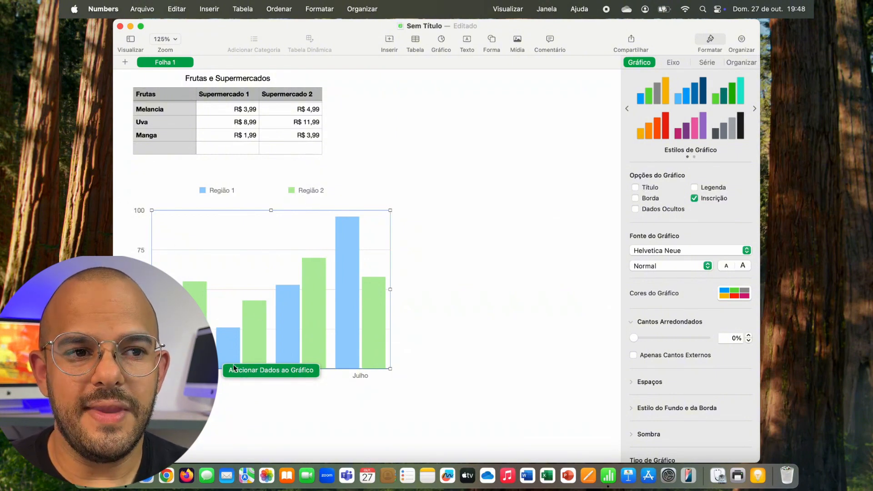
{"action": "left_click", "coordinate": [269, 370]}
{"action": "scroll", "coordinate": [261, 336], "scroll_direction": "up", "scroll_amount": 5}
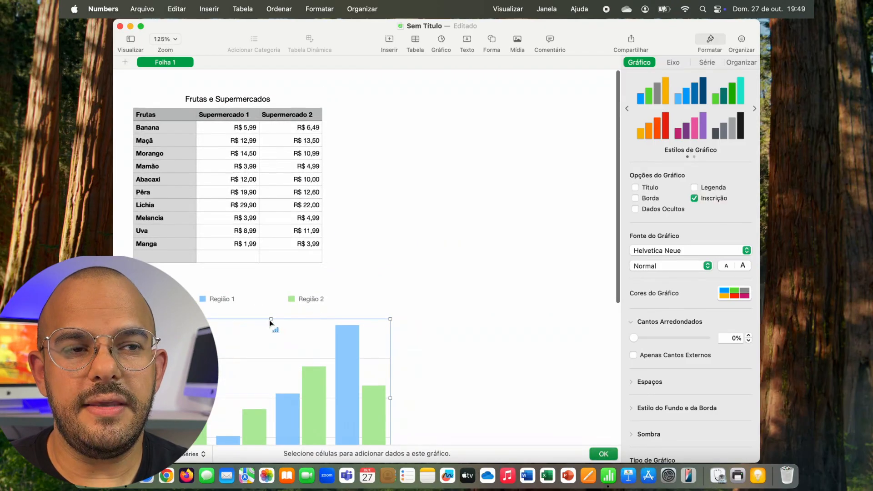
{"action": "left_click", "coordinate": [229, 117]}
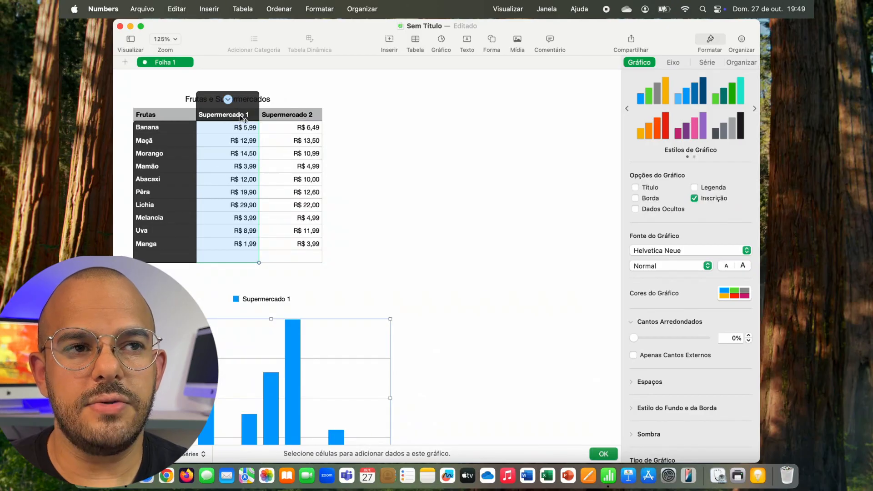
{"action": "left_click", "coordinate": [292, 113]}
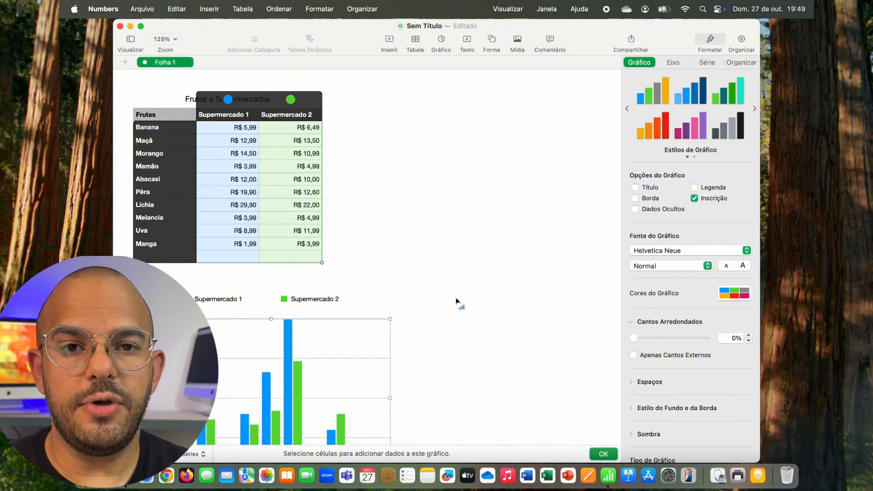
{"action": "left_click", "coordinate": [600, 454]}
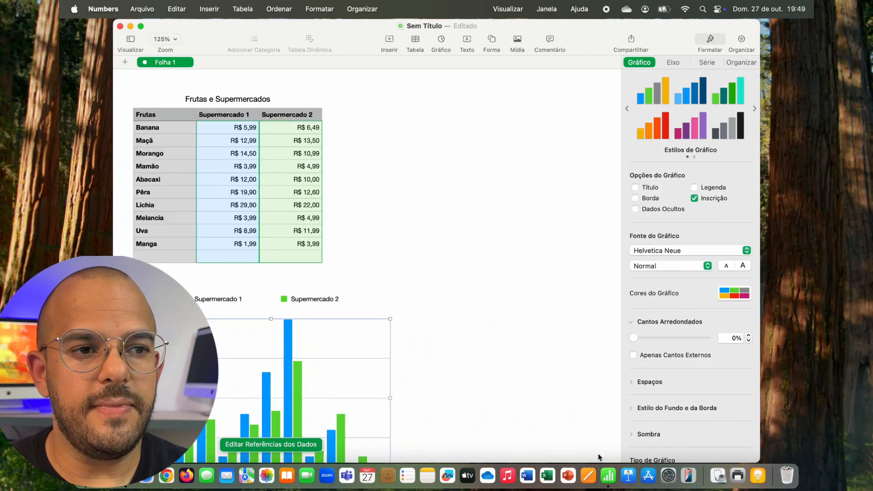
Step: Move the column chart up beside the fruit price table, level with its rows, and deselect it
{"action": "scroll", "coordinate": [429, 230], "scroll_direction": "down", "scroll_amount": 5}
{"action": "left_click", "coordinate": [427, 300]}
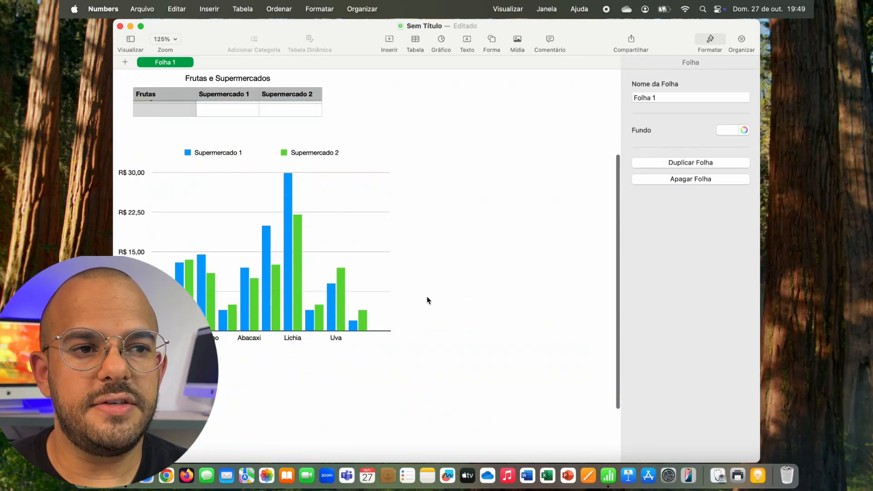
{"action": "scroll", "coordinate": [254, 213], "scroll_direction": "up", "scroll_amount": 3}
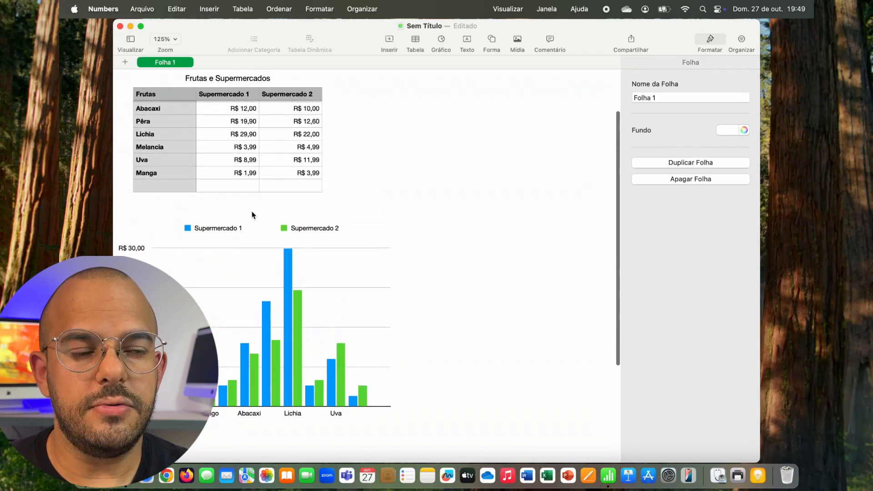
{"action": "left_click_drag", "start_coordinate": [247, 288], "coordinate": [460, 135]}
{"action": "scroll", "coordinate": [408, 287], "scroll_direction": "up", "scroll_amount": 3}
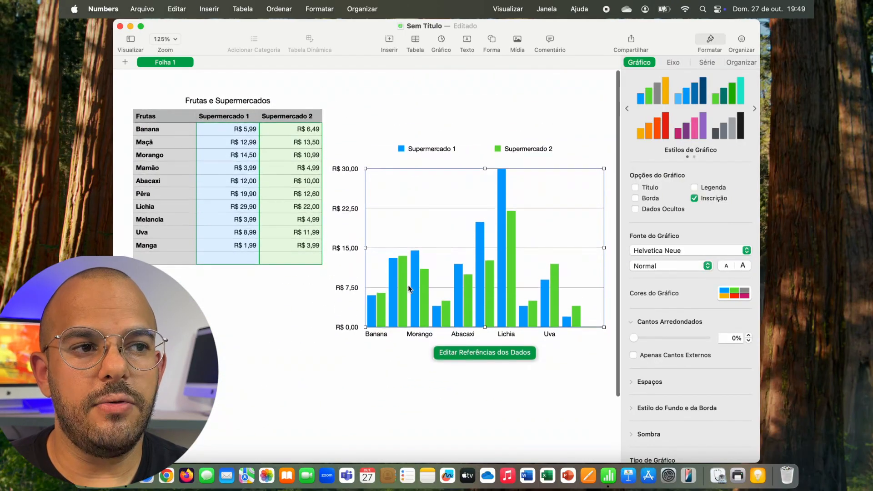
{"action": "left_click_drag", "start_coordinate": [488, 233], "coordinate": [486, 182]}
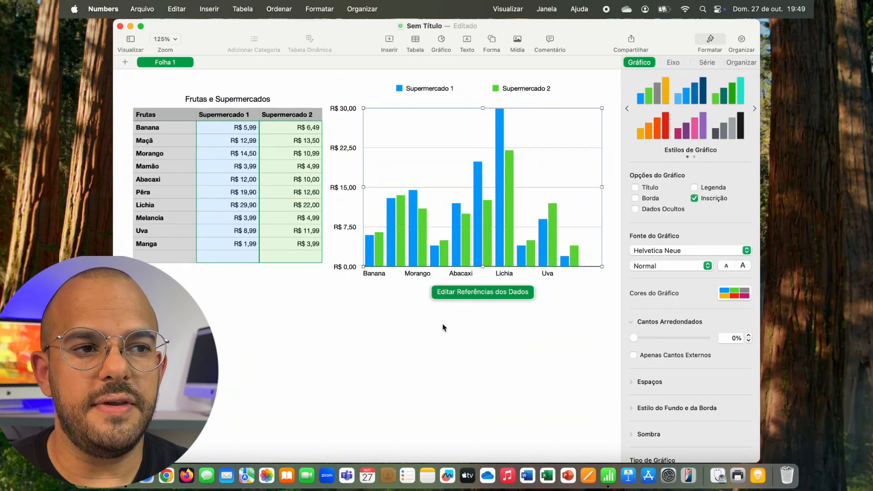
{"action": "left_click", "coordinate": [416, 329]}
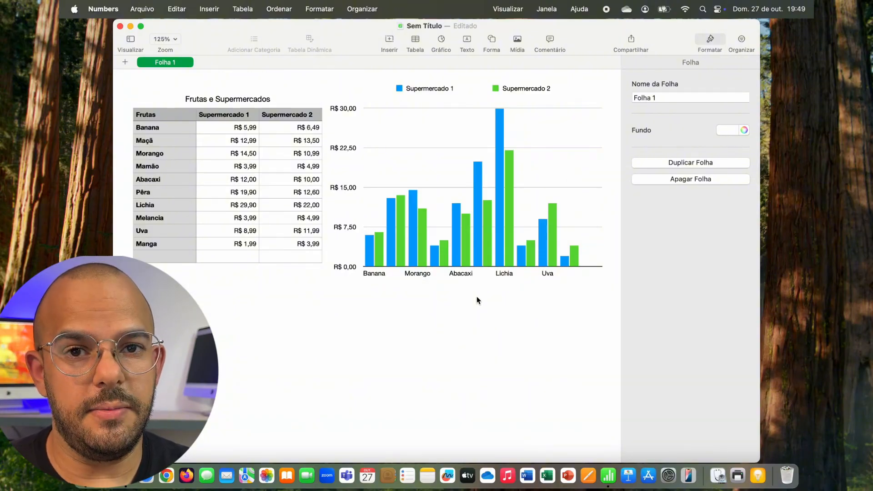
Step: View the Excel export options for the spreadsheet and close them without exporting
{"action": "left_click", "coordinate": [142, 5]}
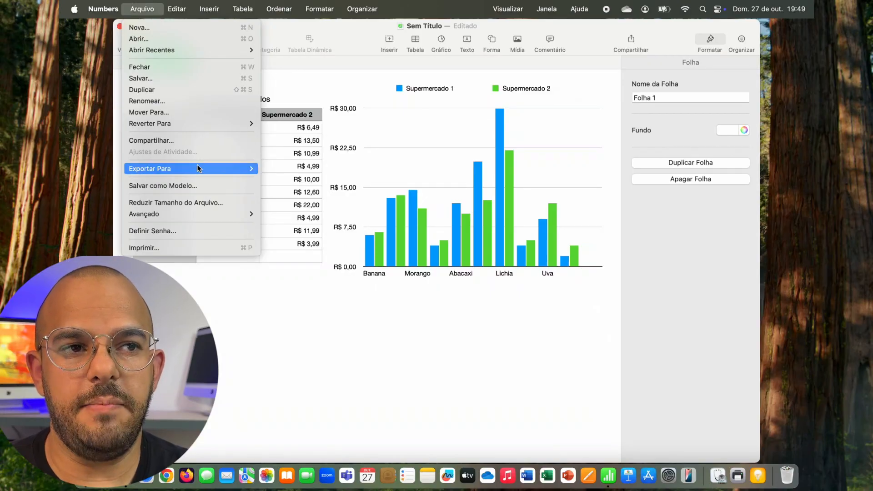
{"action": "mouse_move", "coordinate": [196, 169]}
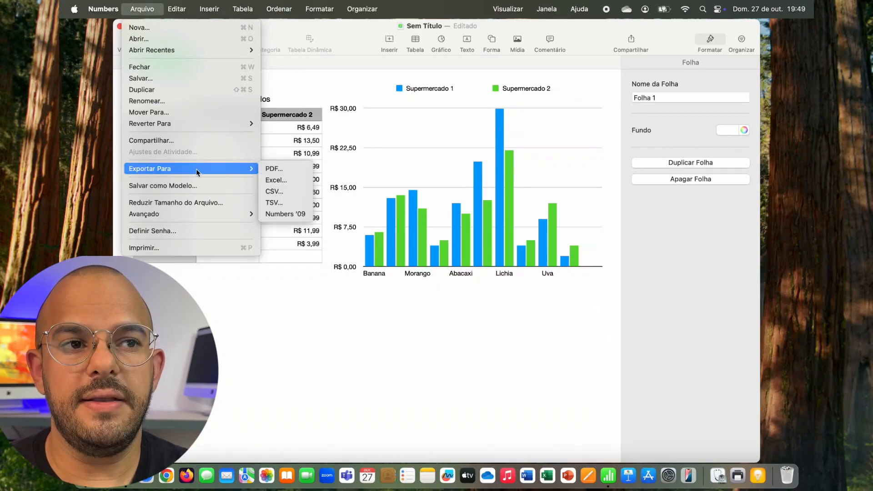
{"action": "left_click", "coordinate": [304, 183]}
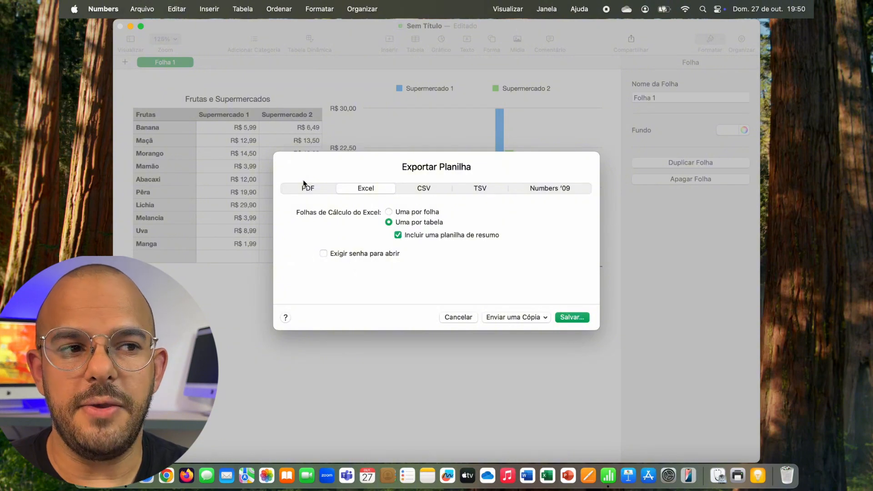
{"action": "left_click", "coordinate": [457, 318]}
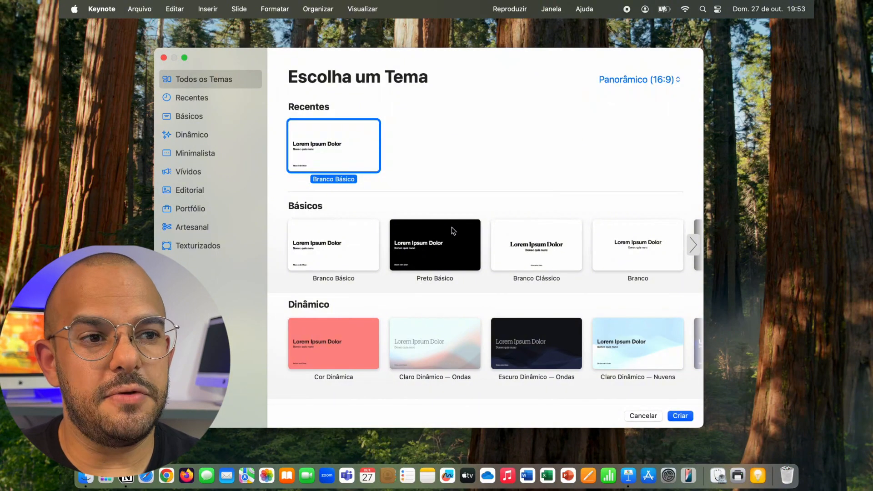
Step: Browse the Keynote themes and create a Panorâmico (16:9) presentation with the Claro Dinâmico — Ondas theme
{"action": "scroll", "coordinate": [453, 231], "scroll_direction": "down", "scroll_amount": 10}
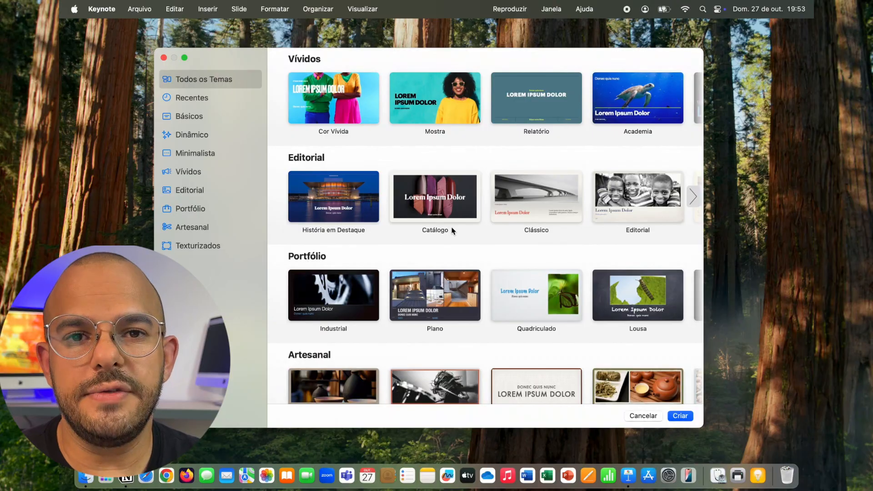
{"action": "scroll", "coordinate": [453, 231], "scroll_direction": "down", "scroll_amount": 4}
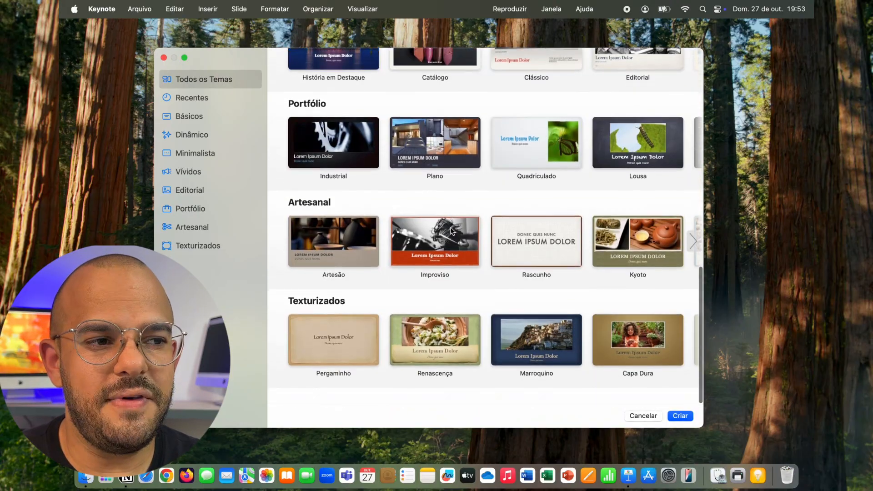
{"action": "scroll", "coordinate": [452, 232], "scroll_direction": "up", "scroll_amount": 10}
{"action": "scroll", "coordinate": [452, 231], "scroll_direction": "up", "scroll_amount": 5}
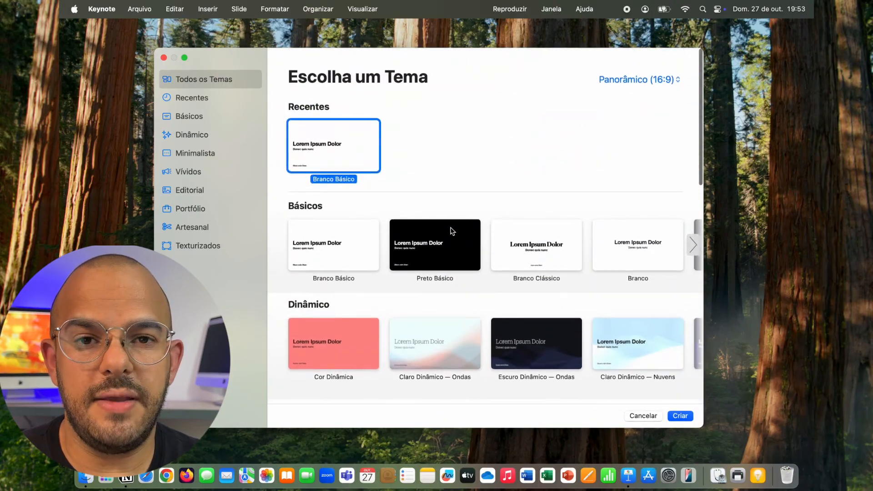
{"action": "scroll", "coordinate": [451, 231], "scroll_direction": "down", "scroll_amount": 3}
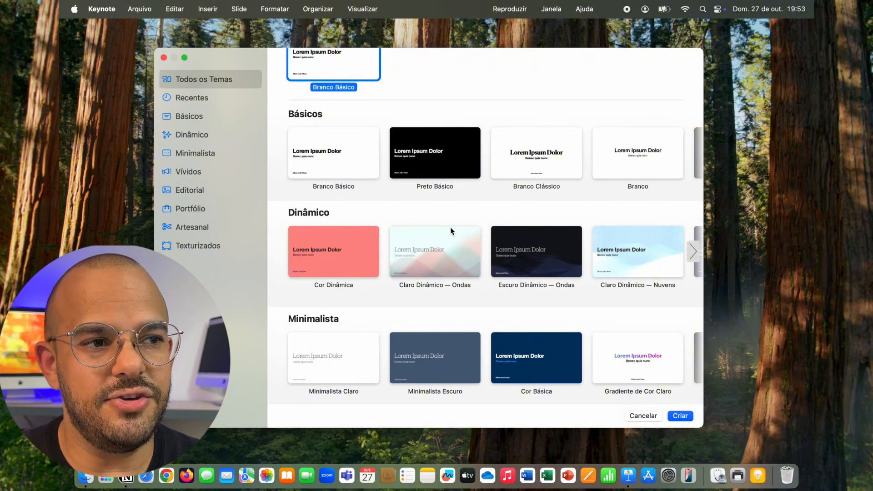
{"action": "double_click", "coordinate": [445, 251]}
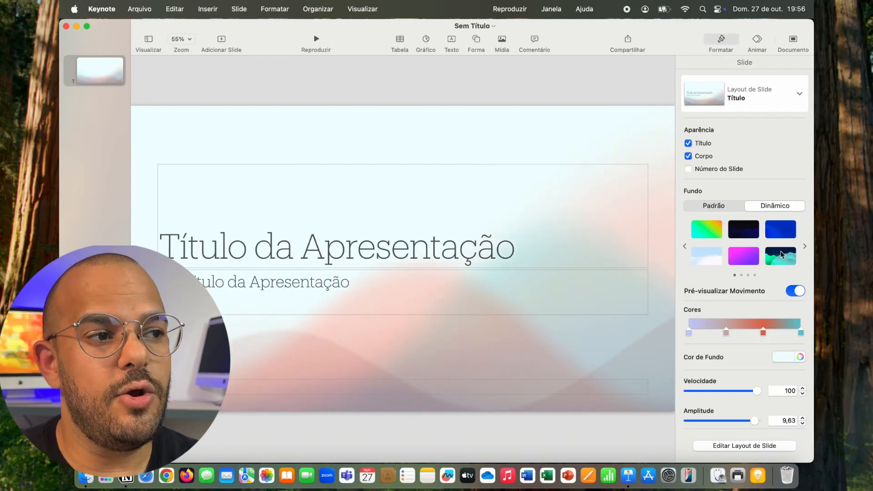
Step: Try several dynamic backgrounds on the title slide, including the rainbow gradient, the dark blue one and Respingos de Neon
{"action": "scroll", "coordinate": [779, 255], "scroll_direction": "right", "scroll_amount": 3}
{"action": "scroll", "coordinate": [778, 254], "scroll_direction": "left", "scroll_amount": 3}
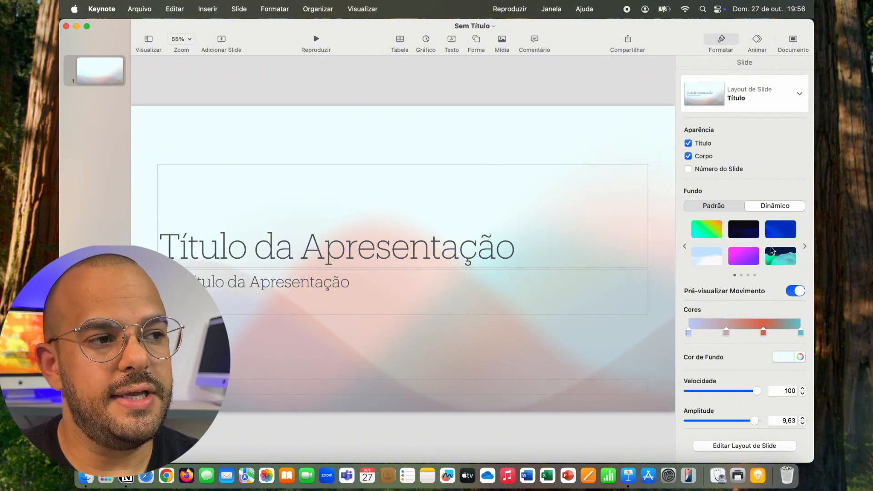
{"action": "left_click", "coordinate": [706, 256]}
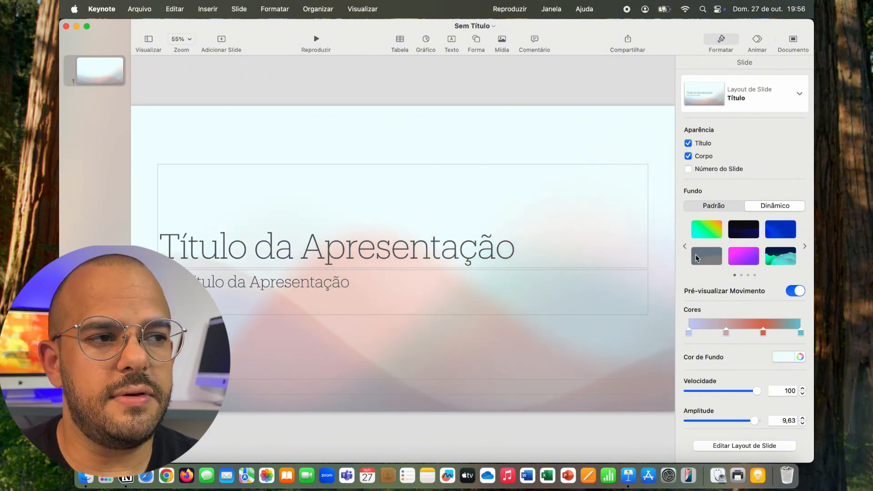
{"action": "left_click", "coordinate": [712, 228]}
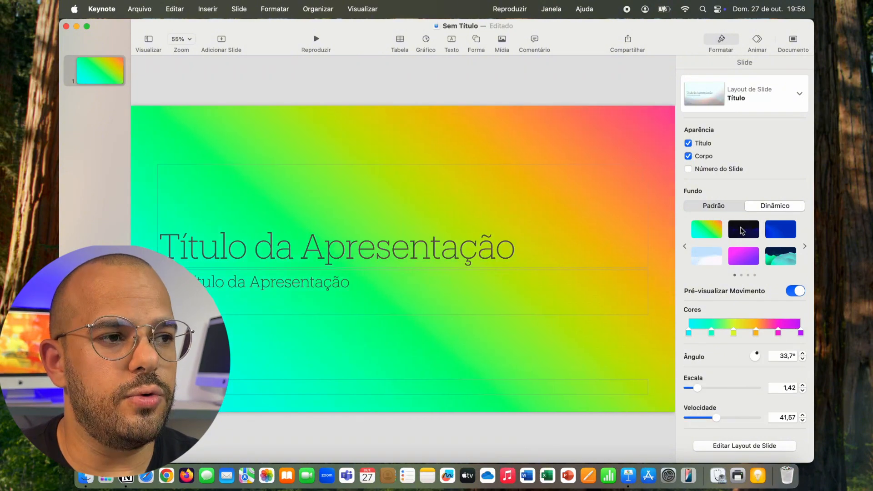
{"action": "left_click", "coordinate": [742, 228]}
{"action": "left_click", "coordinate": [752, 263]}
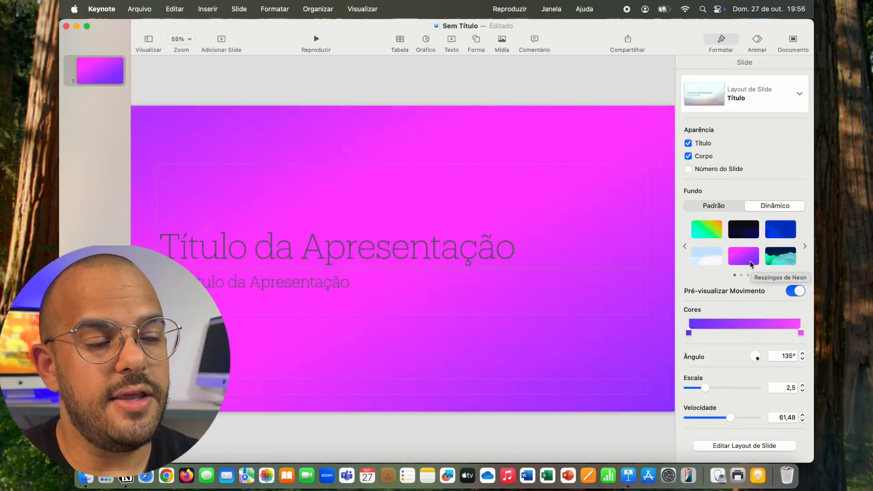
Step: Apply the light blue and white dynamic background to the title slide and set its first gradient color to pale yellow
{"action": "left_click", "coordinate": [706, 255]}
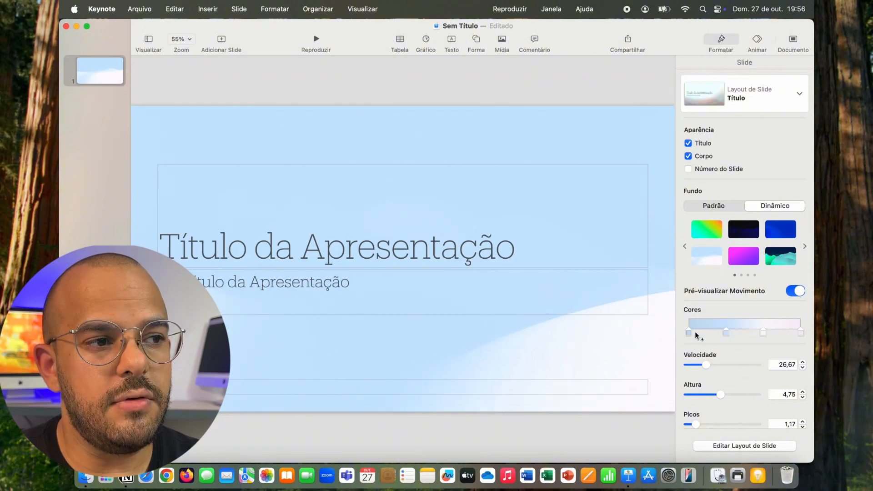
{"action": "left_click", "coordinate": [689, 333]}
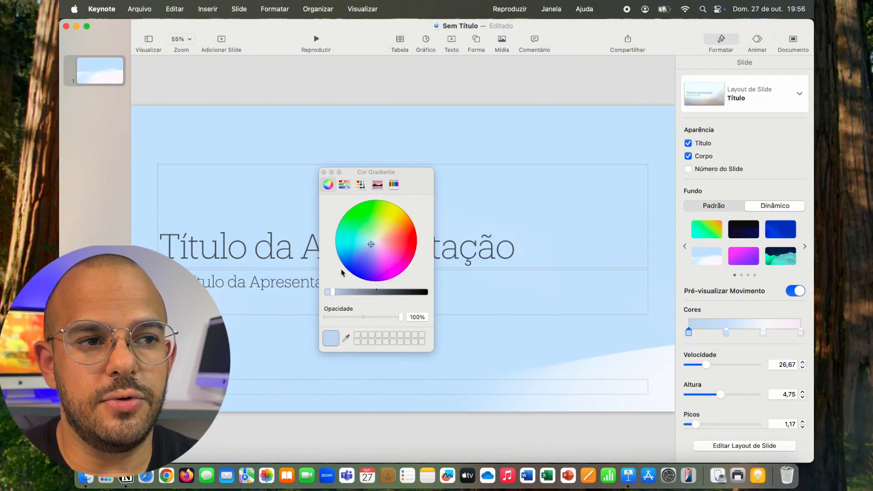
{"action": "left_click_drag", "start_coordinate": [376, 247], "coordinate": [384, 231]}
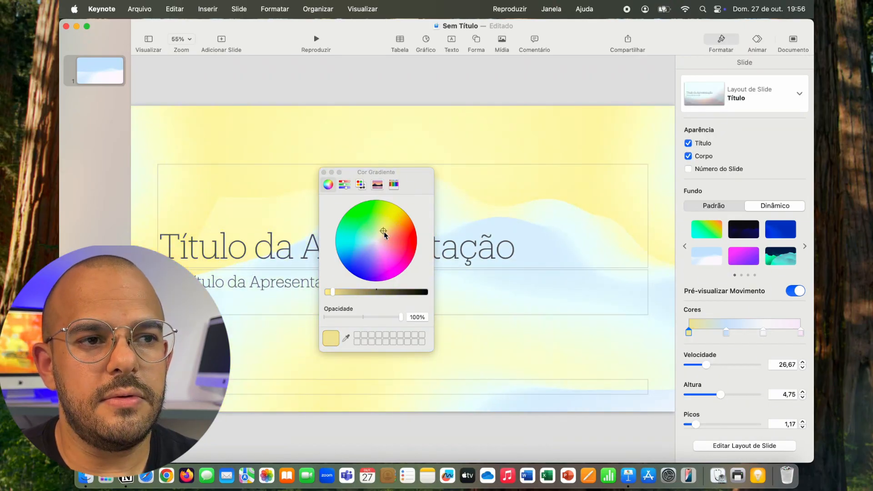
{"action": "left_click", "coordinate": [324, 172]}
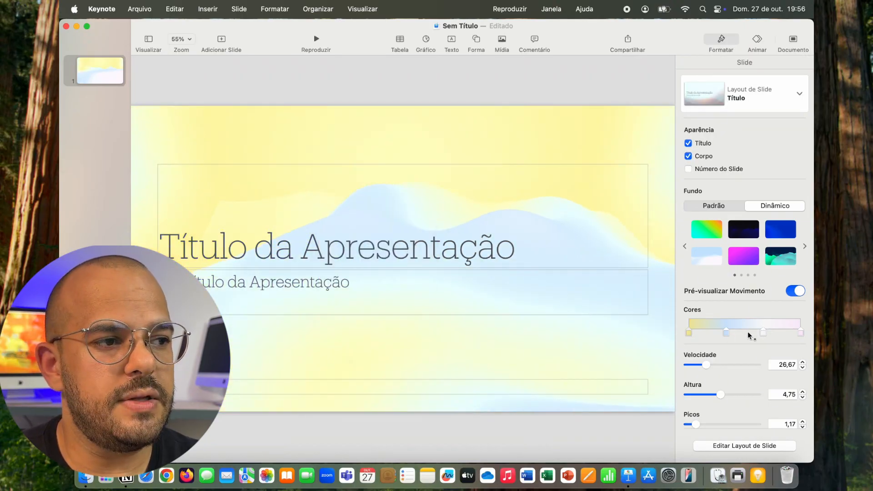
Step: Set the last gradient color of the title slide's dynamic background to violet-blue
{"action": "left_click", "coordinate": [801, 334]}
{"action": "left_click_drag", "start_coordinate": [381, 254], "coordinate": [363, 262]}
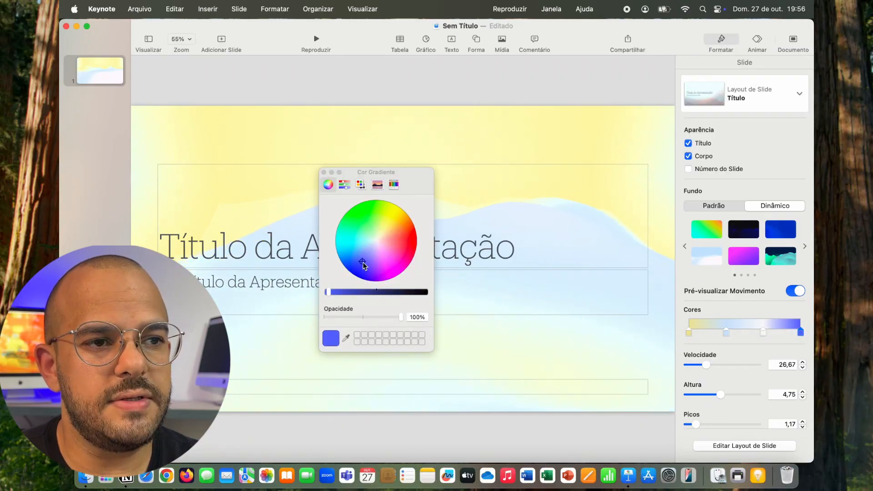
{"action": "left_click", "coordinate": [324, 172]}
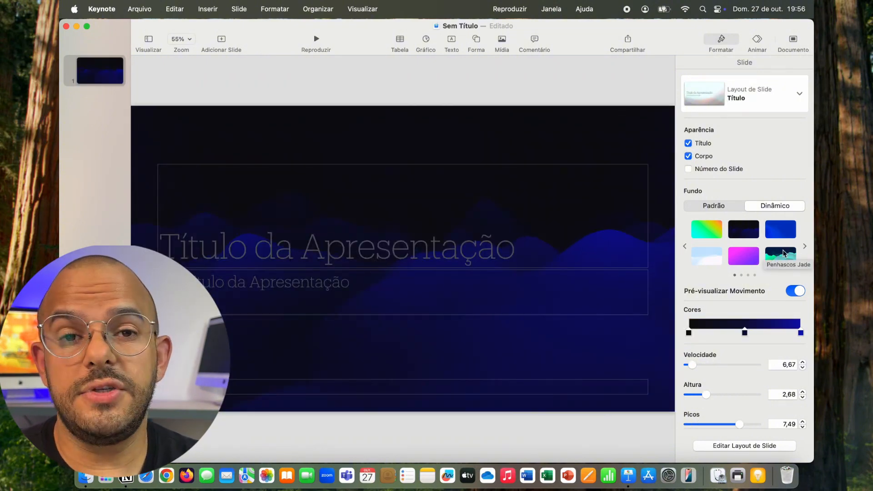
{"action": "scroll", "coordinate": [785, 254], "scroll_direction": "right", "scroll_amount": 2}
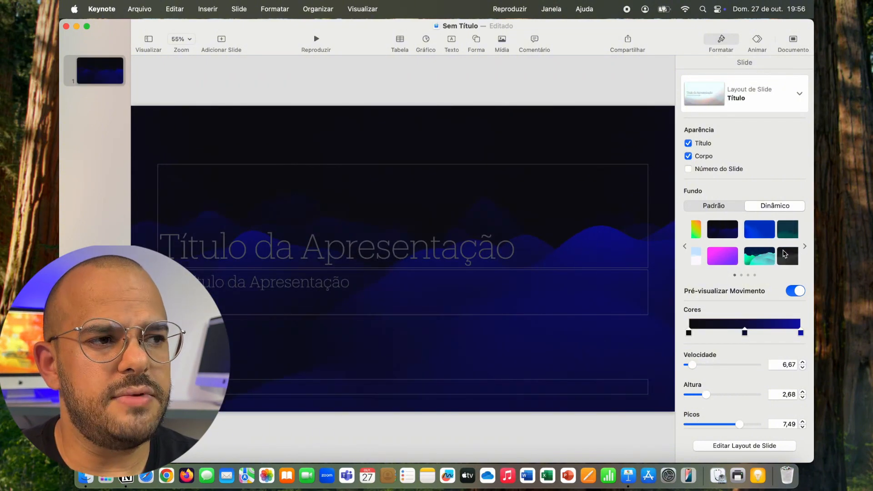
{"action": "scroll", "coordinate": [777, 254], "scroll_direction": "right", "scroll_amount": 5}
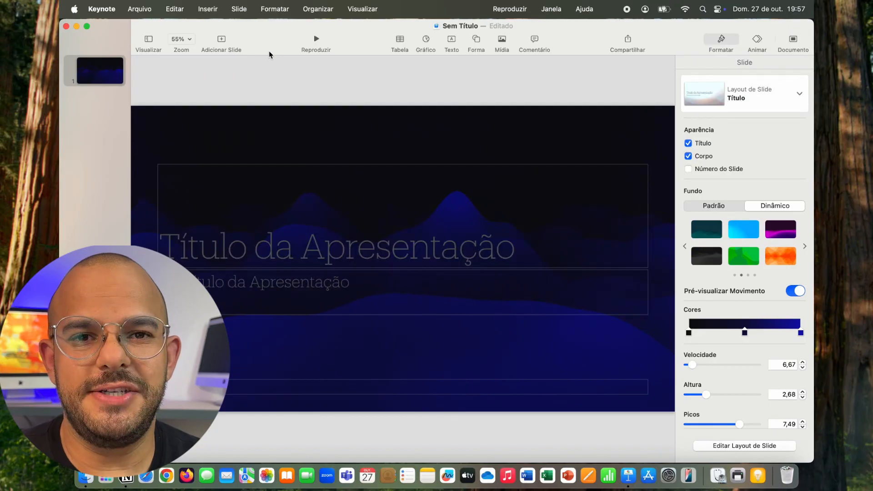
Step: Add a slide with the Em Branco layout and place a text box above its center
{"action": "left_click", "coordinate": [226, 40]}
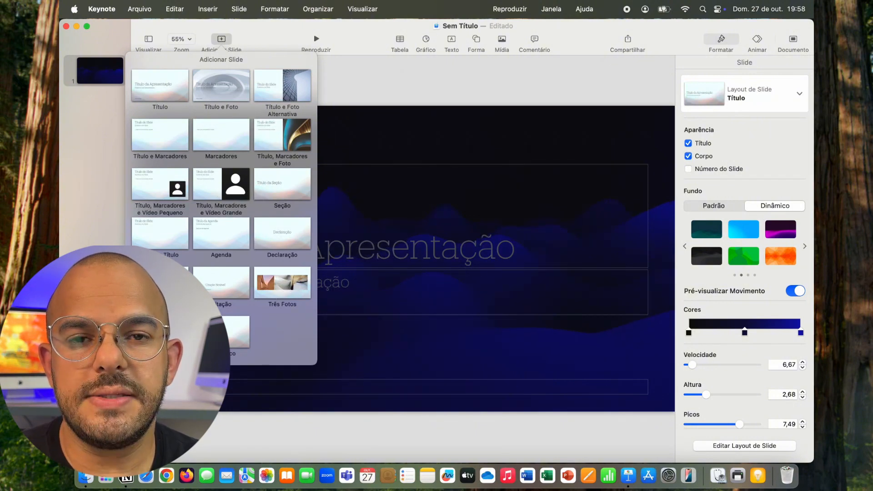
{"action": "left_click", "coordinate": [218, 332]}
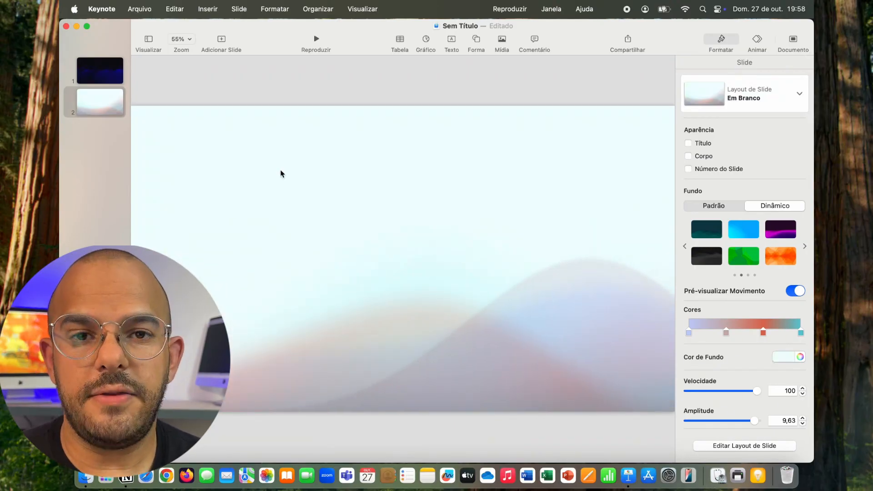
{"action": "left_click", "coordinate": [451, 43]}
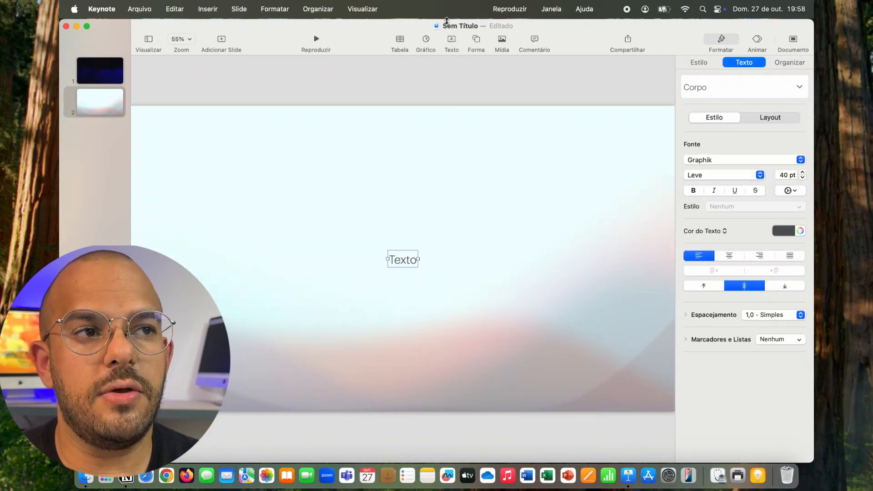
{"action": "left_click_drag", "start_coordinate": [408, 263], "coordinate": [402, 205]}
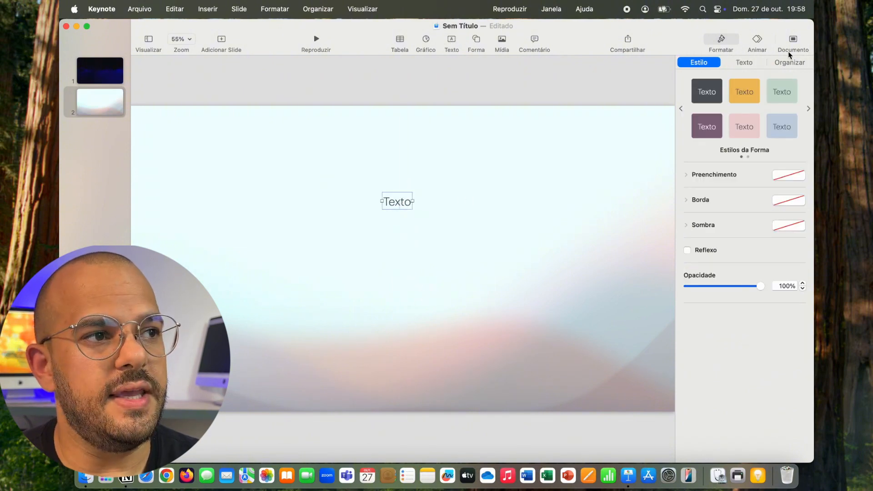
Step: Apply the Título paragraph style to the text box on the blank slide
{"action": "left_click", "coordinate": [746, 64]}
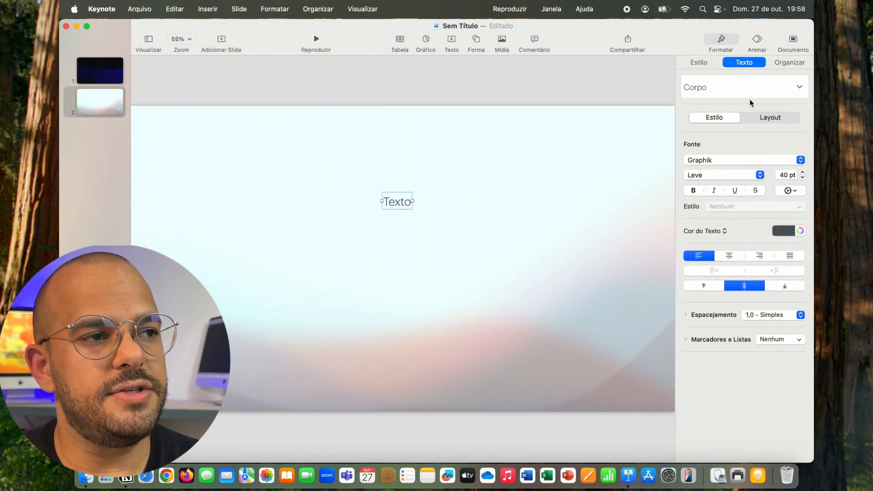
{"action": "left_click", "coordinate": [746, 86]}
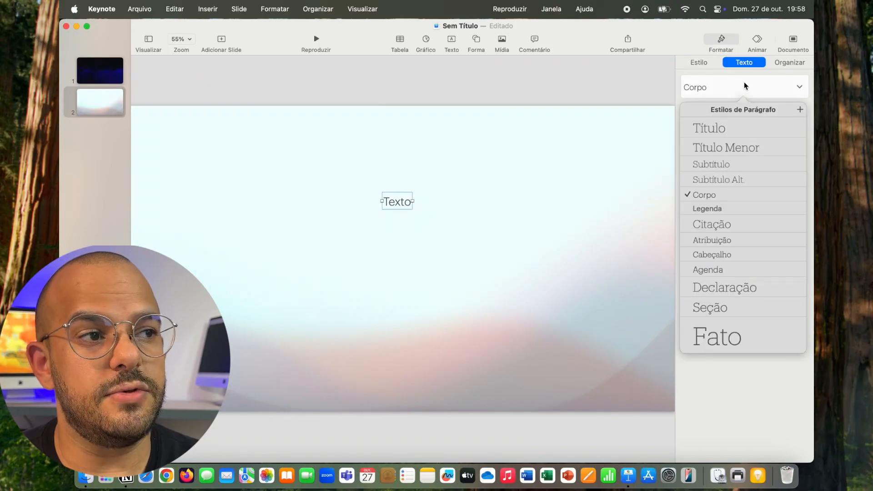
{"action": "left_click", "coordinate": [735, 137]}
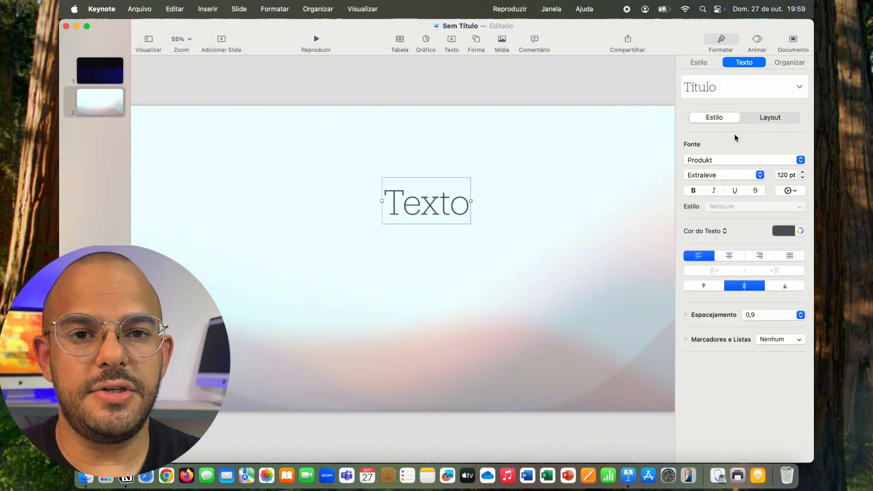
Step: Try the Rockwell font on the text box and undo the font change
{"action": "left_click", "coordinate": [729, 163]}
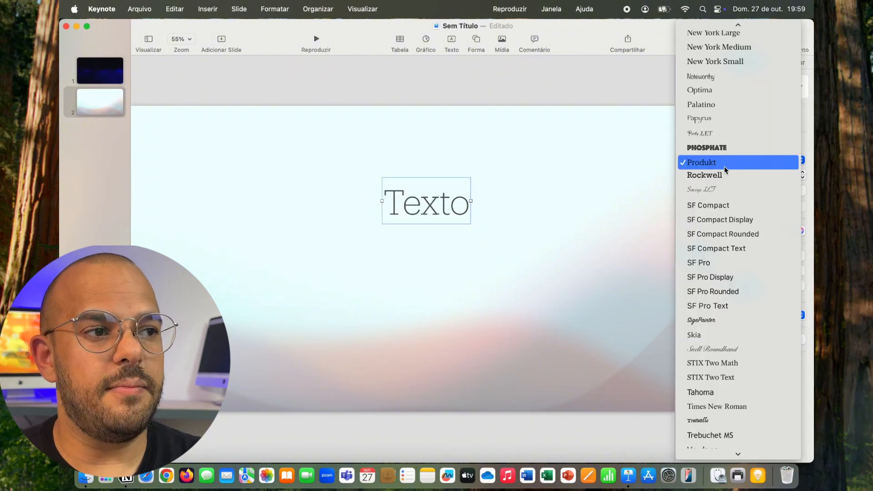
{"action": "left_click", "coordinate": [727, 175]}
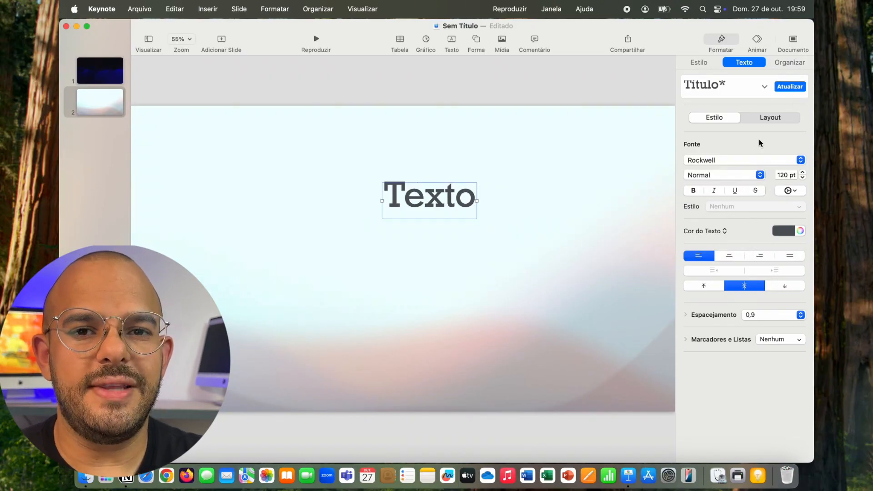
{"action": "key", "text": "super+z"}
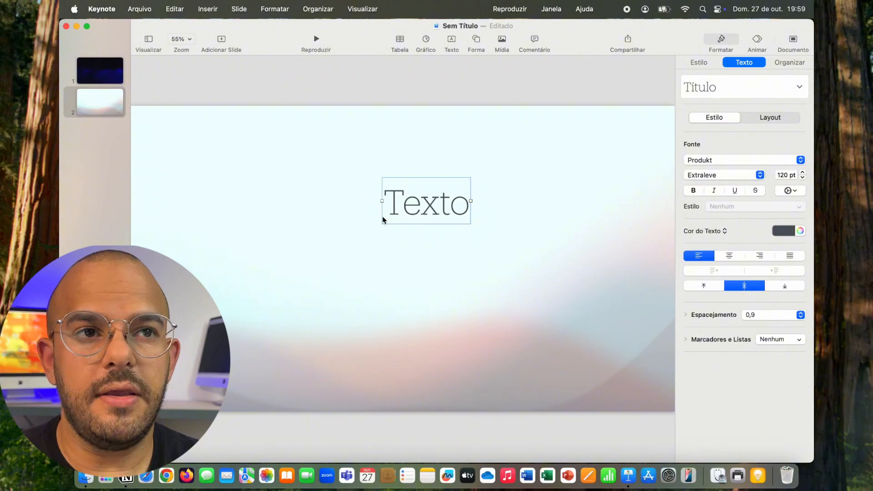
Step: Add a slide with the Título e Foto Alternativa layout and look at the paragraph styles of its title and subtitle
{"action": "left_click", "coordinate": [222, 40]}
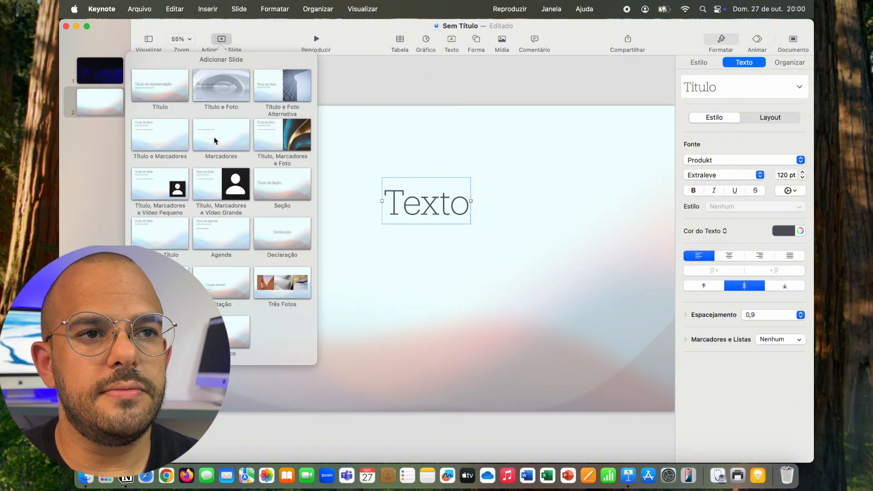
{"action": "left_click", "coordinate": [273, 86]}
{"action": "left_click", "coordinate": [283, 253]}
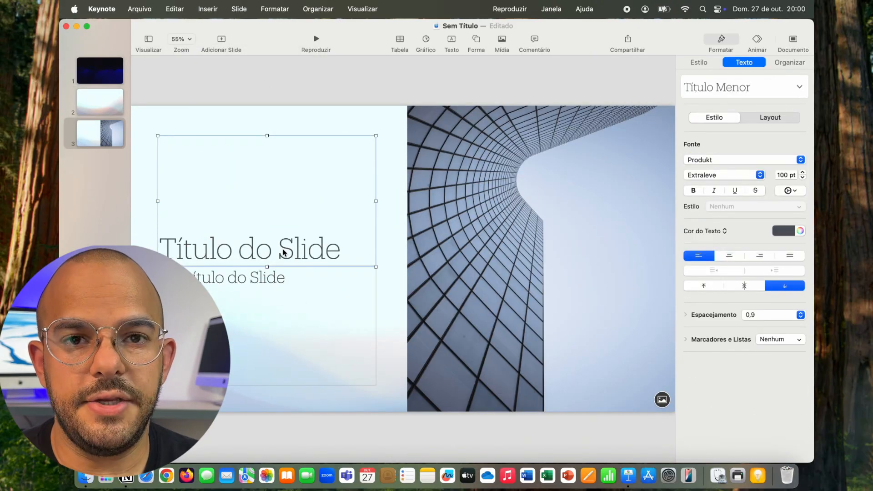
{"action": "left_click", "coordinate": [765, 86]}
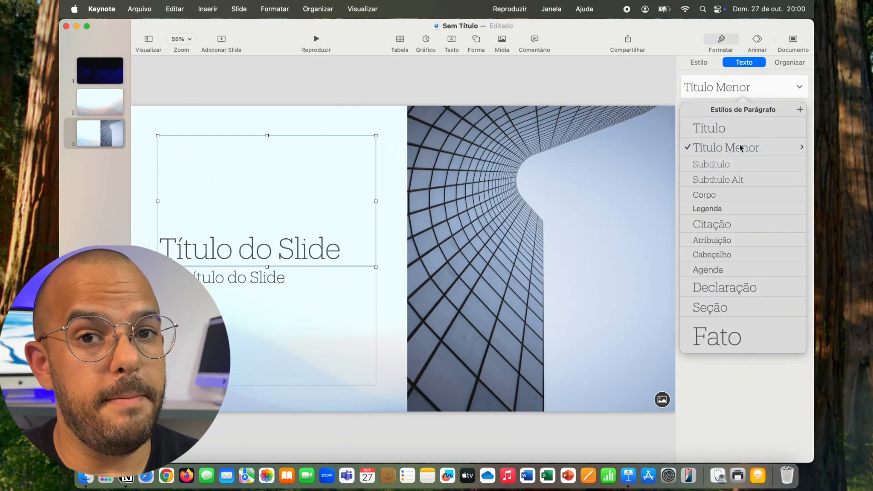
{"action": "left_click", "coordinate": [283, 300]}
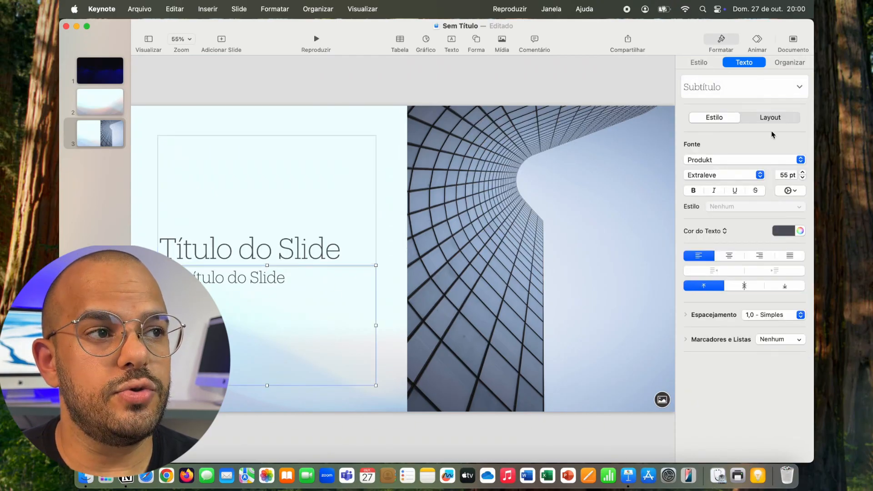
{"action": "left_click", "coordinate": [764, 91]}
{"action": "left_click", "coordinate": [585, 85]}
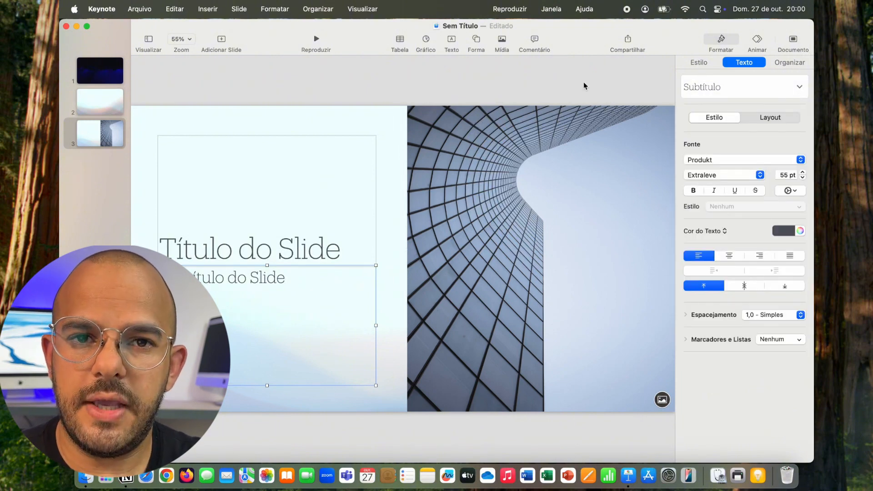
Step: Replace the building photo on the third slide with the 19.31.01 Captura de Tela image from Downloads
{"action": "left_click", "coordinate": [530, 228]}
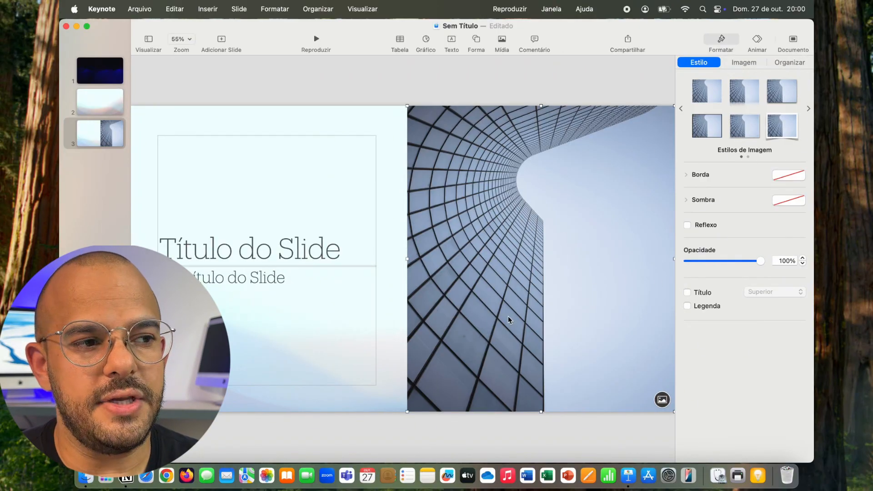
{"action": "left_click", "coordinate": [662, 402]}
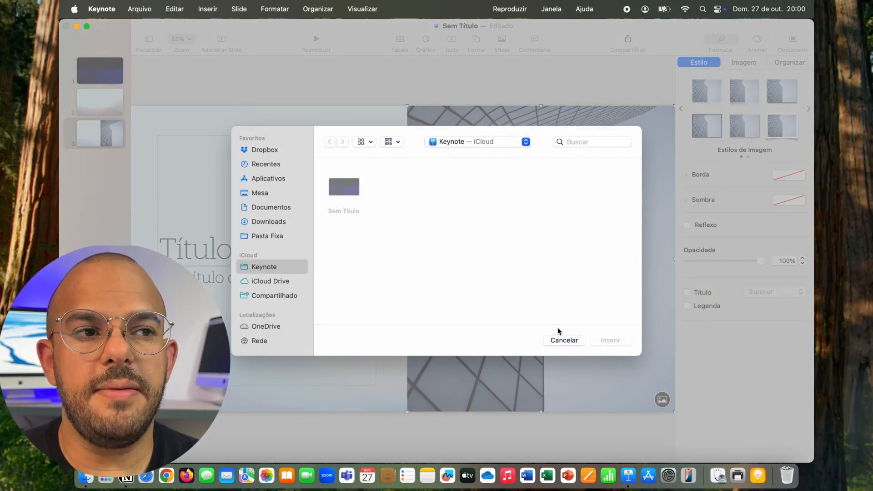
{"action": "key", "text": "super+alt+l"}
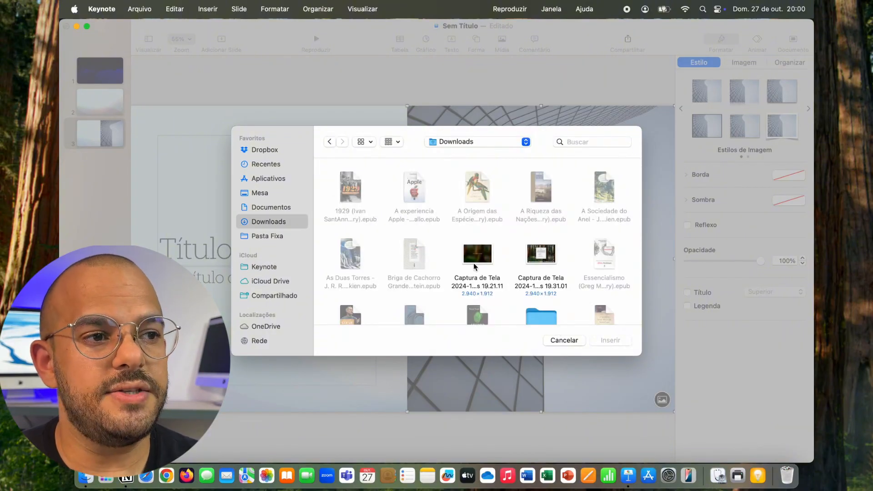
{"action": "double_click", "coordinate": [549, 255]}
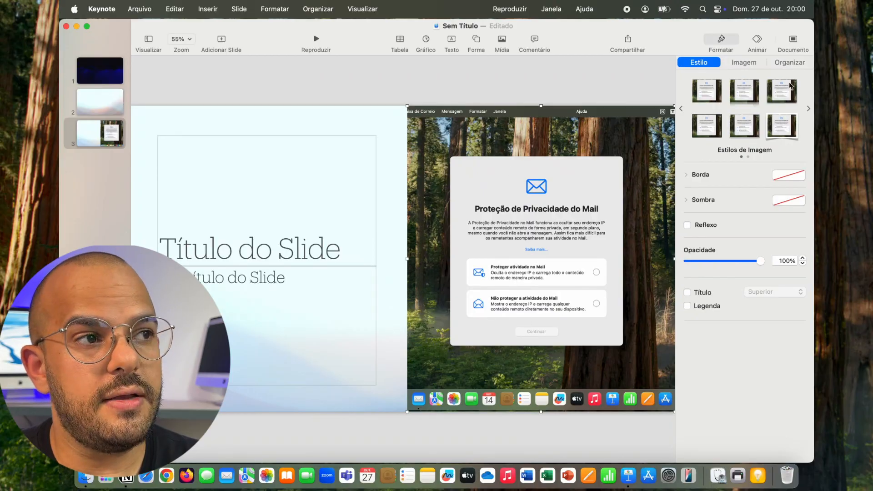
Step: Open the mask of the inserted screenshot to view its hidden part and close it without changes
{"action": "left_click", "coordinate": [745, 63]}
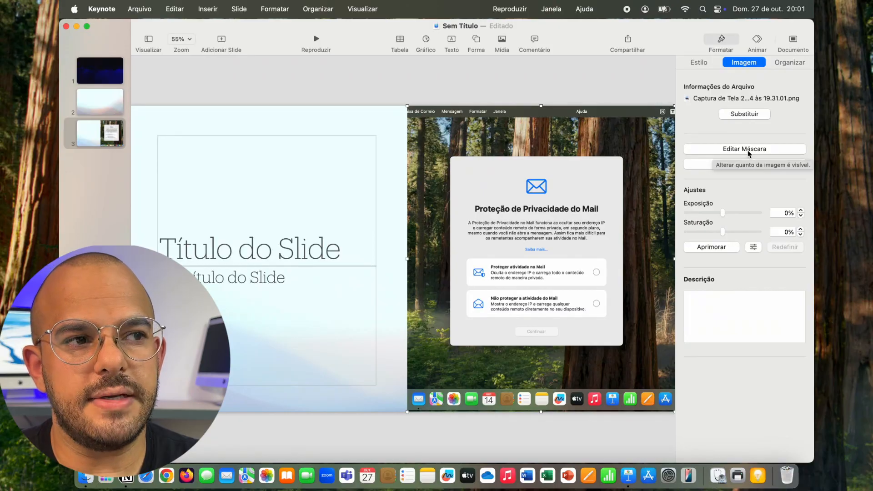
{"action": "left_click", "coordinate": [713, 150]}
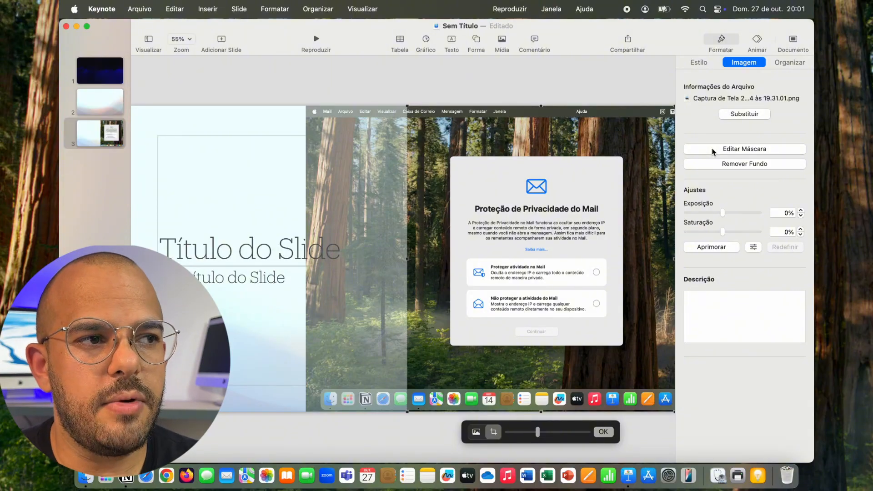
{"action": "left_click", "coordinate": [567, 174]}
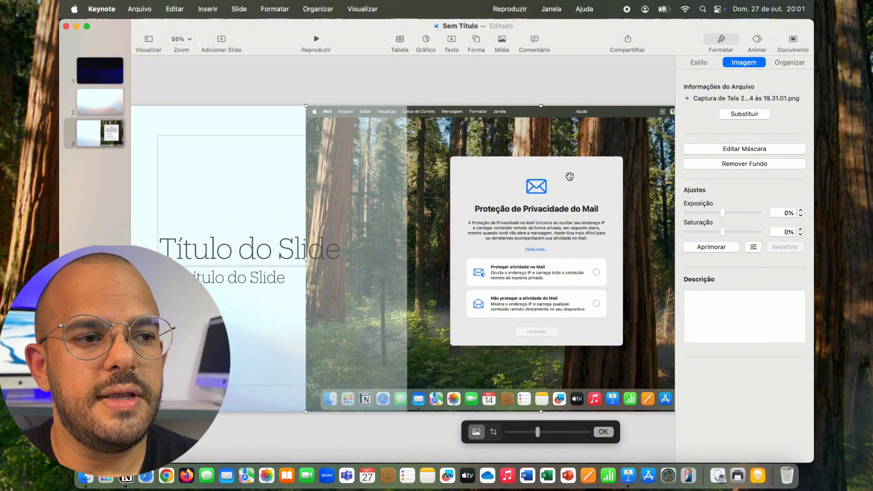
{"action": "left_click", "coordinate": [604, 432]}
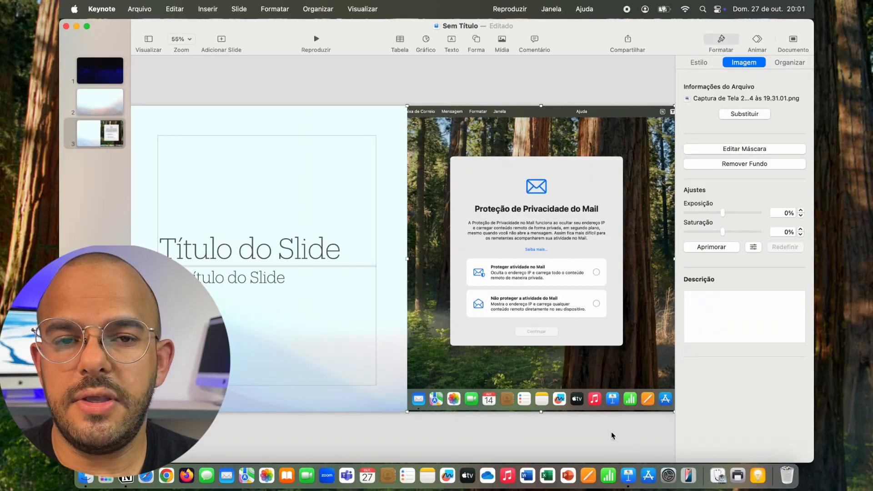
Step: Remove the background of the inserted screenshot and make the leftover dark edges around the Mail privacy window transparent
{"action": "left_click", "coordinate": [746, 165]}
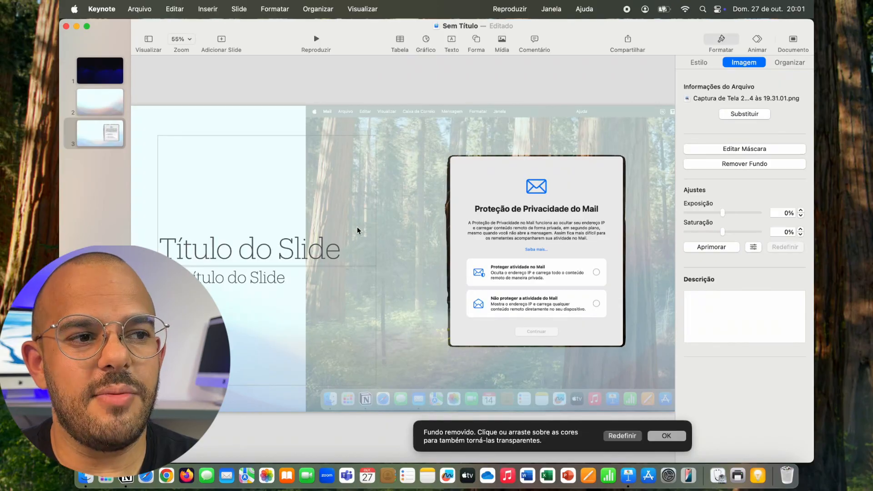
{"action": "left_click", "coordinate": [667, 436]}
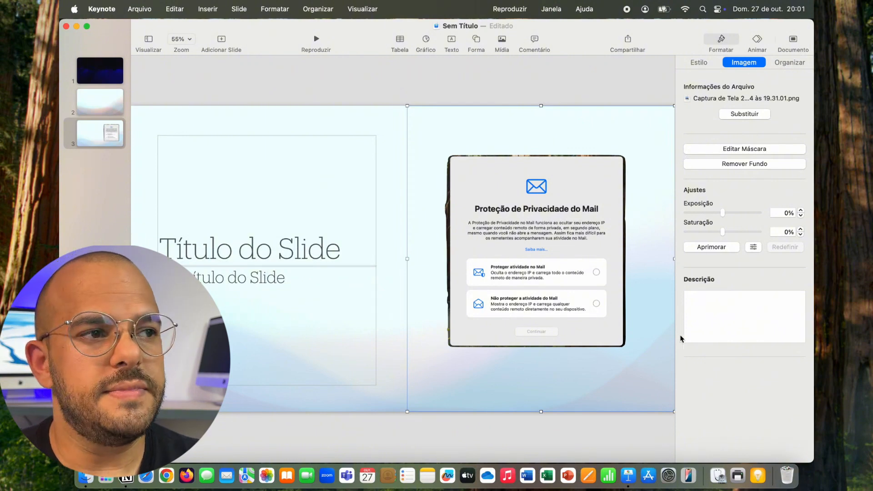
{"action": "left_click", "coordinate": [712, 164]}
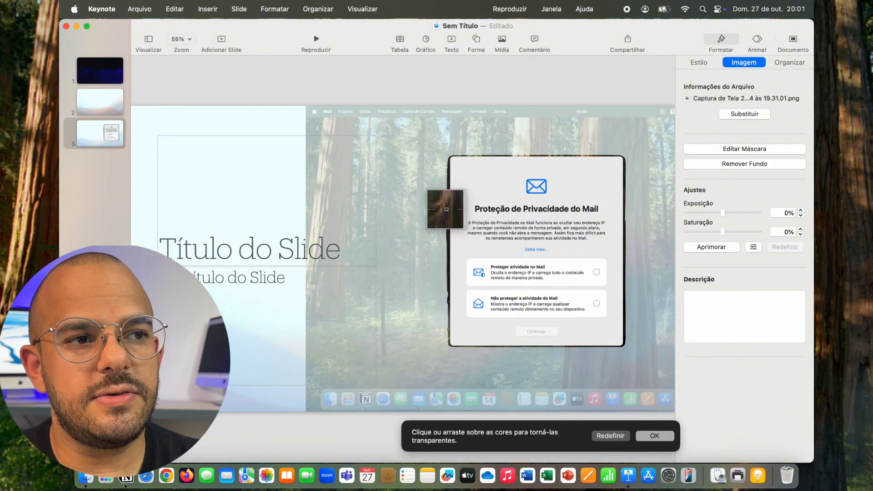
{"action": "left_click_drag", "start_coordinate": [451, 208], "coordinate": [455, 258]}
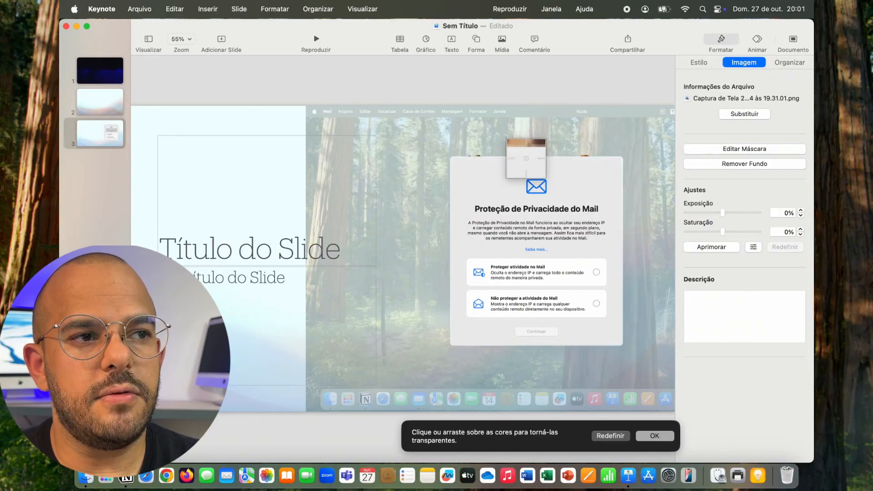
{"action": "left_click_drag", "start_coordinate": [523, 156], "coordinate": [553, 159]}
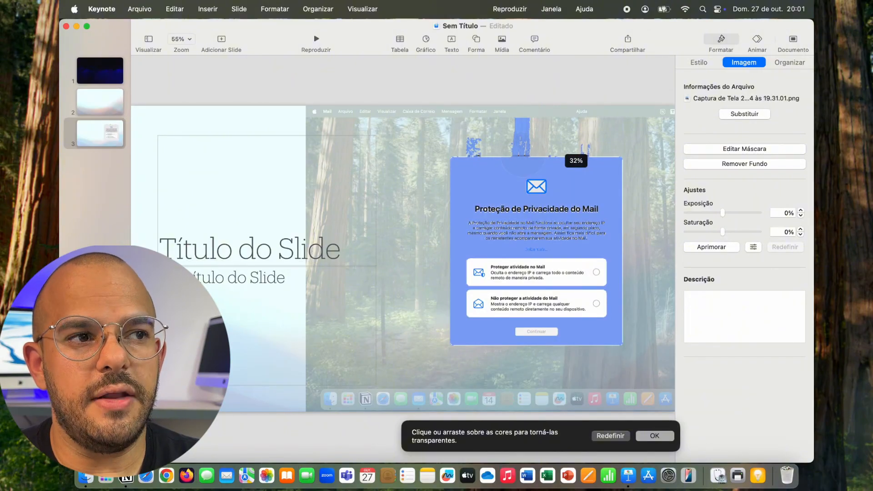
{"action": "left_click_drag", "start_coordinate": [554, 158], "coordinate": [609, 158]}
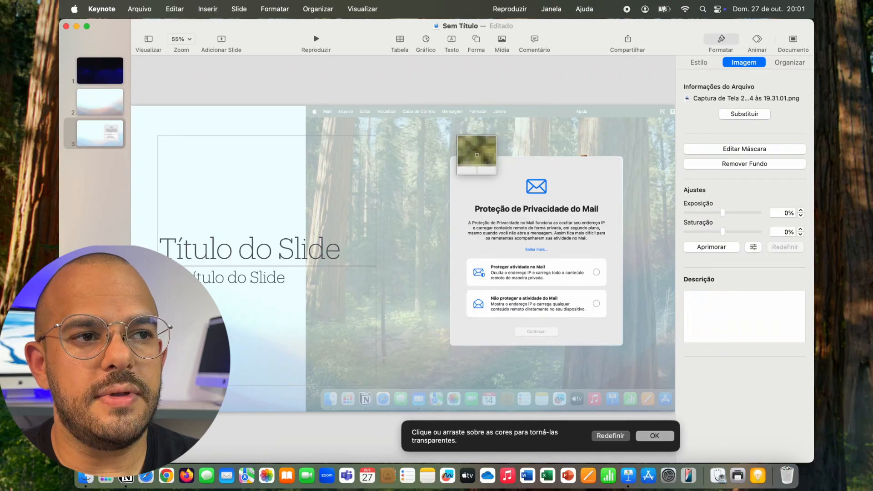
{"action": "left_click_drag", "start_coordinate": [481, 156], "coordinate": [497, 152]}
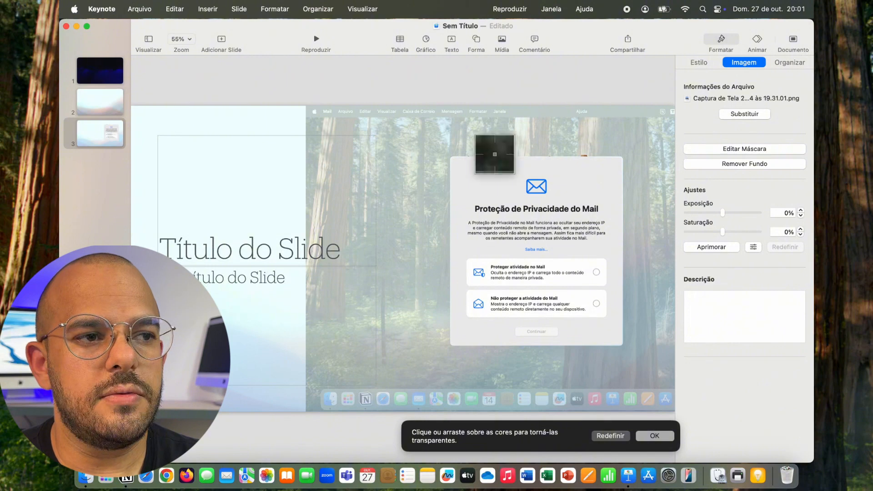
{"action": "left_click", "coordinate": [660, 436]}
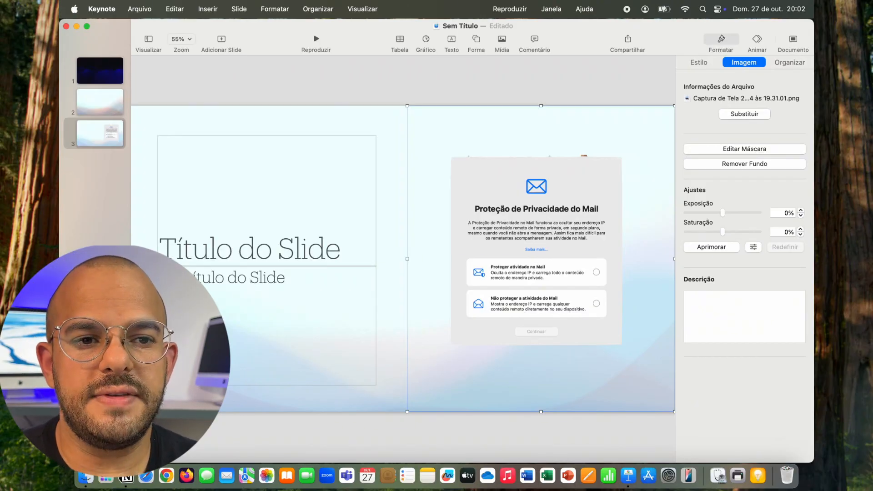
Step: Insert macos snow leopard.jpg from the Finder's Recentes files into the third slide and move it next to the Mail privacy window
{"action": "left_click", "coordinate": [94, 478]}
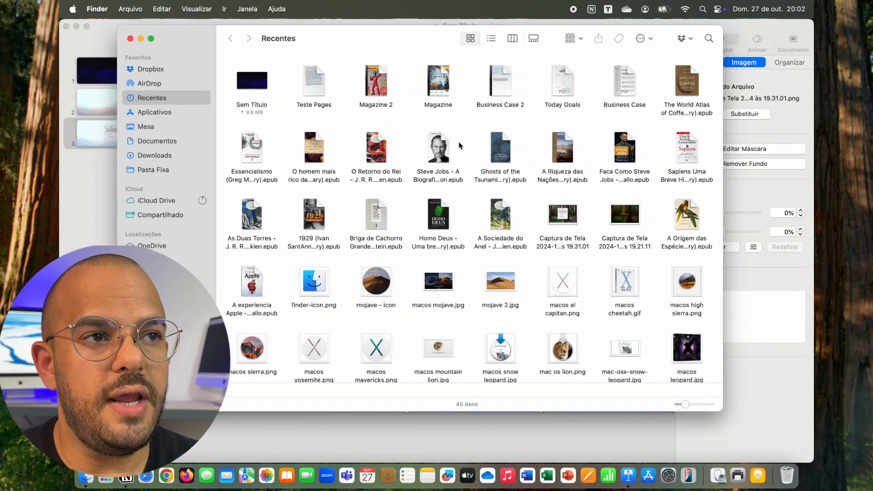
{"action": "left_click_drag", "start_coordinate": [433, 39], "coordinate": [697, 46]}
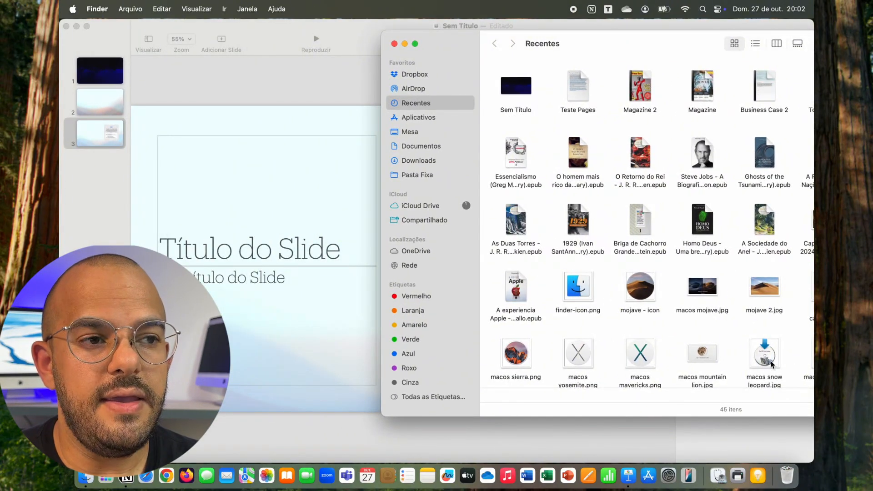
{"action": "left_click_drag", "start_coordinate": [772, 364], "coordinate": [274, 197]}
{"action": "left_click", "coordinate": [304, 100]}
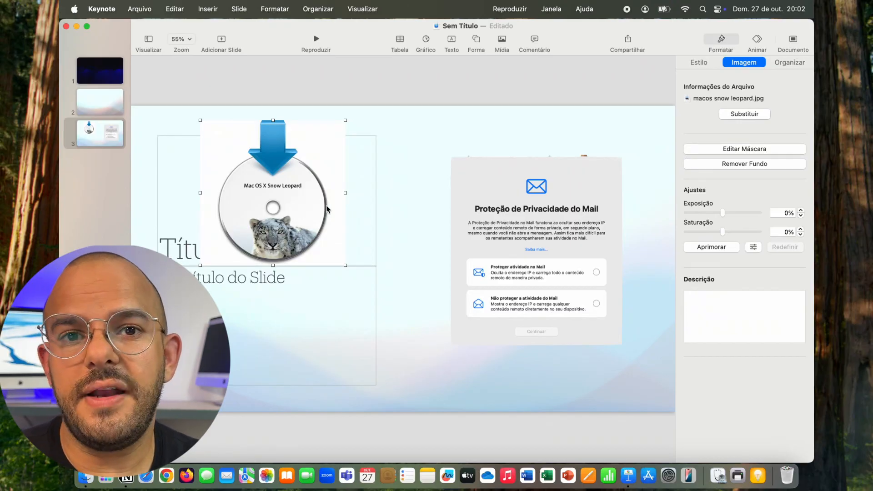
{"action": "left_click_drag", "start_coordinate": [312, 193], "coordinate": [436, 187]}
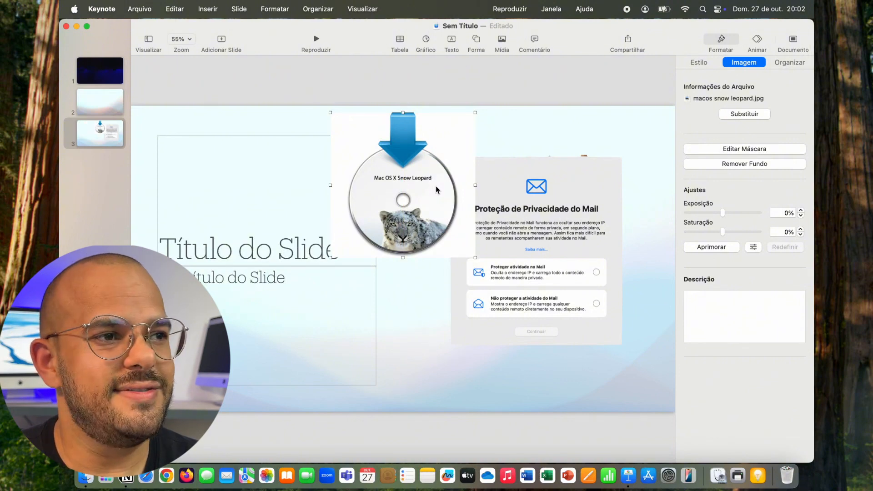
Step: Reset the automatic background removal of the Snow Leopard image, make only its white background transparent, and reposition the image
{"action": "left_click", "coordinate": [738, 163]}
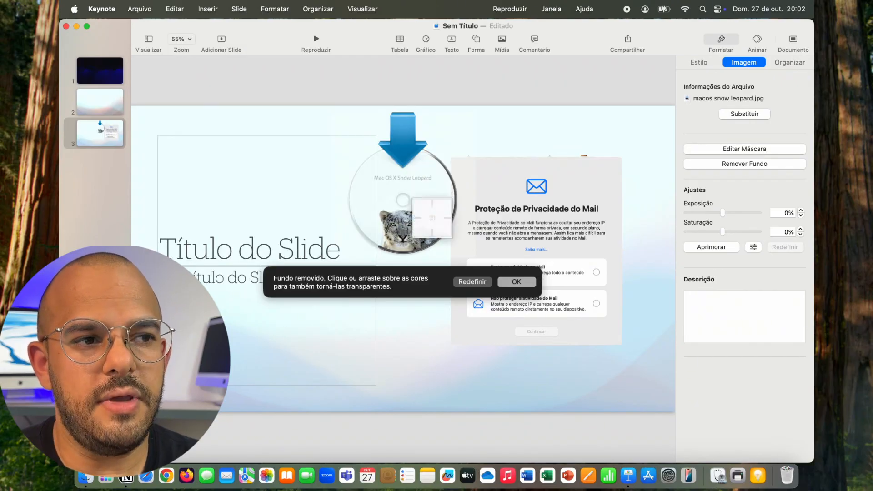
{"action": "left_click", "coordinate": [481, 284]}
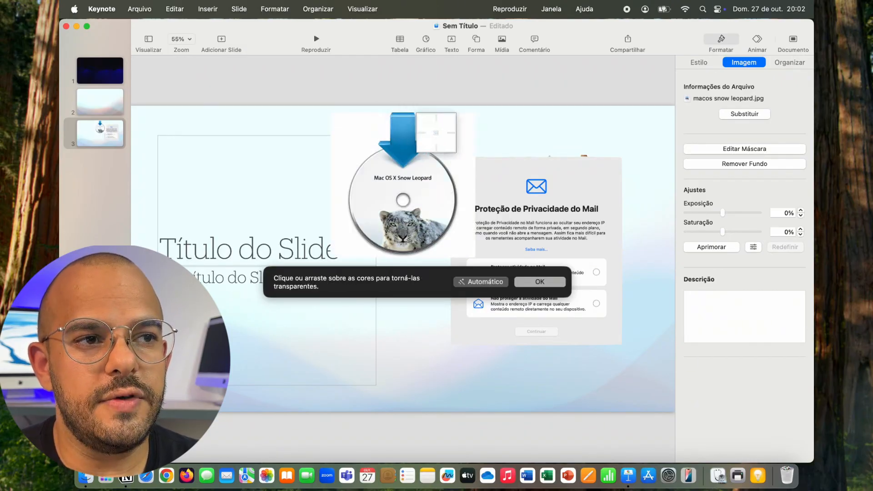
{"action": "left_click_drag", "start_coordinate": [438, 133], "coordinate": [453, 139]}
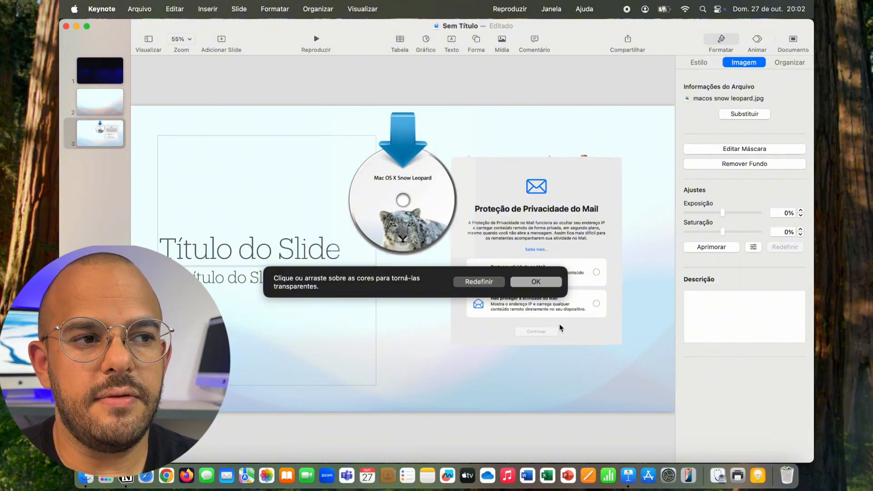
{"action": "left_click", "coordinate": [554, 286]}
{"action": "left_click_drag", "start_coordinate": [453, 201], "coordinate": [442, 262]}
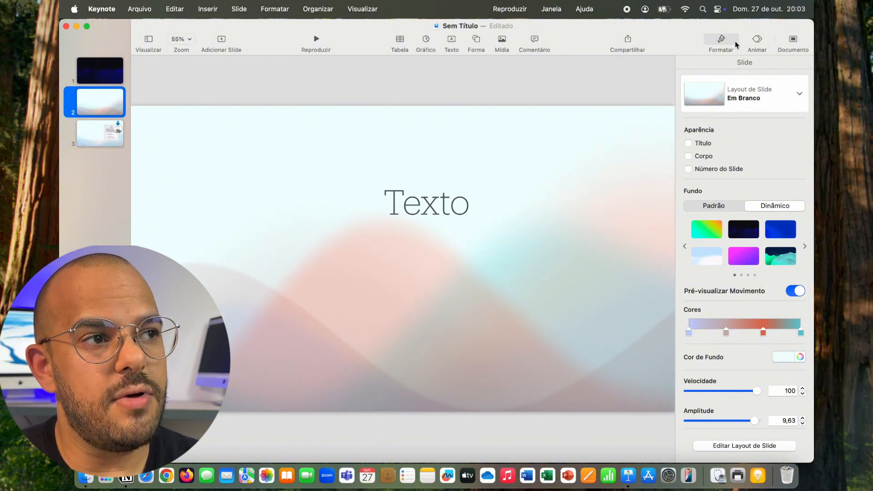
Step: Preview the Alternar, Desvanecer e Mover, Entrar, Gota and Cubo transition effects on the second slide
{"action": "left_click", "coordinate": [763, 41]}
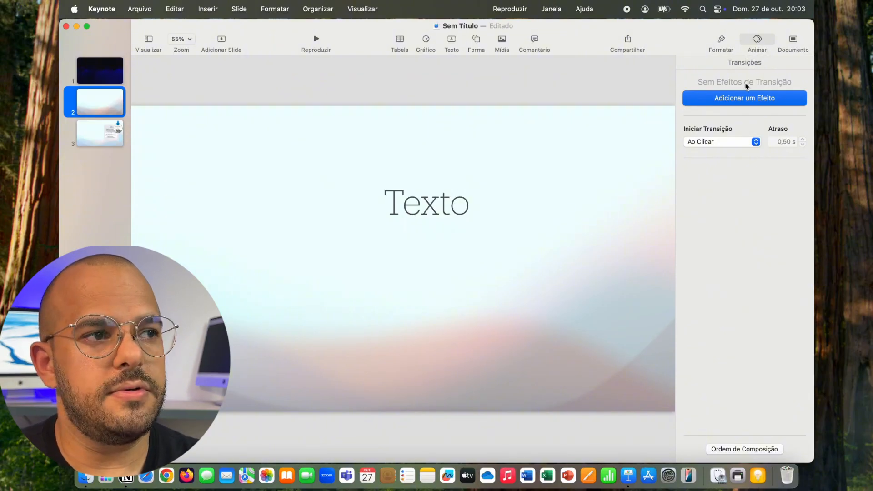
{"action": "left_click", "coordinate": [736, 99]}
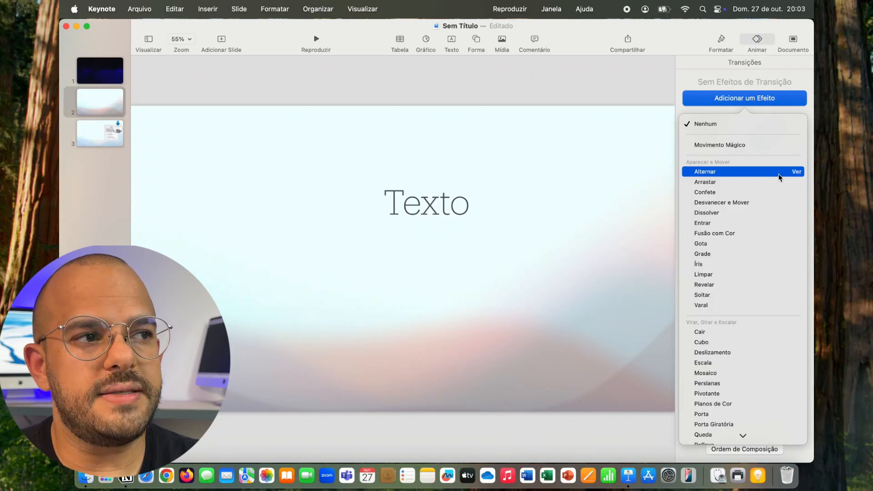
{"action": "left_click", "coordinate": [797, 172]}
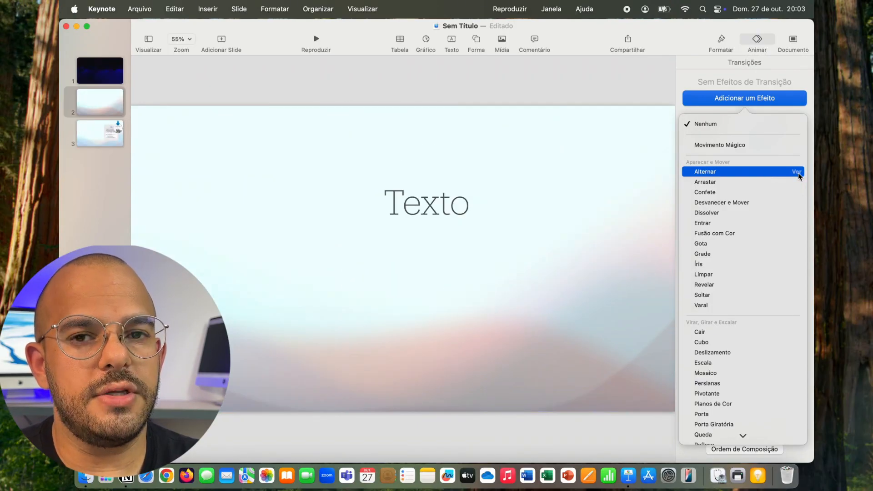
{"action": "left_click", "coordinate": [797, 203]}
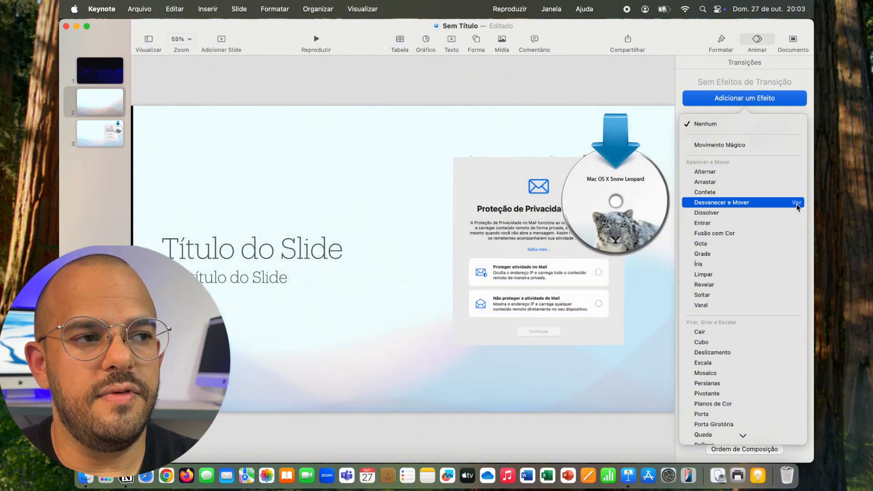
{"action": "left_click", "coordinate": [797, 223]}
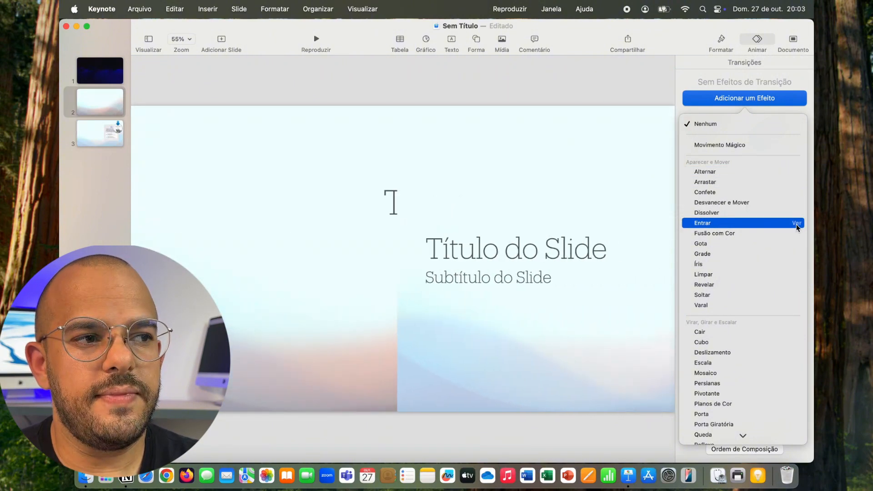
{"action": "left_click", "coordinate": [797, 244]}
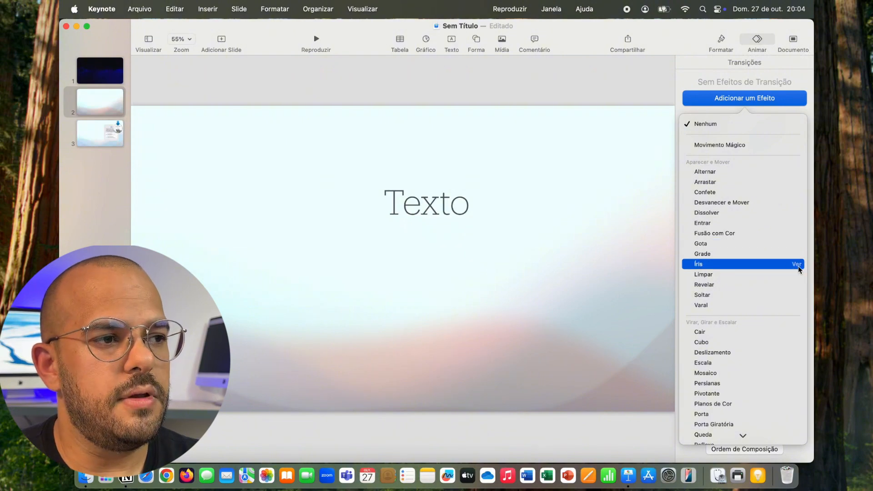
{"action": "left_click", "coordinate": [797, 342]}
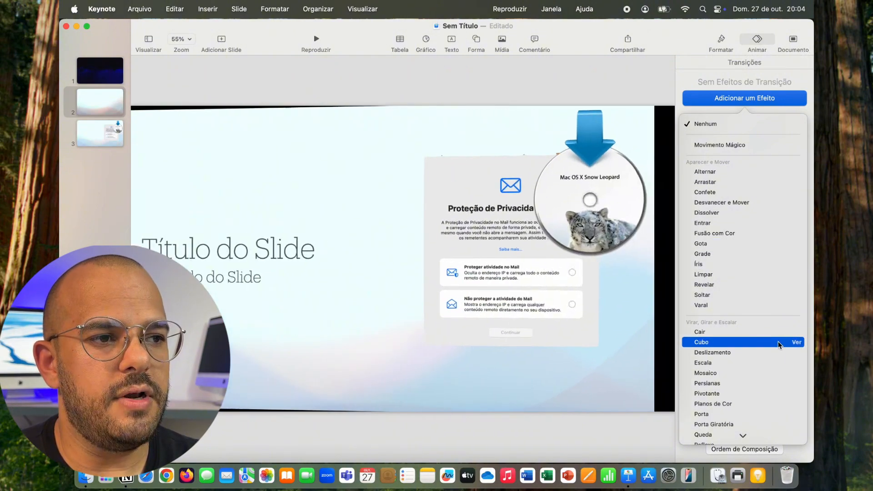
Step: Apply the Cubo transition to the second slide with a duration of 0,8 s and the direction Da Direita para a Esquerda
{"action": "left_click", "coordinate": [779, 344]}
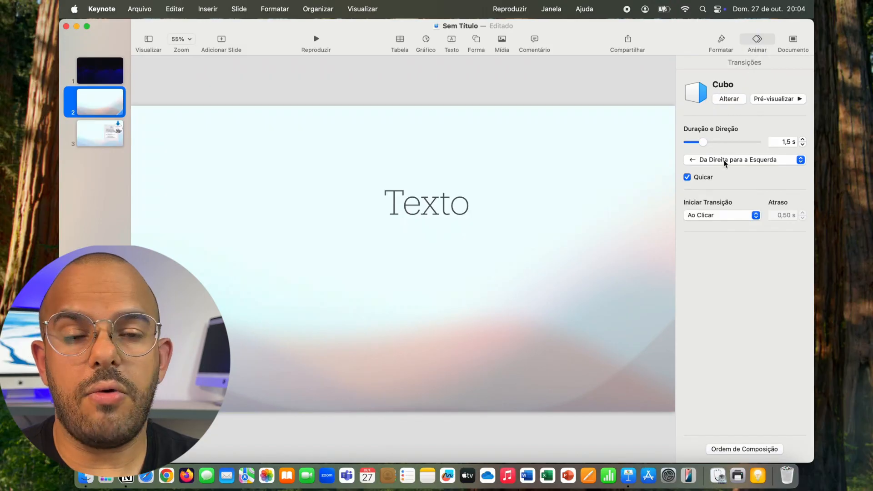
{"action": "left_click_drag", "start_coordinate": [703, 145], "coordinate": [698, 144]}
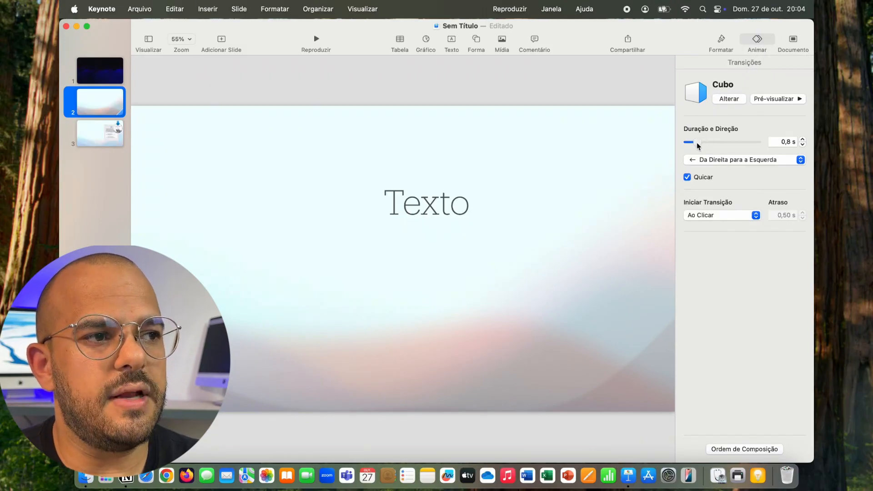
{"action": "left_click", "coordinate": [719, 160]}
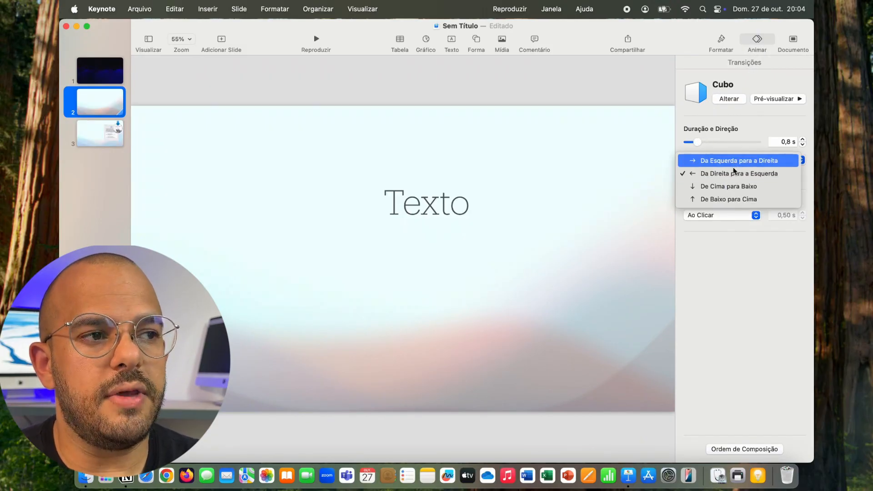
{"action": "left_click", "coordinate": [735, 173]}
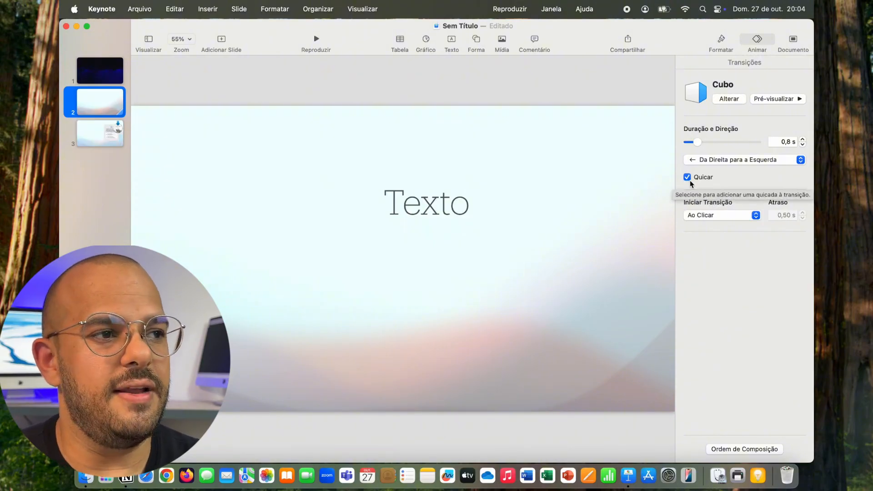
Step: Compare the Cubo transition with and without Quicar by toggling the option and previewing both versions
{"action": "left_click", "coordinate": [765, 99]}
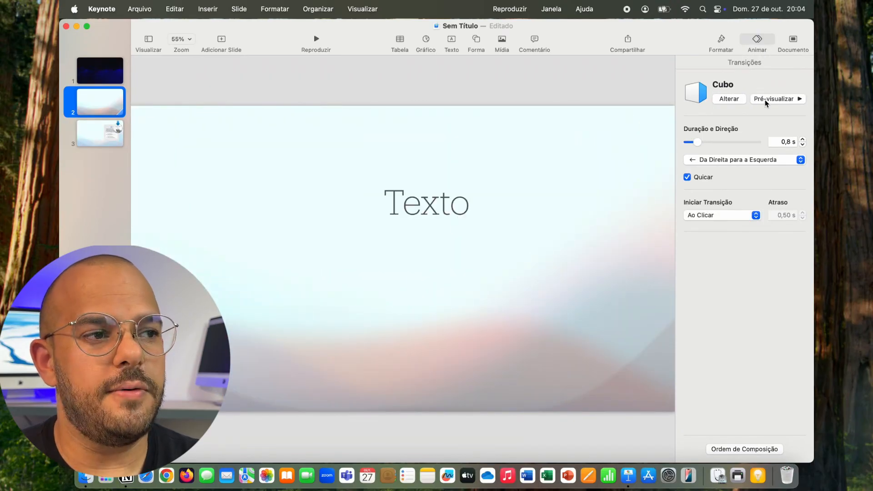
{"action": "left_click", "coordinate": [686, 178]}
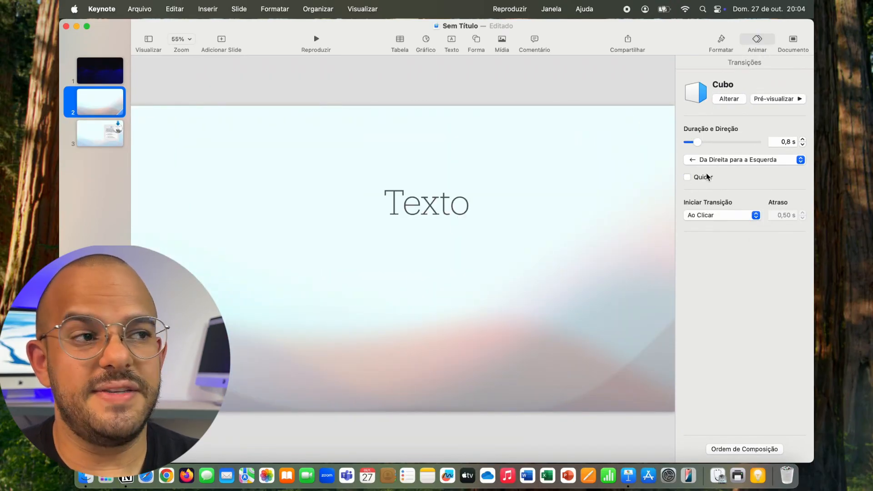
{"action": "left_click", "coordinate": [777, 98]}
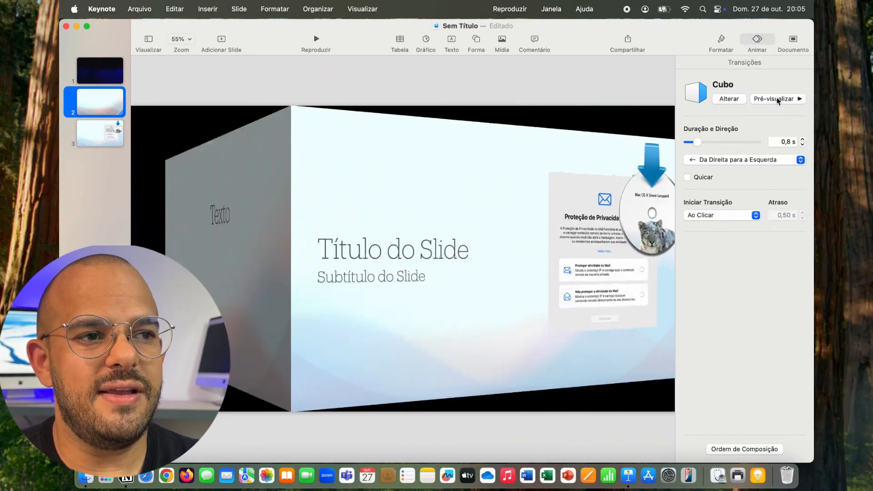
{"action": "left_click", "coordinate": [700, 181]}
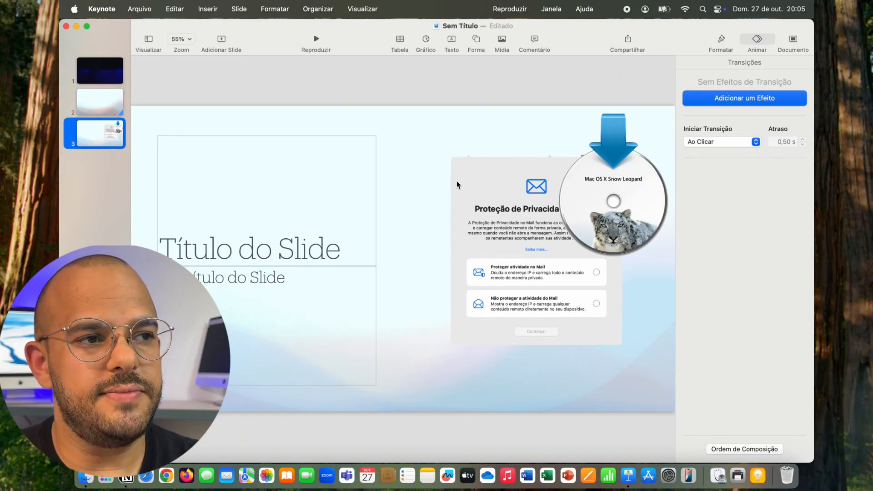
Step: Move the Snow Leopard image just left of the Mail privacy window on the third slide and apply the Íris entry effect to it
{"action": "left_click_drag", "start_coordinate": [602, 195], "coordinate": [377, 254]}
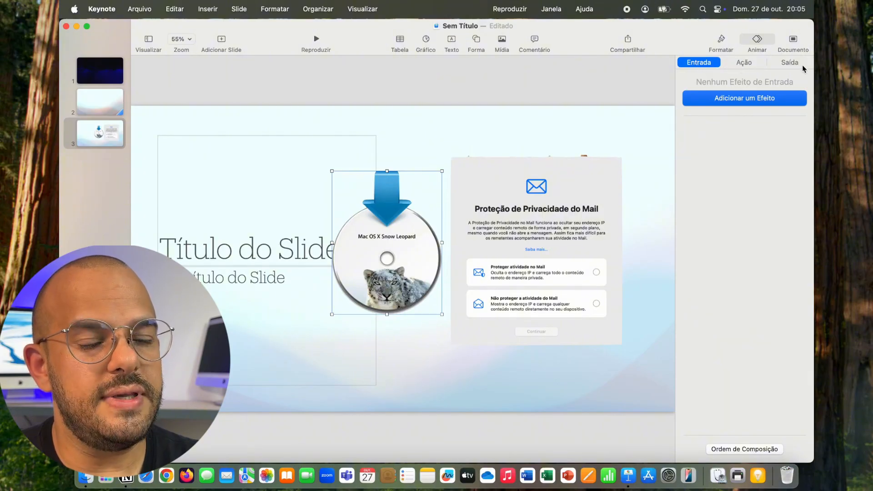
{"action": "left_click", "coordinate": [757, 99]}
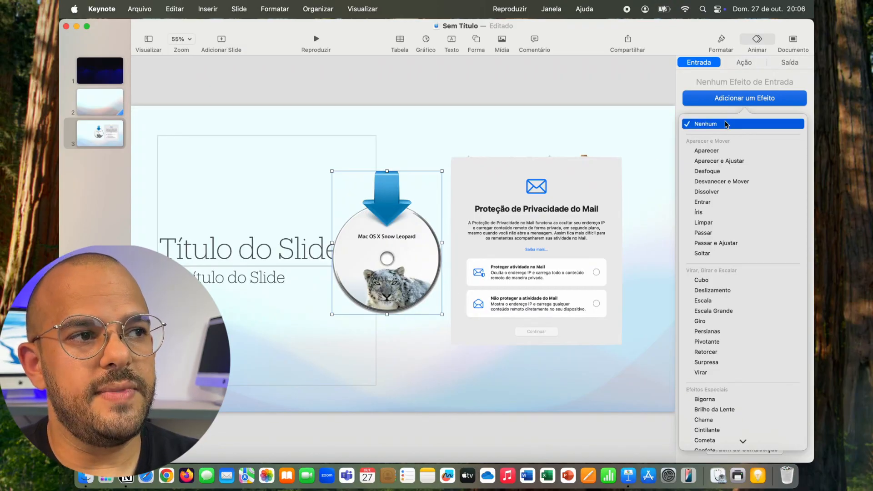
{"action": "left_click", "coordinate": [758, 41]}
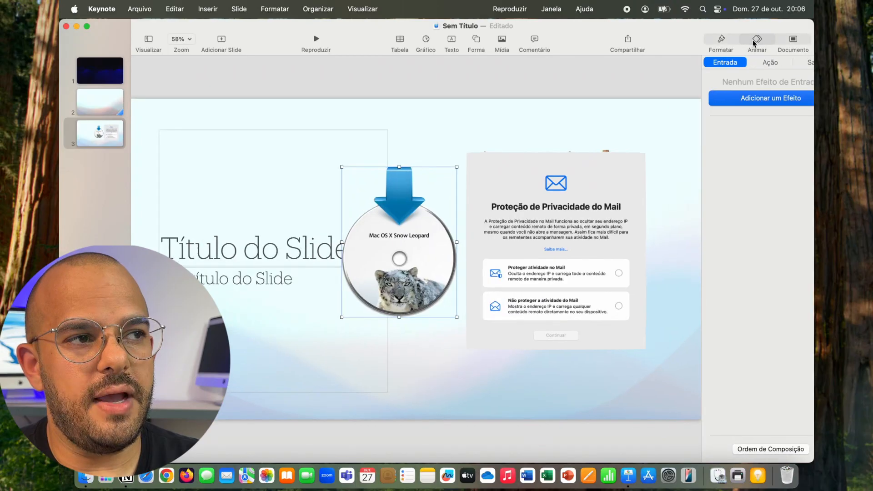
{"action": "left_click", "coordinate": [768, 40]}
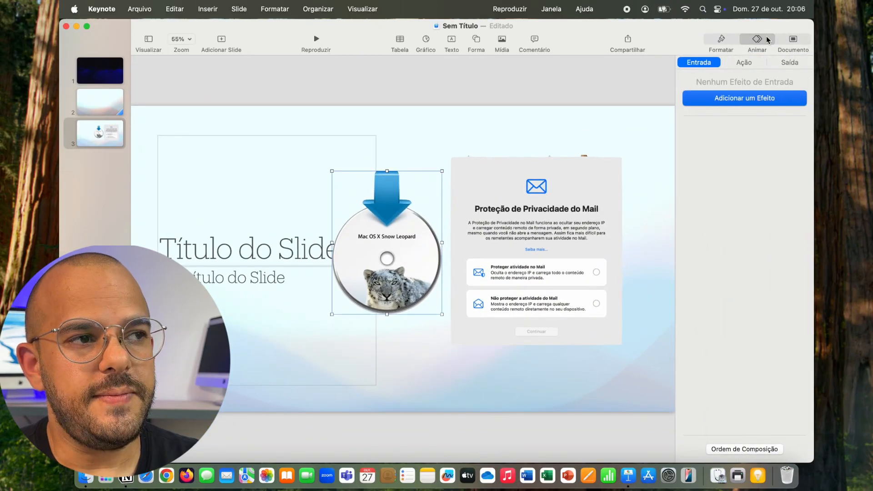
{"action": "left_click", "coordinate": [750, 99]}
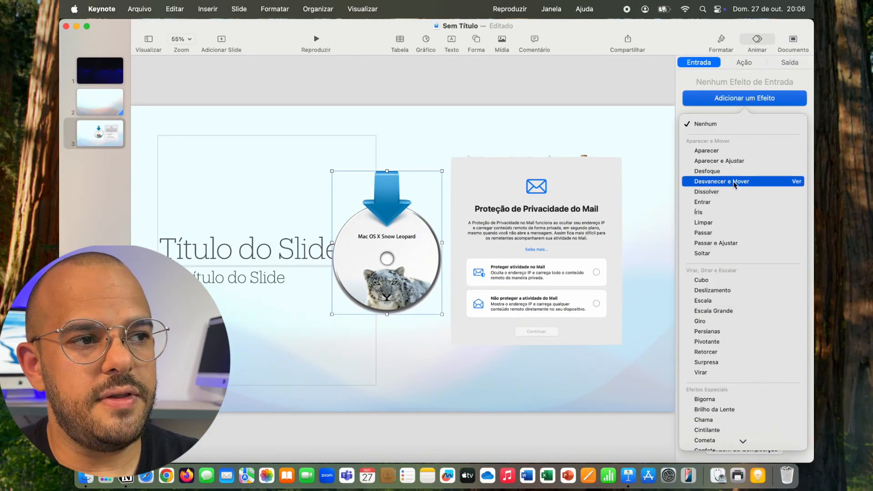
{"action": "left_click", "coordinate": [798, 214]}
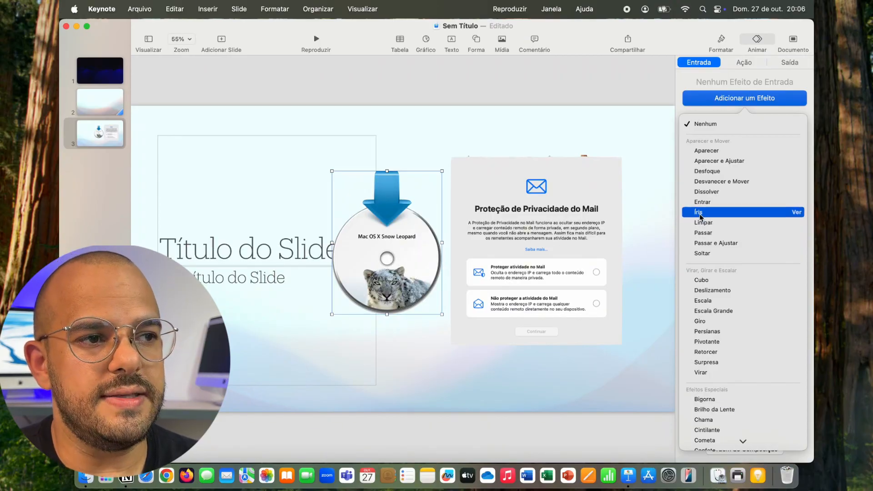
{"action": "left_click", "coordinate": [699, 212]}
Step: Open the choice of entry effects for the Mail privacy screenshot on the third slide
{"action": "left_click", "coordinate": [546, 215]}
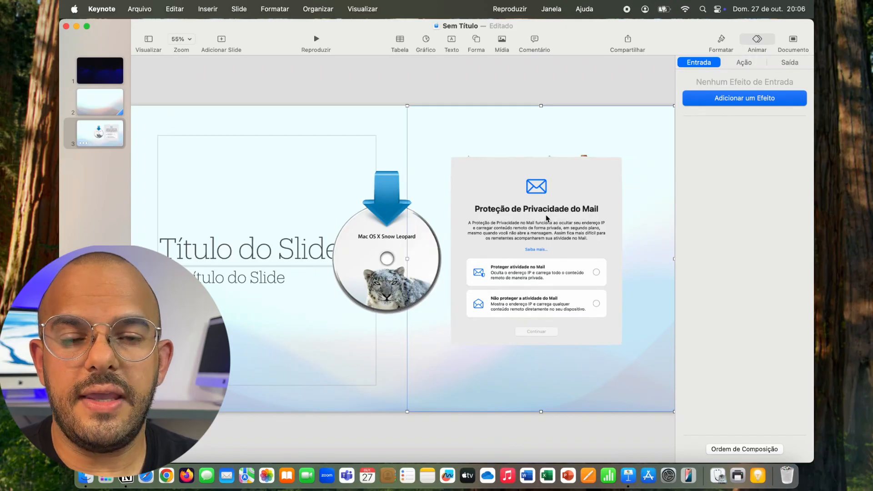
{"action": "left_click", "coordinate": [744, 98]}
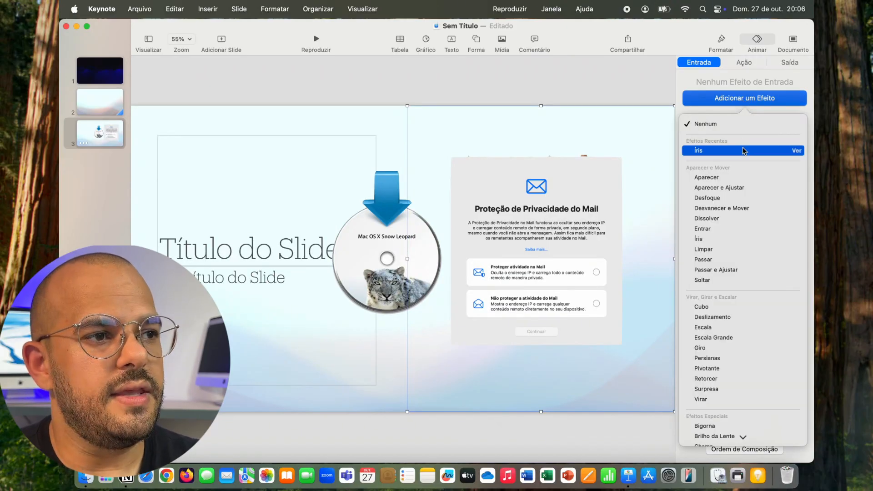